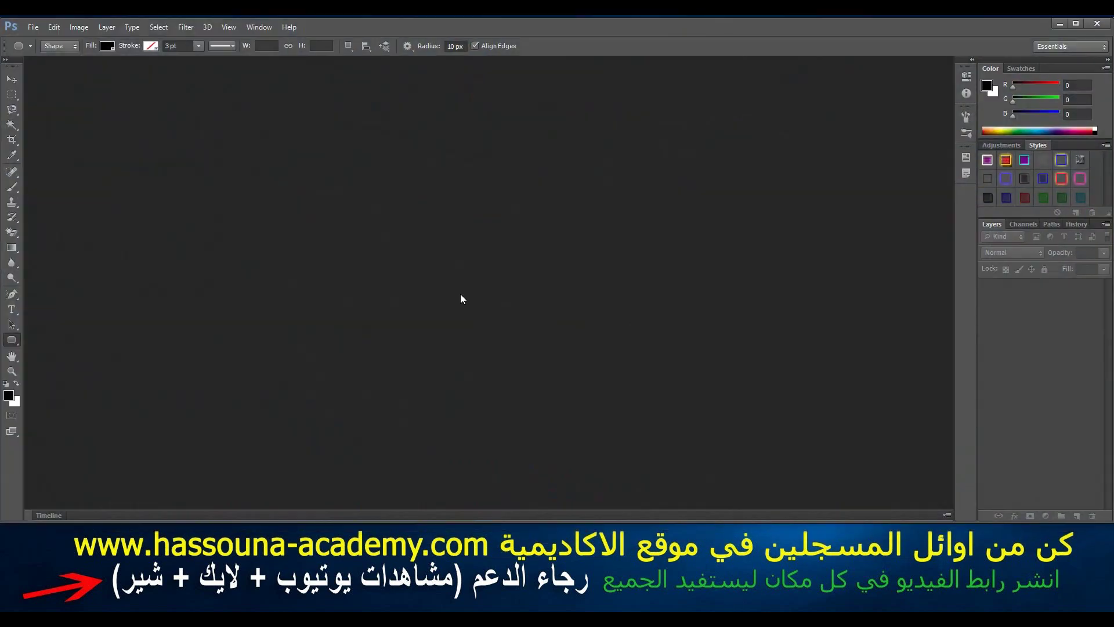
- Create a new transparent document and draw a black rounded rectangle, about 532×149 px, near the top centre
key("ctrl+n")
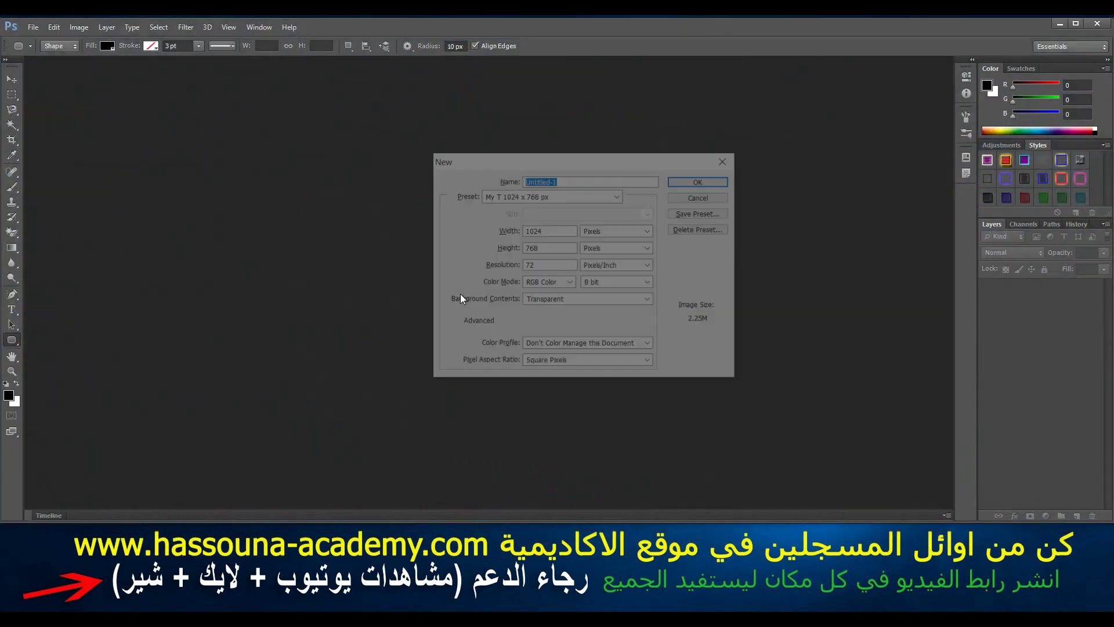
key("Return")
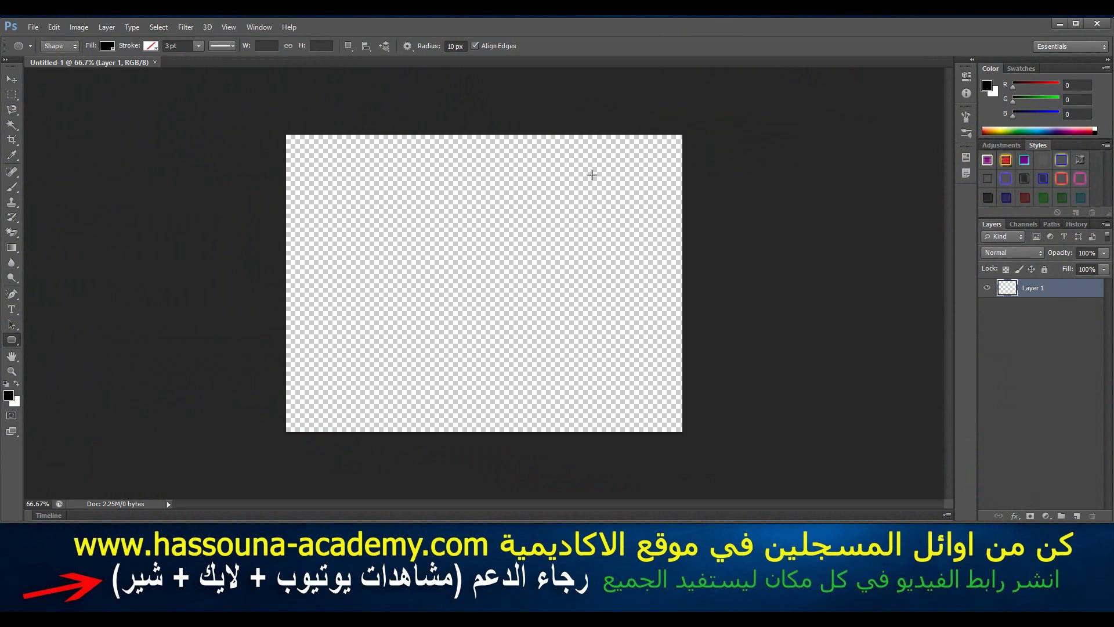
left_click_drag(592, 174, 387, 232)
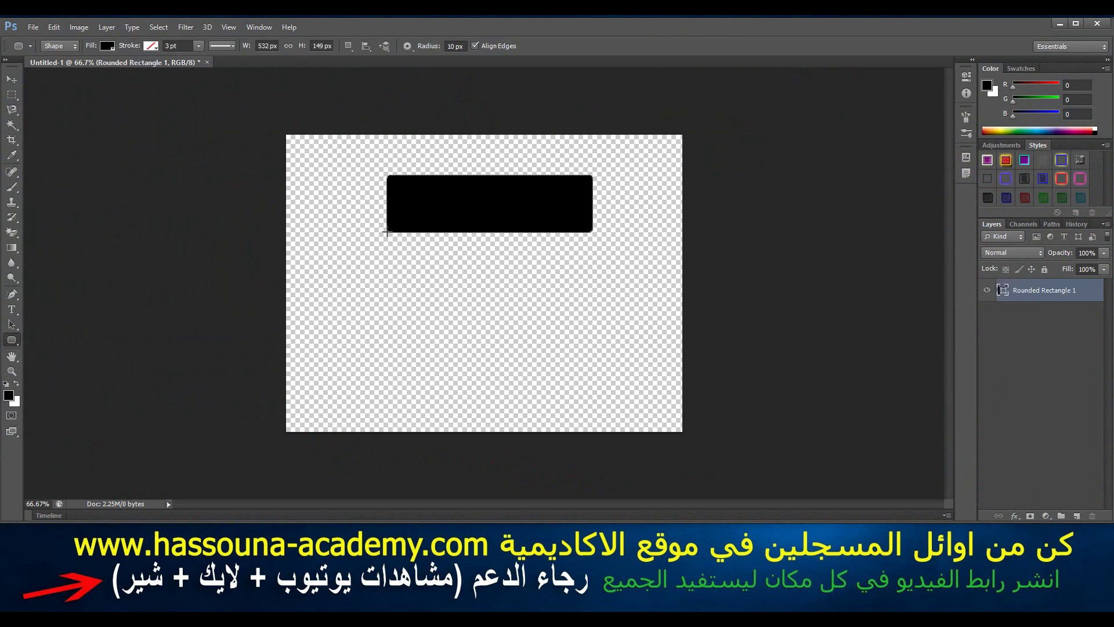
right_click(1025, 291)
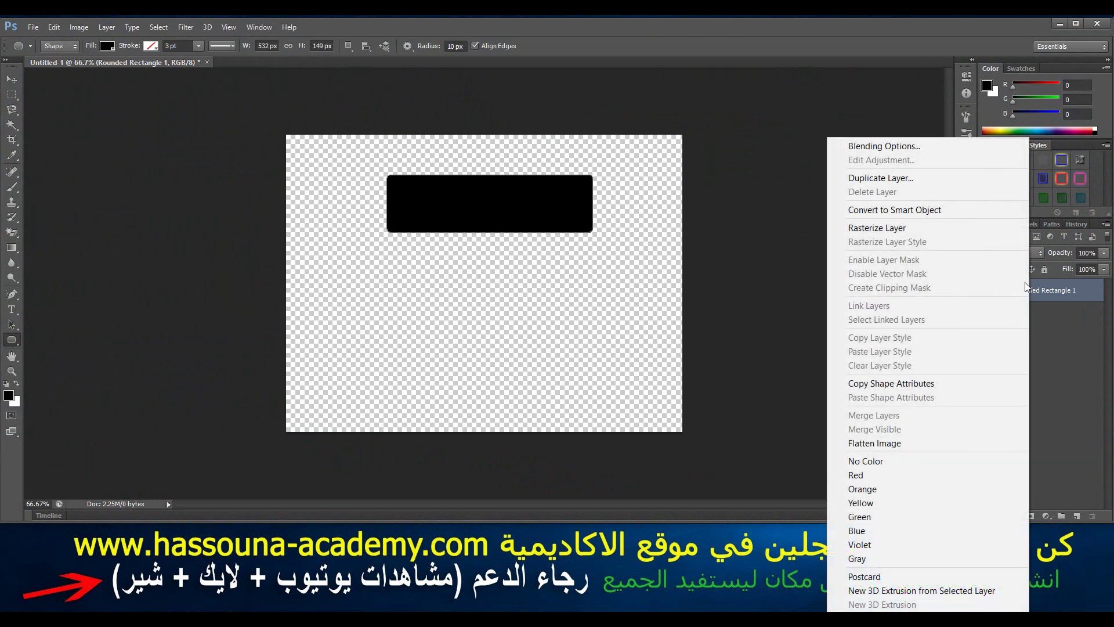
- In Blending Options, set the rectangle's Fill Opacity to 0 and enable Color Overlay
left_click(902, 146)
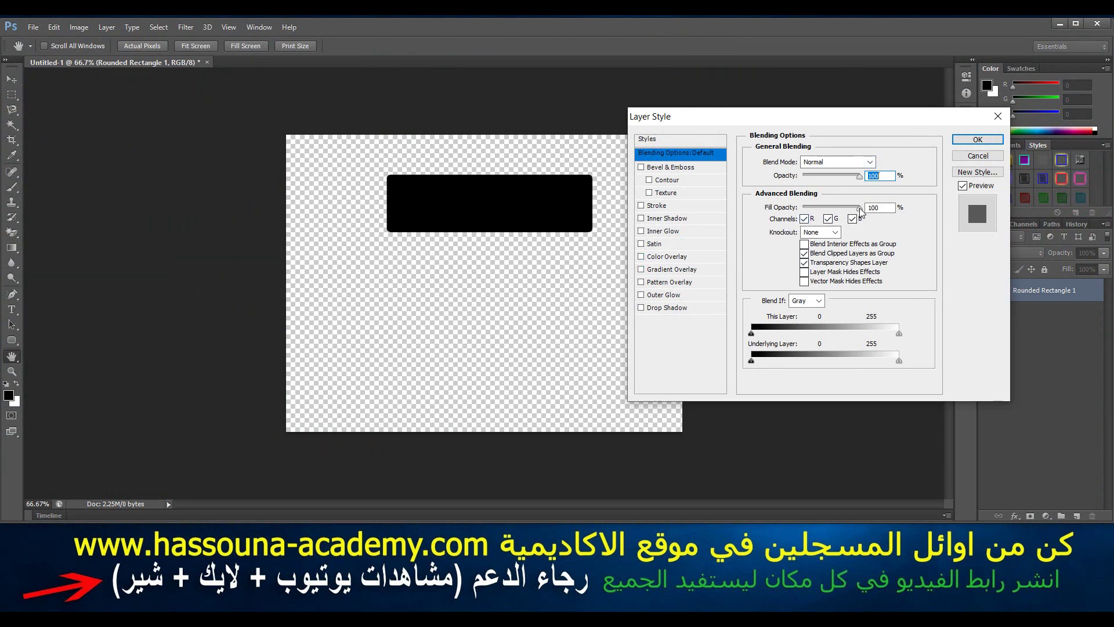
left_click_drag(859, 208, 769, 214)
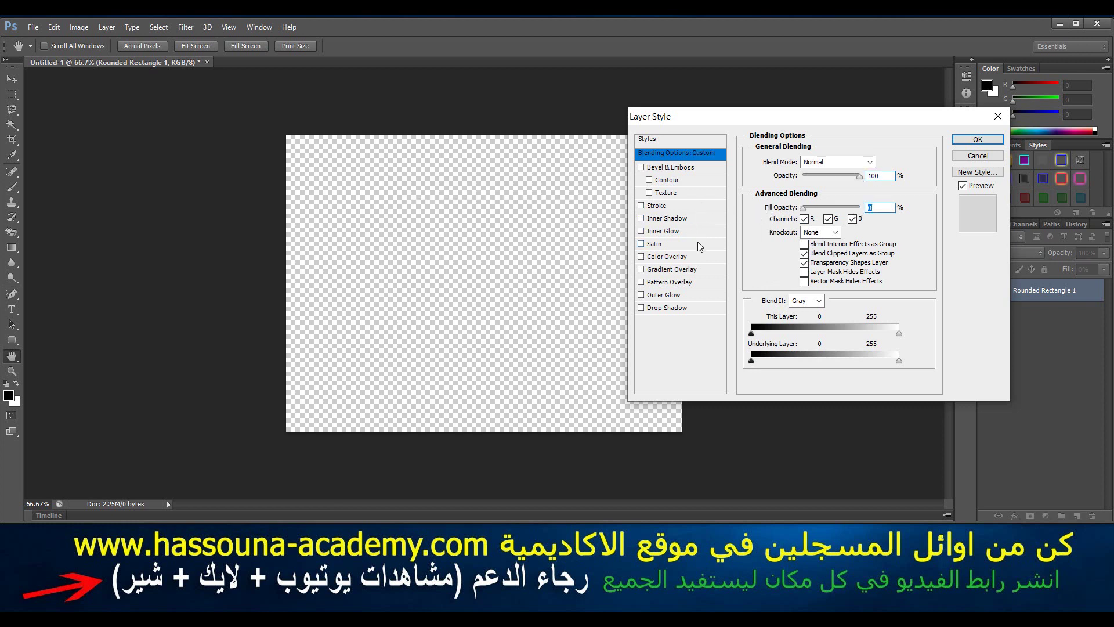
left_click(701, 257)
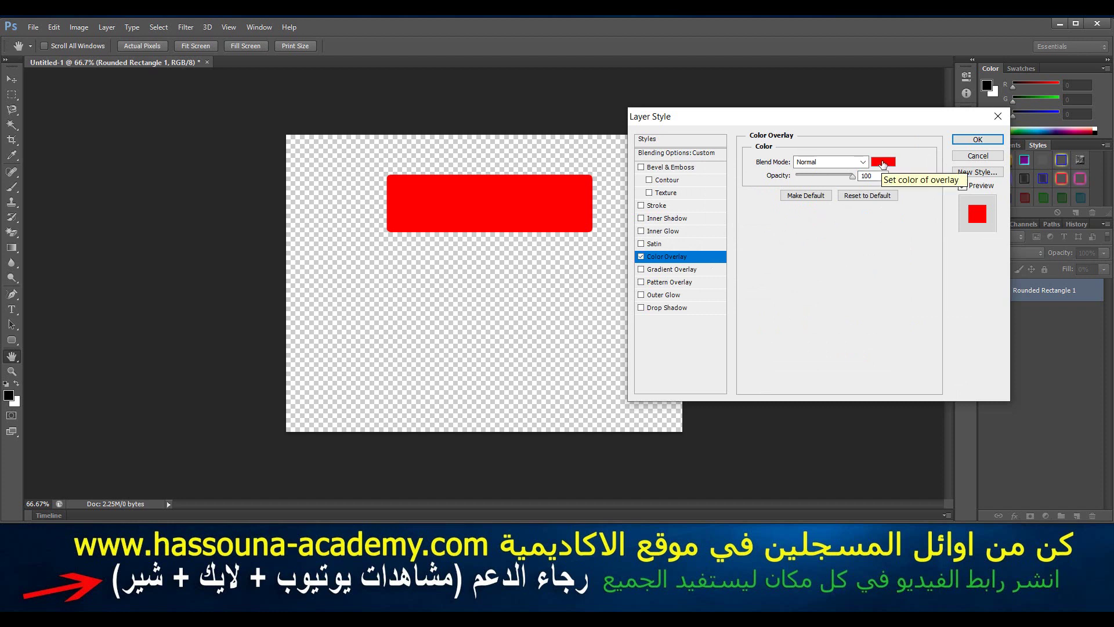
- Set the Color Overlay colour to dark brown #995c04
left_click(882, 161)
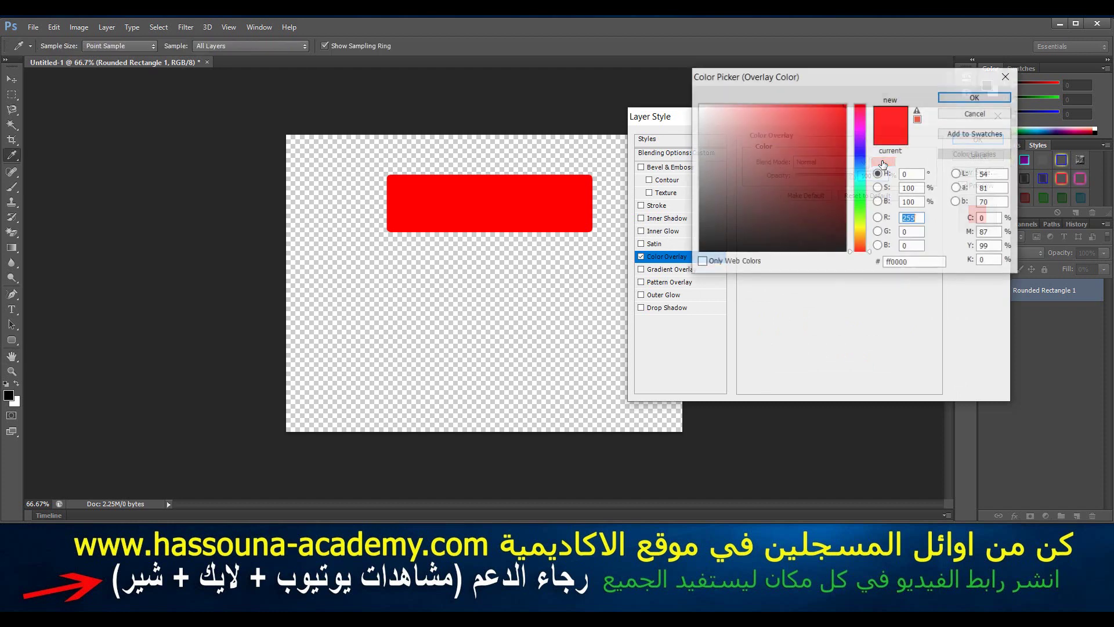
left_click(865, 231)
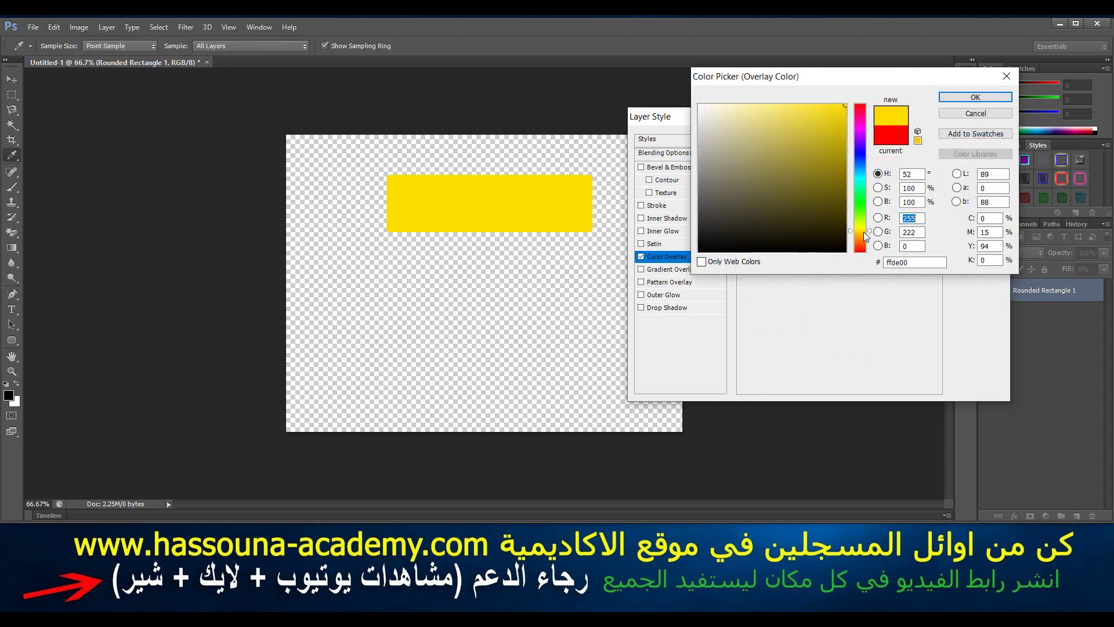
left_click_drag(865, 235, 865, 238)
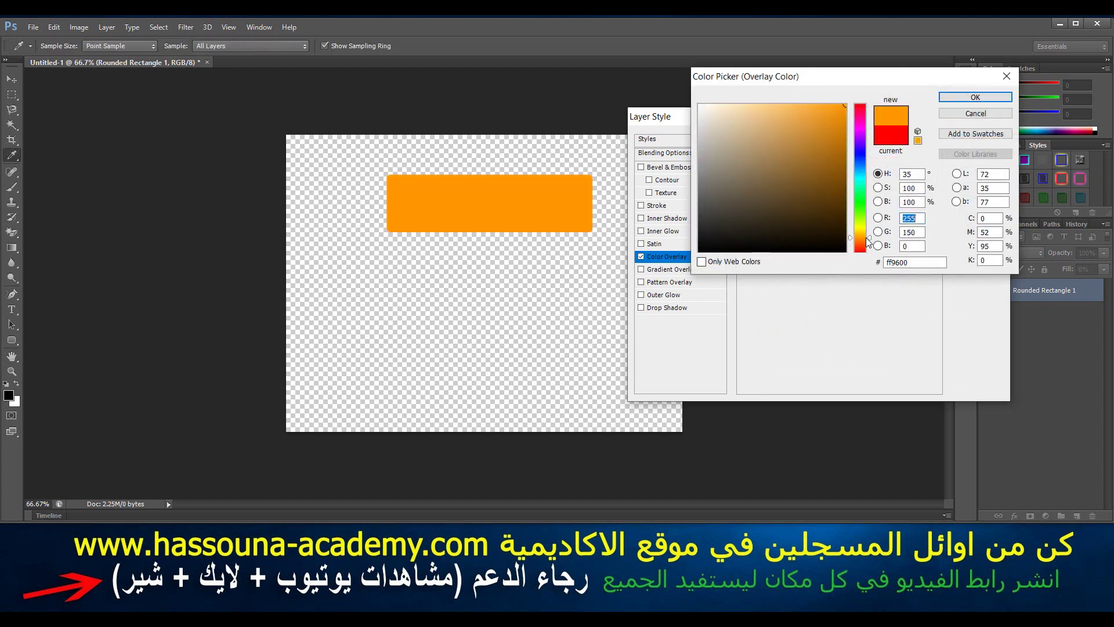
left_click_drag(839, 141, 839, 153)
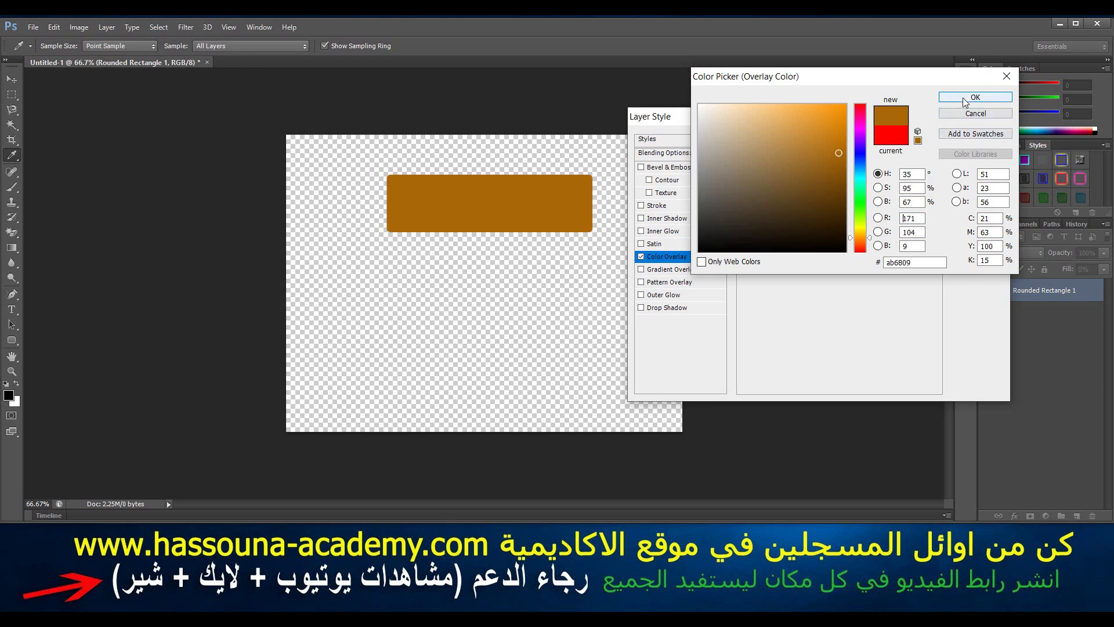
left_click(842, 163)
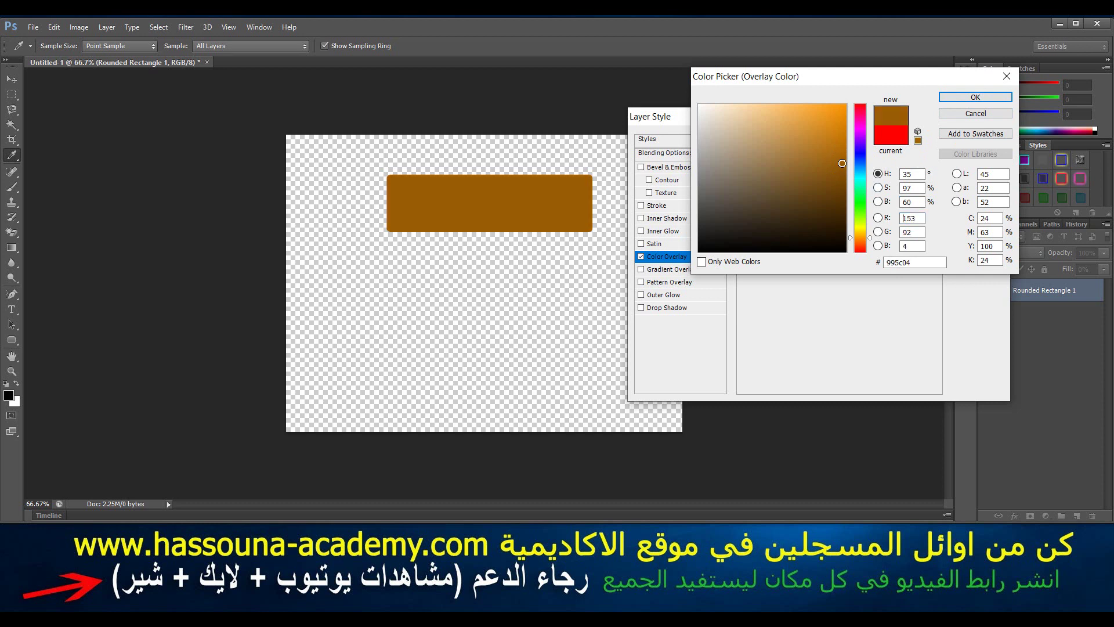
left_click(955, 100)
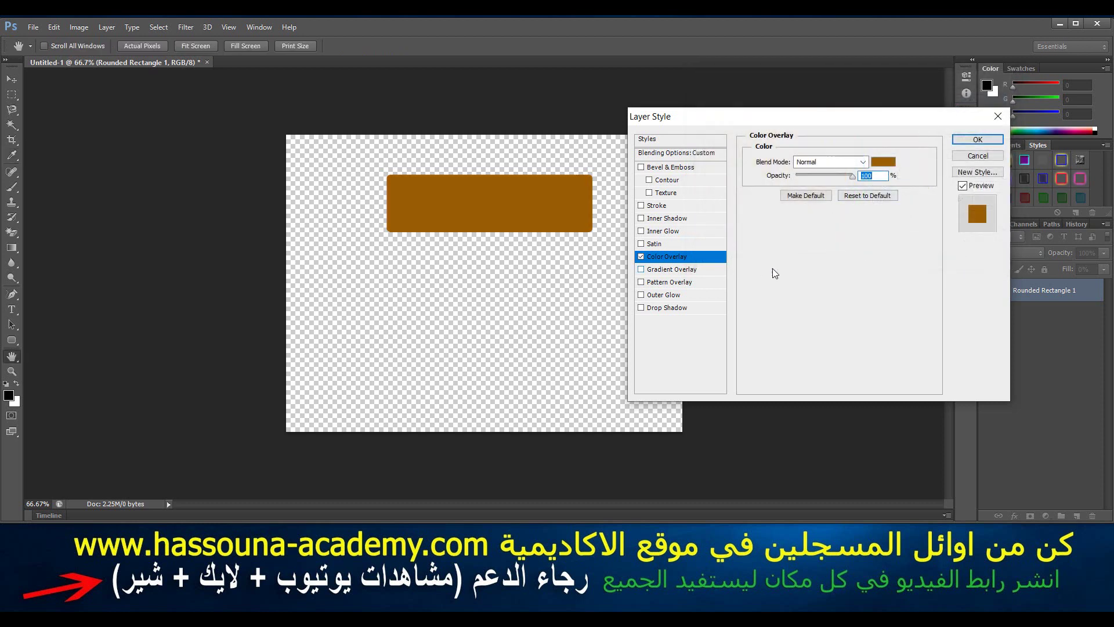
- Add Bevel & Emboss with a bubbles-pattern Texture plus a Stroke, and apply the style
left_click(659, 194)
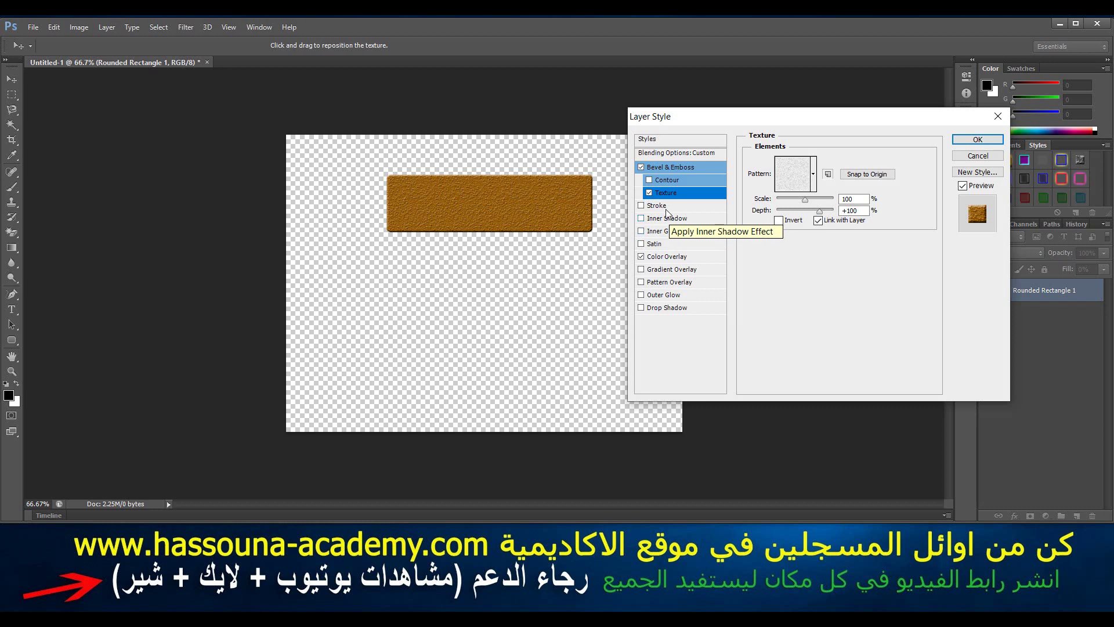
left_click(661, 206)
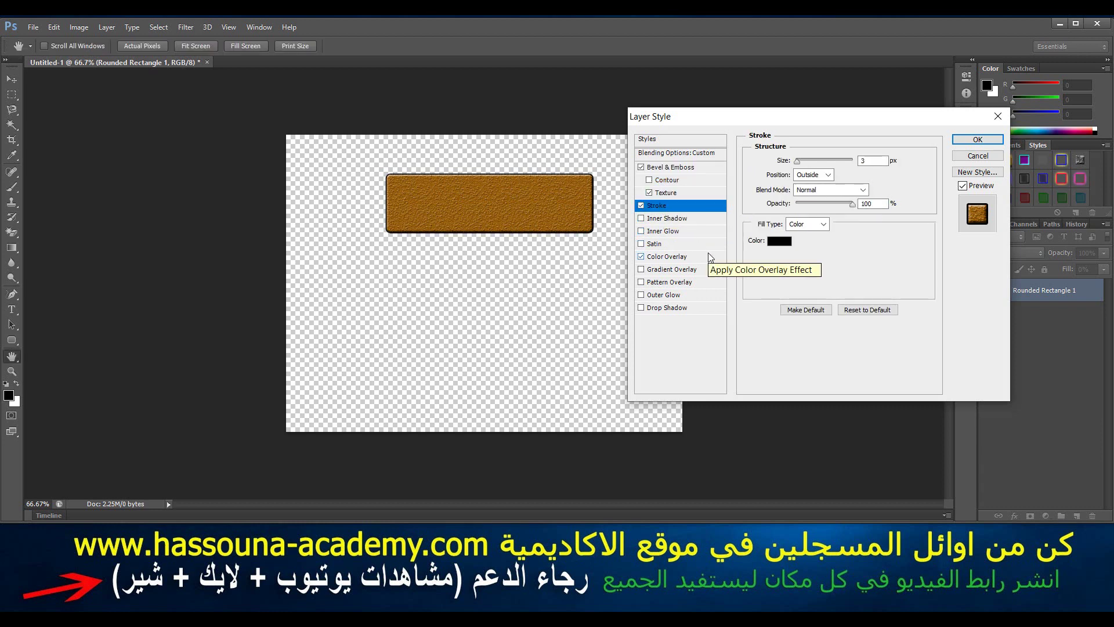
left_click(666, 193)
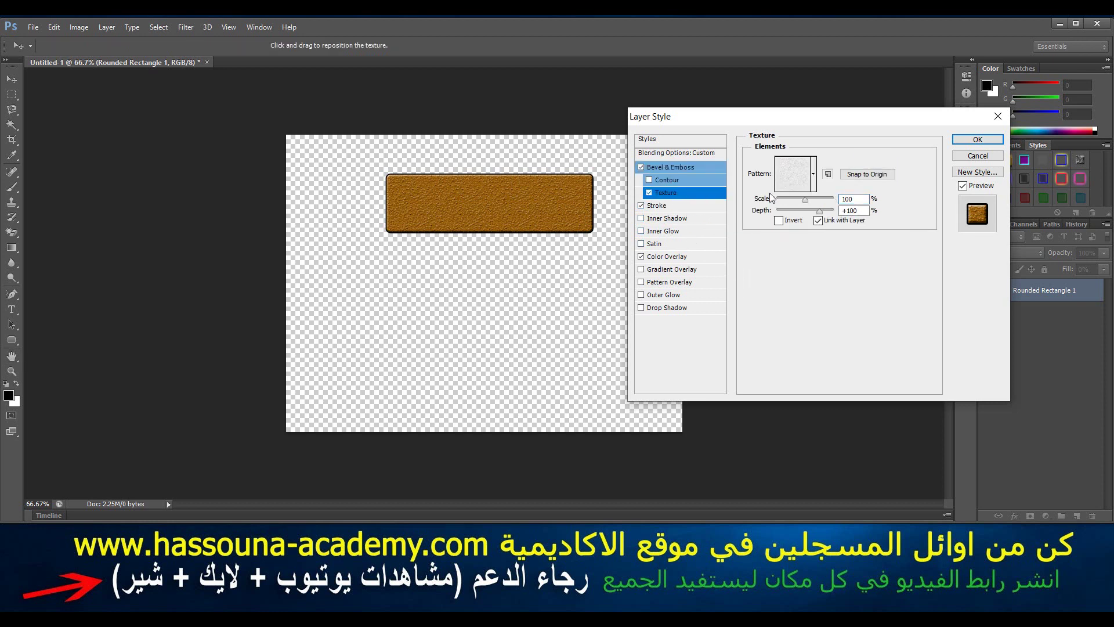
left_click(814, 175)
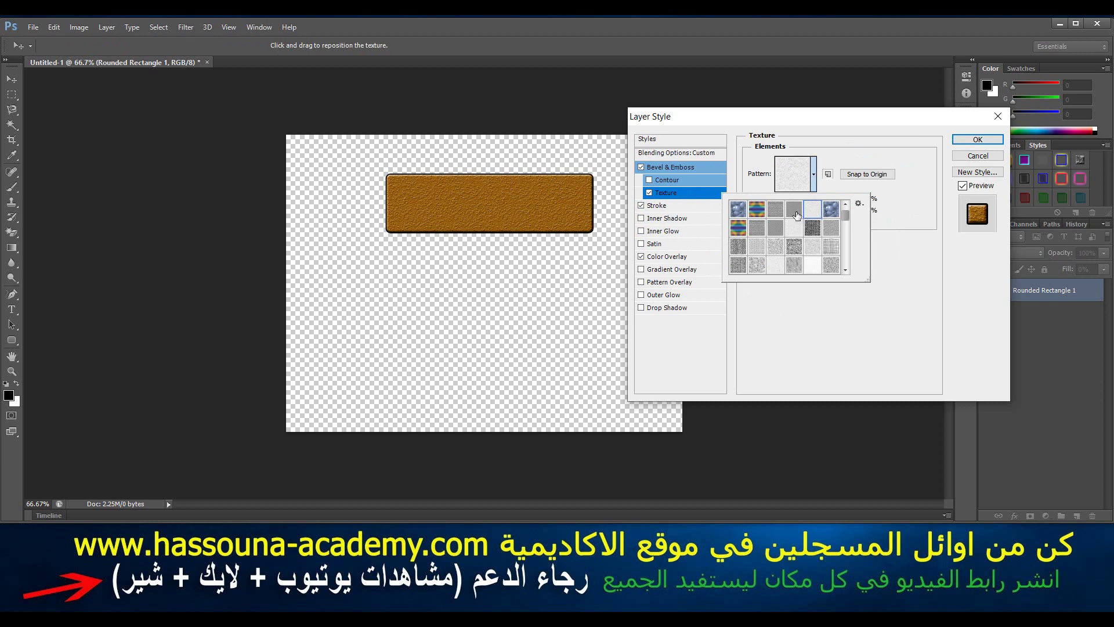
left_click(737, 210)
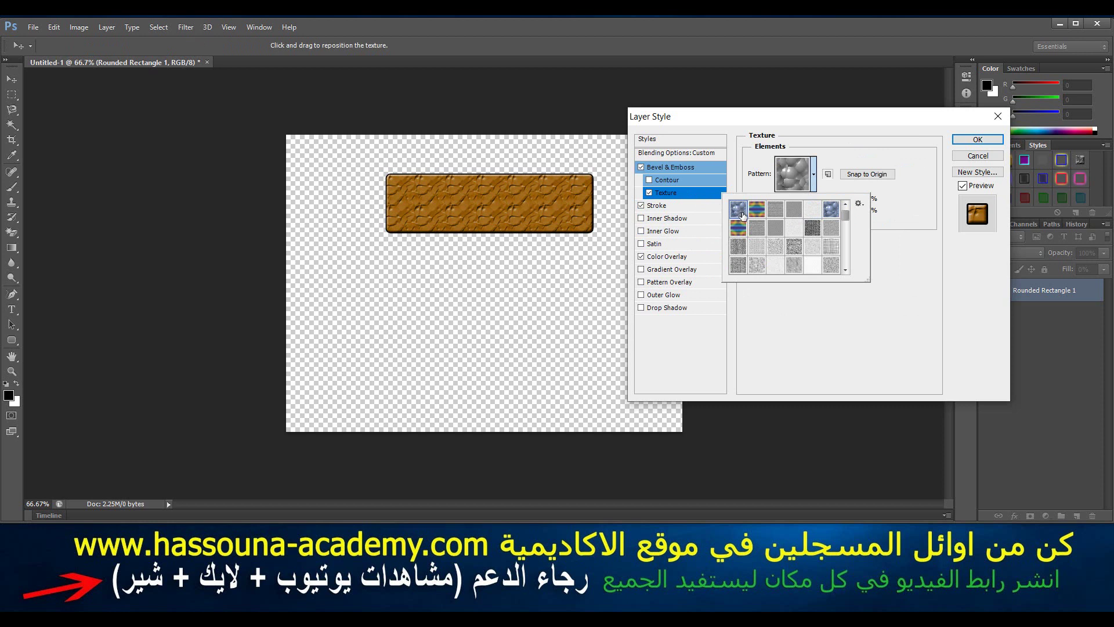
left_click(926, 279)
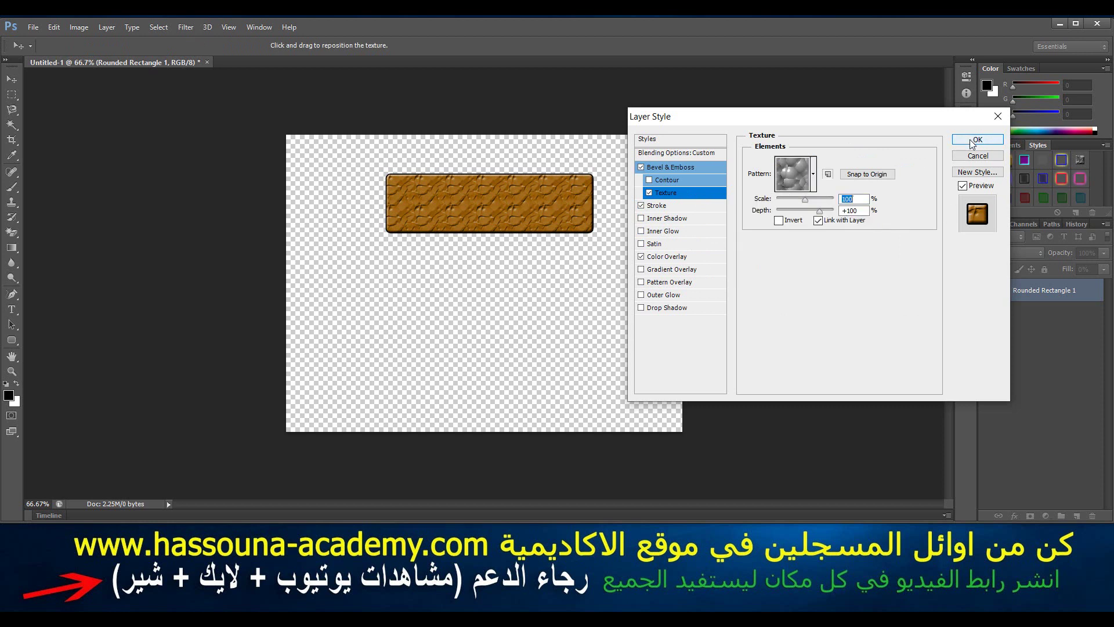
left_click(971, 140)
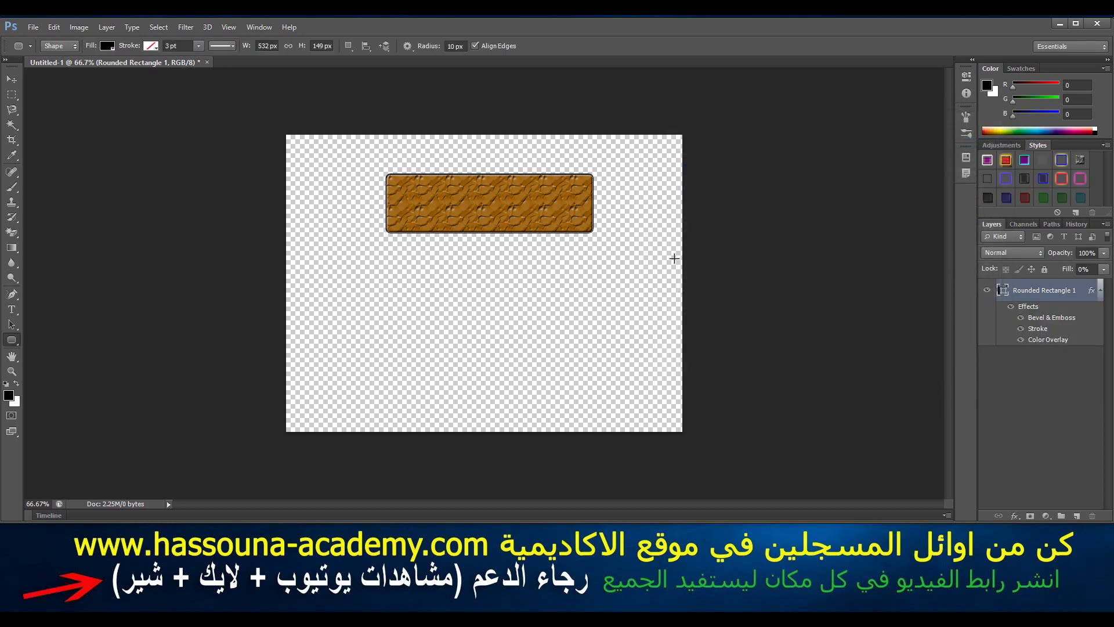
- Dismiss the rounded rectangle size settings and switch to the Move tool
left_click(359, 282)
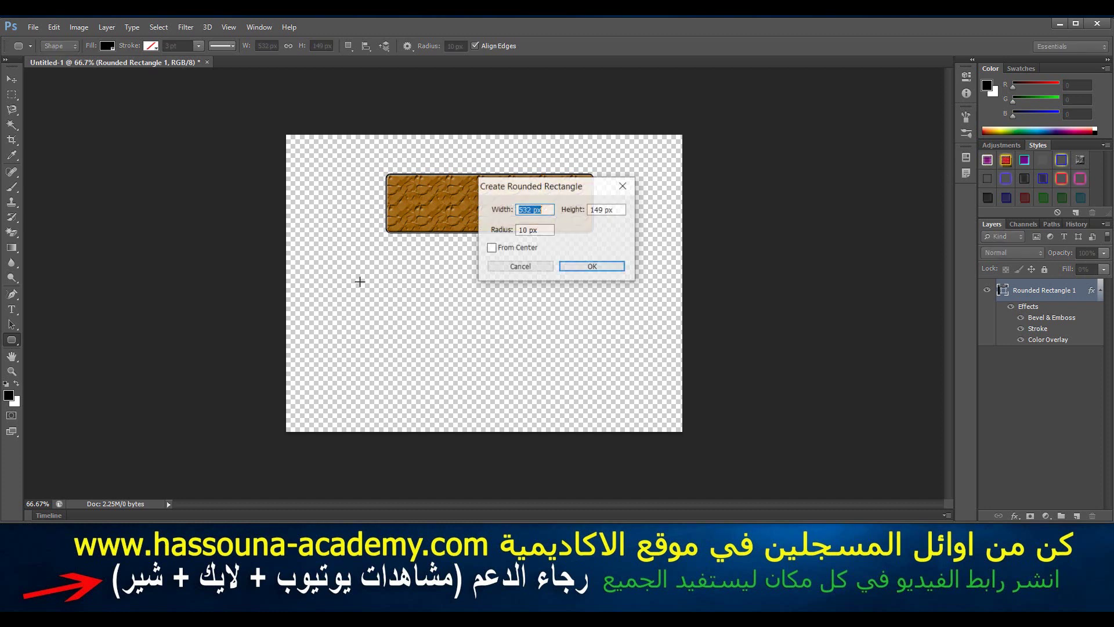
left_click(628, 190)
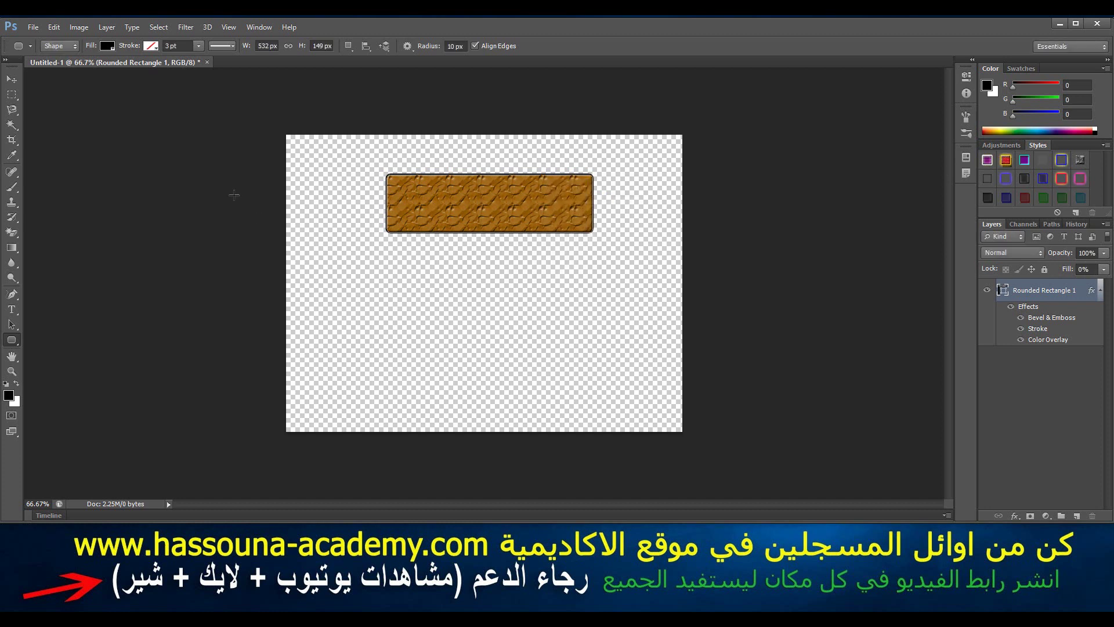
left_click(15, 82)
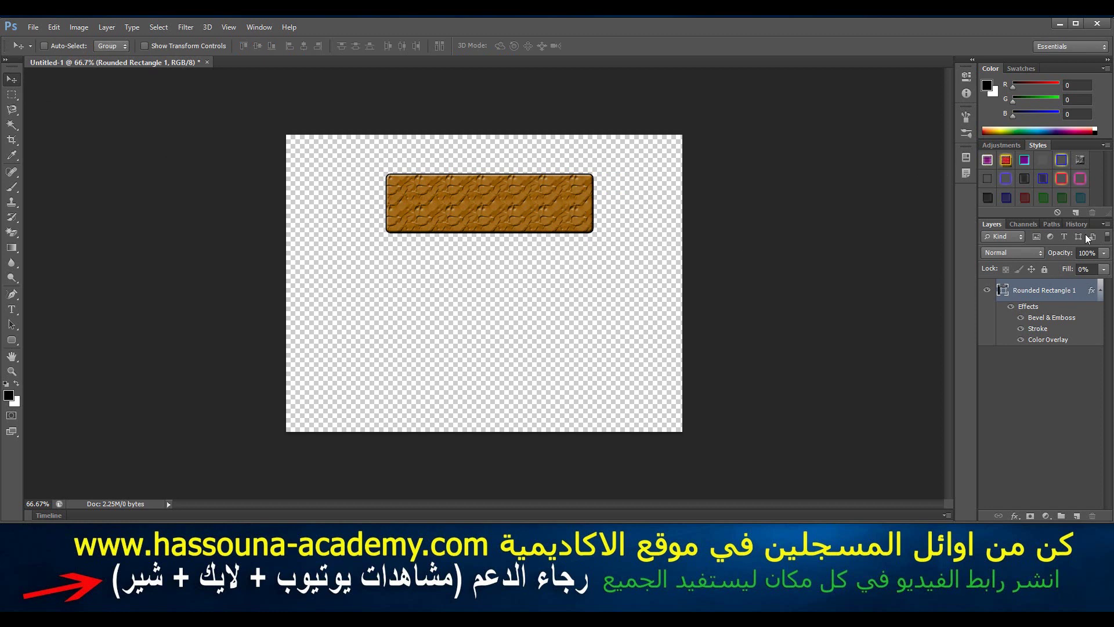
- Save the button's effects as a new style named 'Hassouna Academy'
left_click(1105, 146)
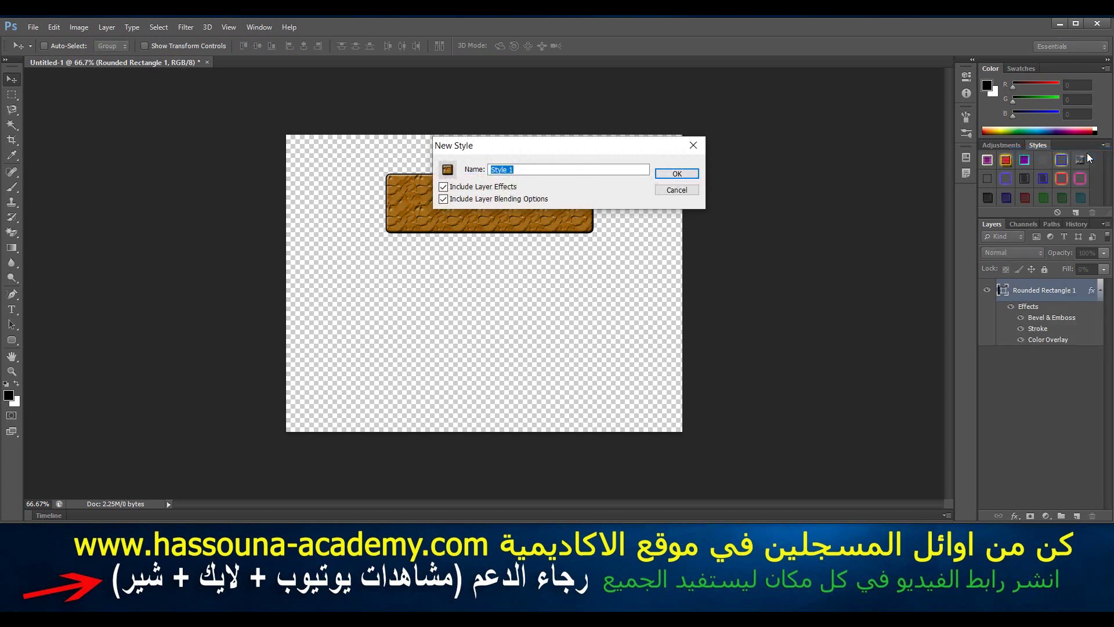
type("Hassouna Academy")
key("ctrl+a")
key("End")
key("ctrl+a")
key("End")
key("Return")
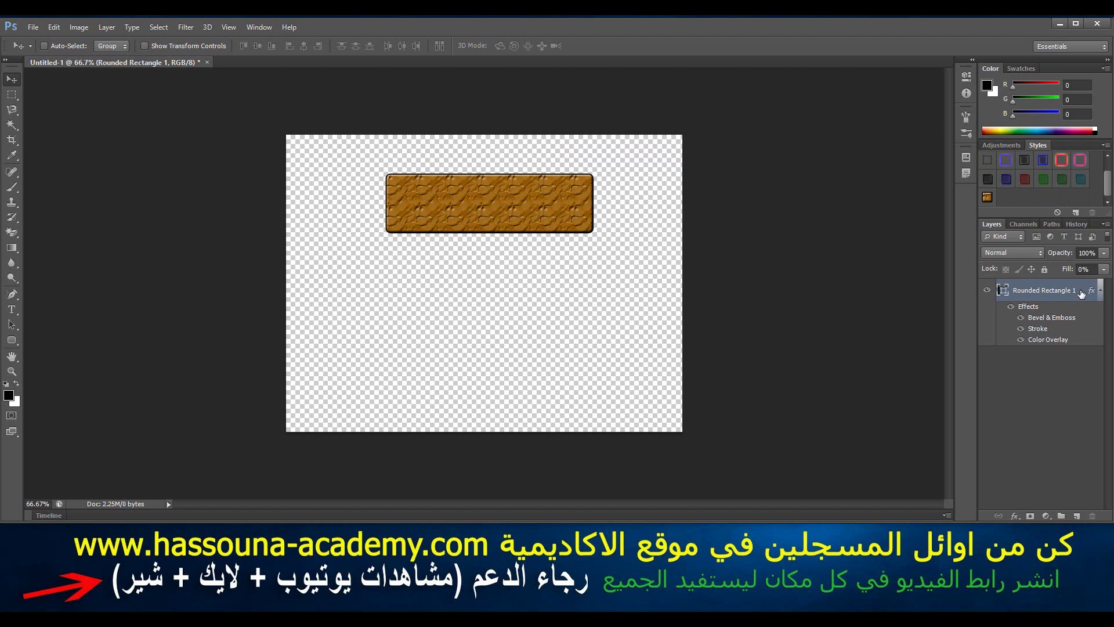
- Change the bevel texture to the horizontal wavy-stripe pattern at about 33% scale
key("h")
double_click(1081, 294)
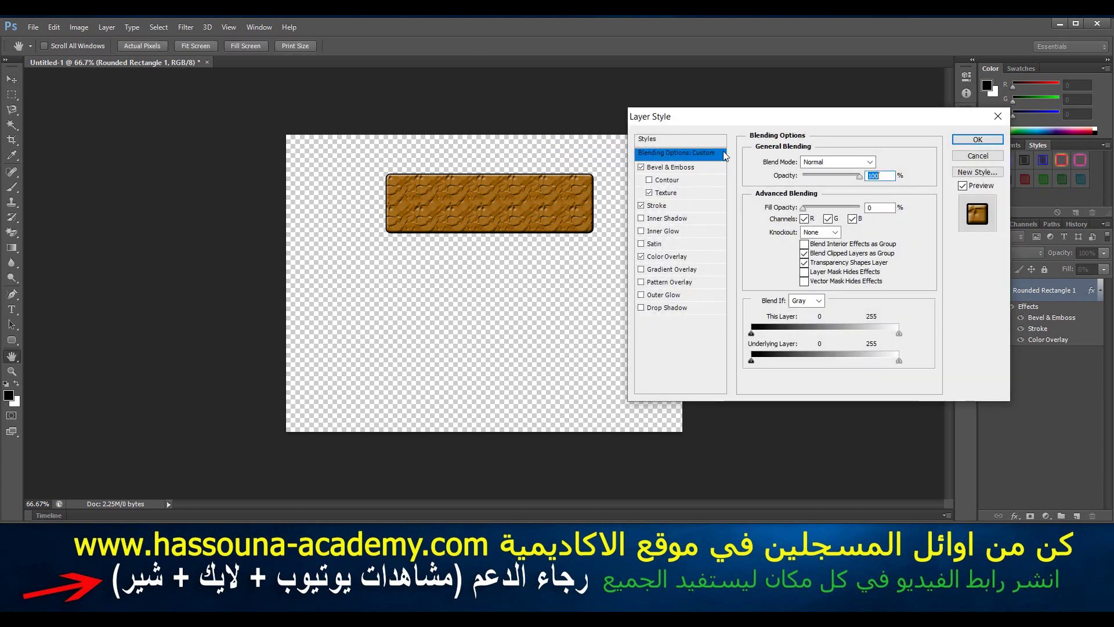
left_click(684, 192)
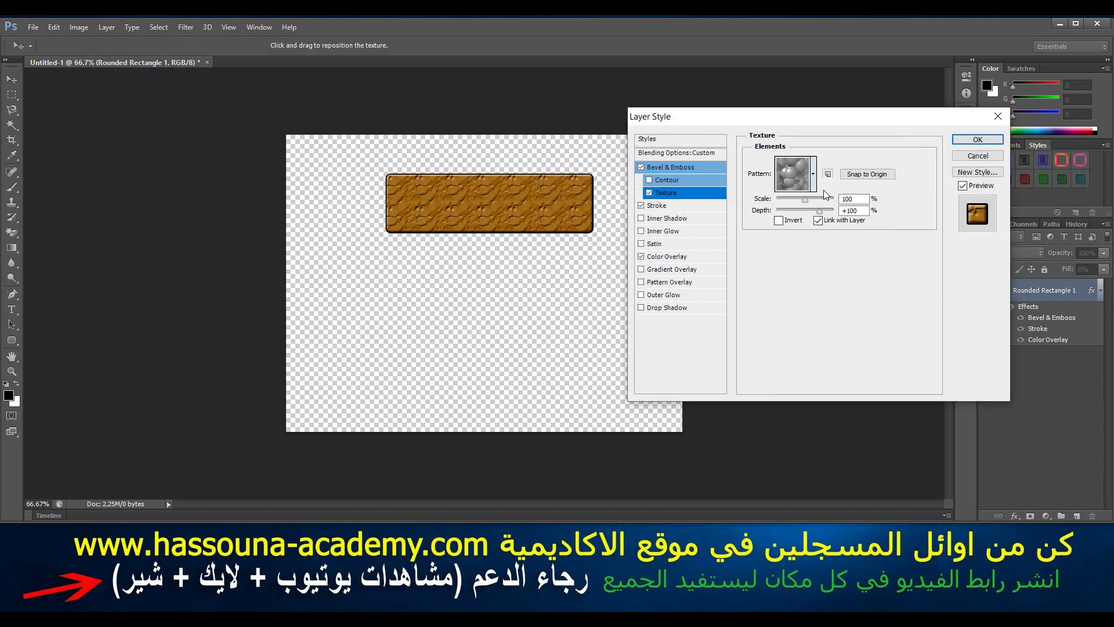
left_click(814, 174)
left_click(754, 210)
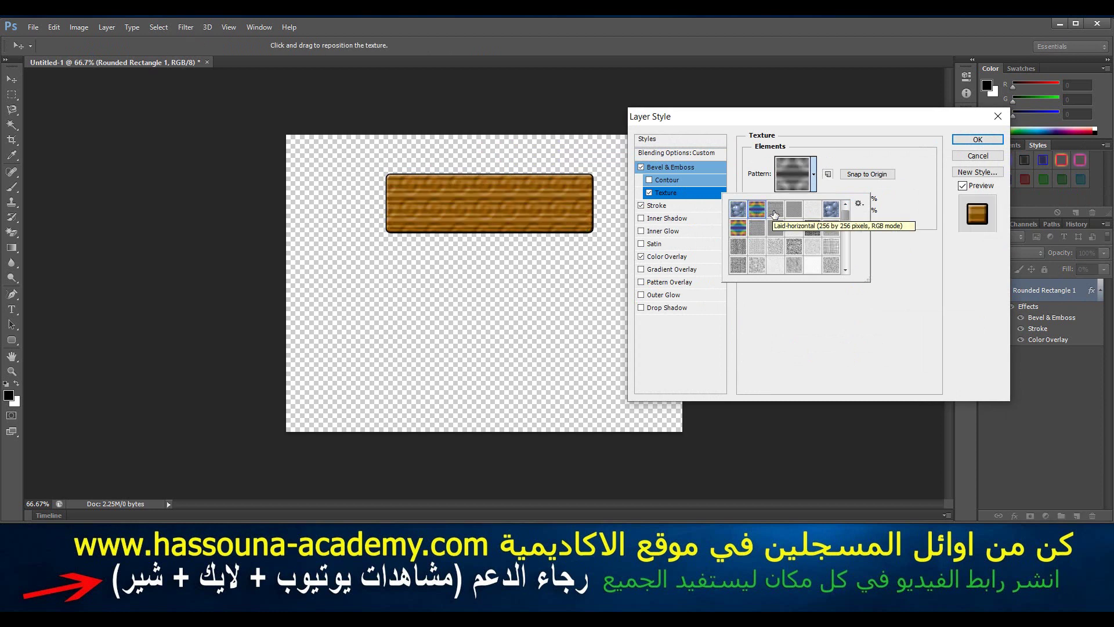
left_click(775, 214)
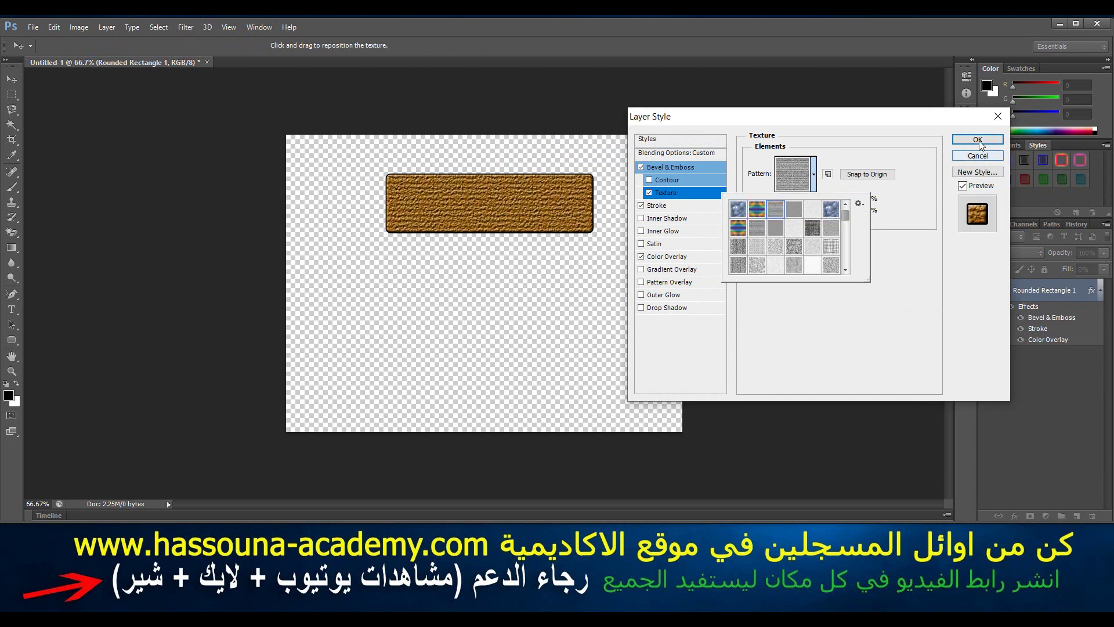
left_click(756, 209)
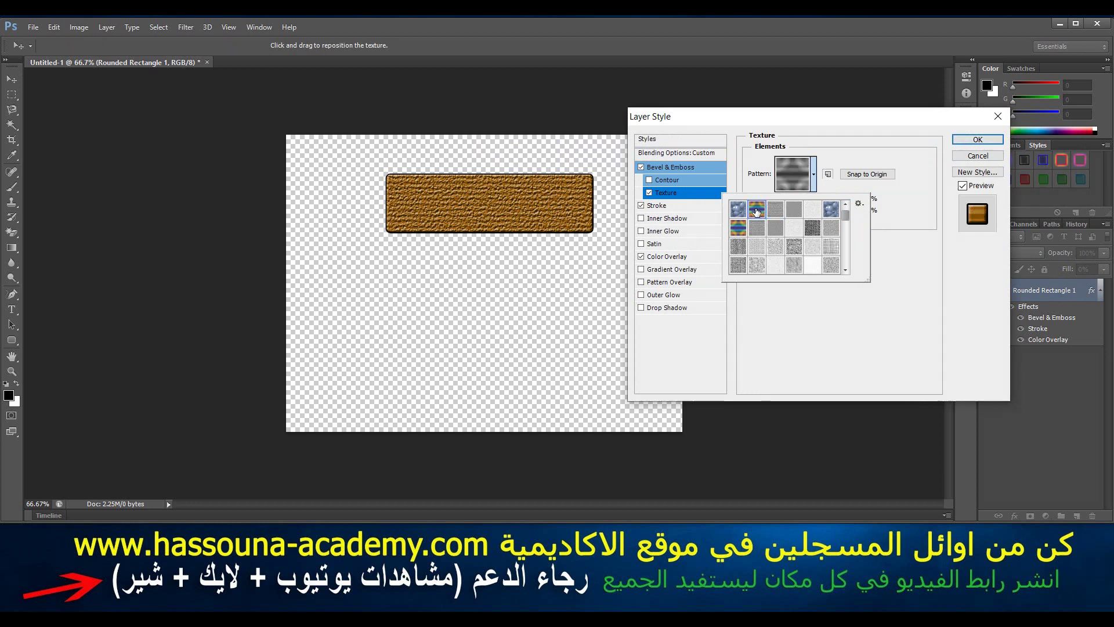
left_click(931, 239)
left_click_drag(806, 201, 787, 200)
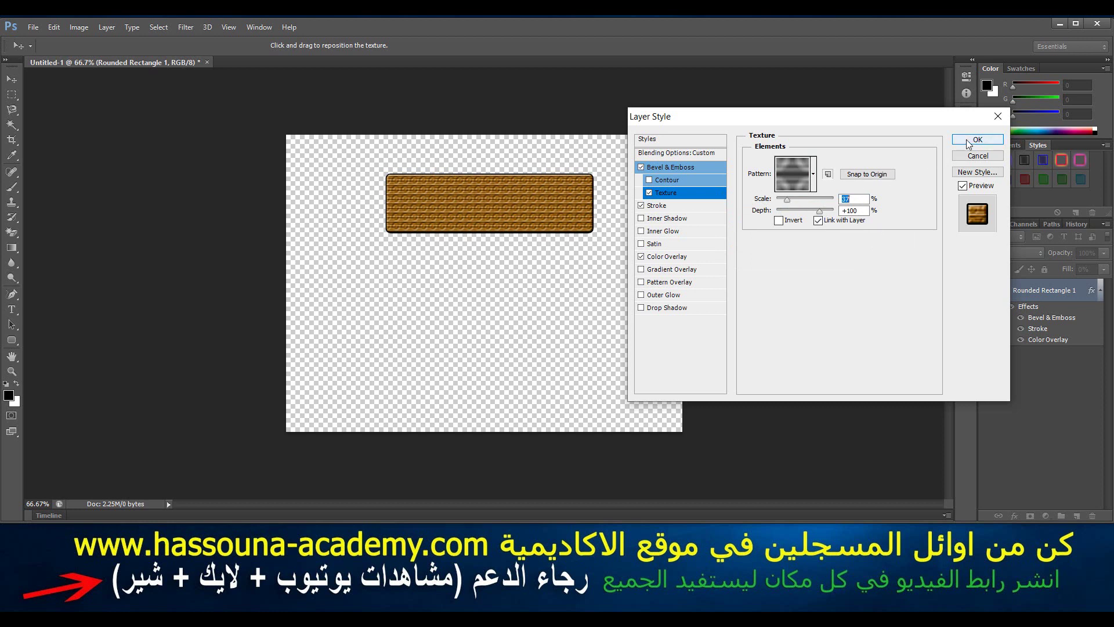
left_click(849, 199)
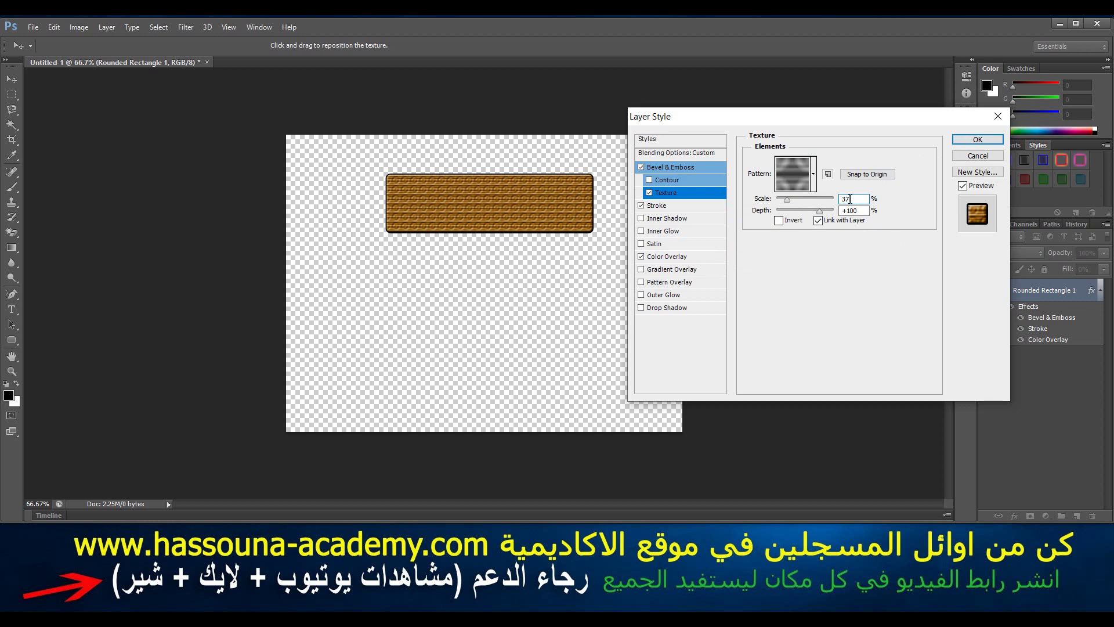
key("Down")
key("Down")
key("Down")
key("Down")
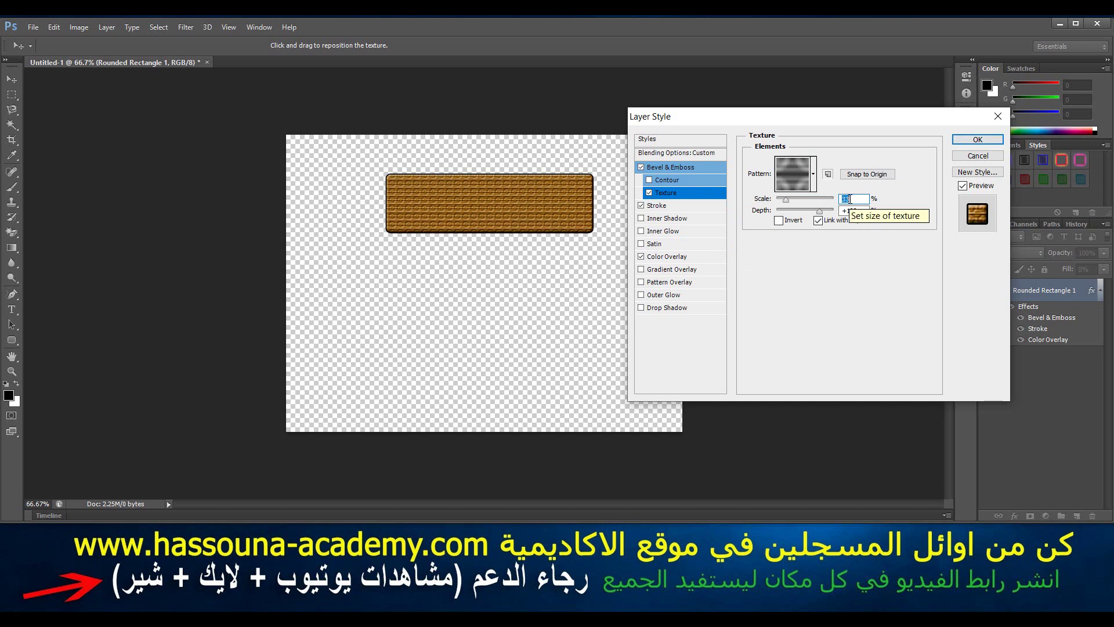
key("Down")
key("Down")
key("Down")
key("Down")
key("Down")
key("Down")
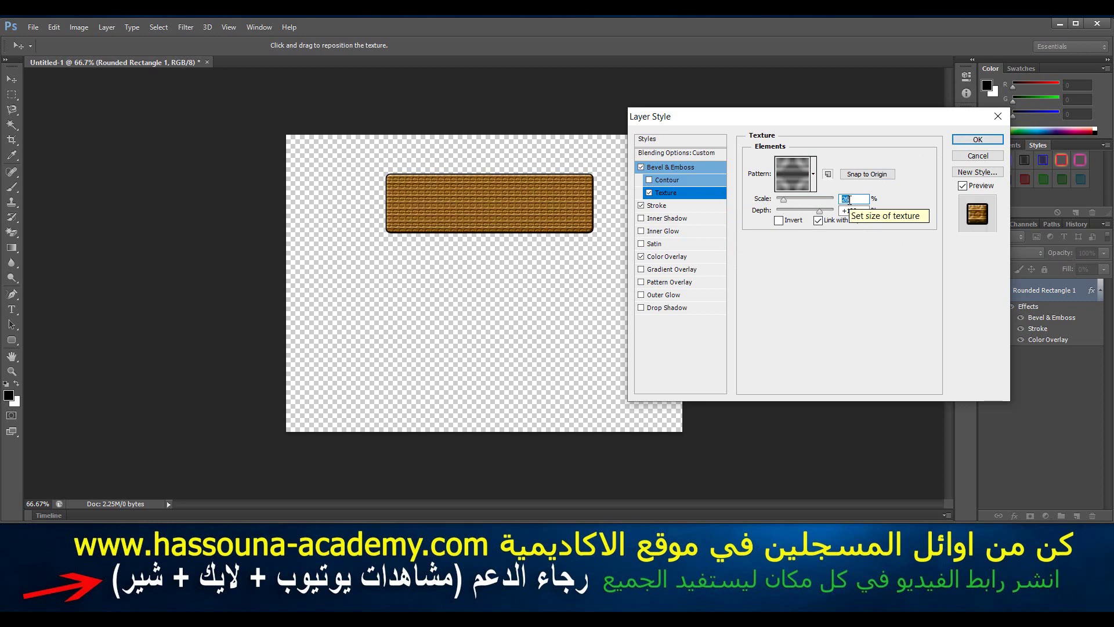
left_click(977, 140)
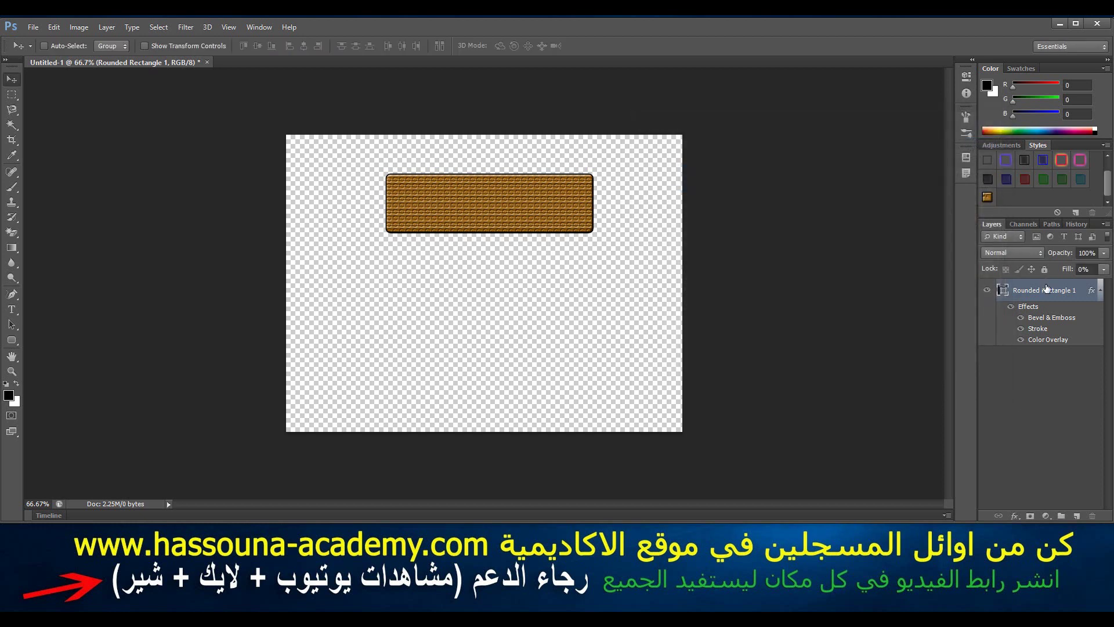
- Save this look as a new style preset, 'Hassouna Academy 19'
left_click(1106, 145)
left_click(1085, 152)
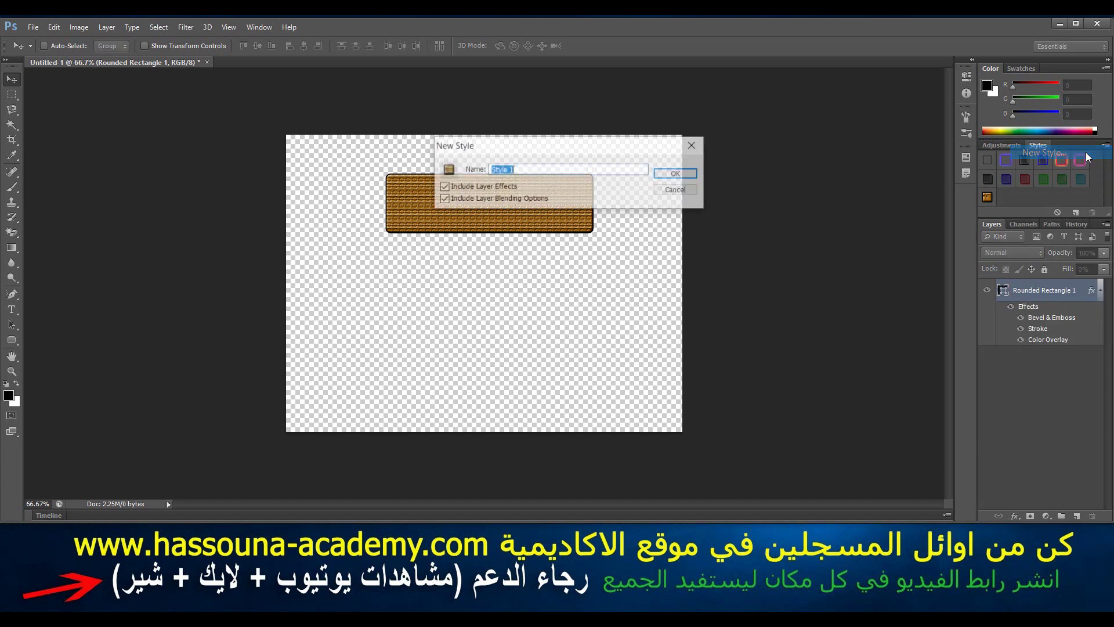
type("Hassouna Academy 19")
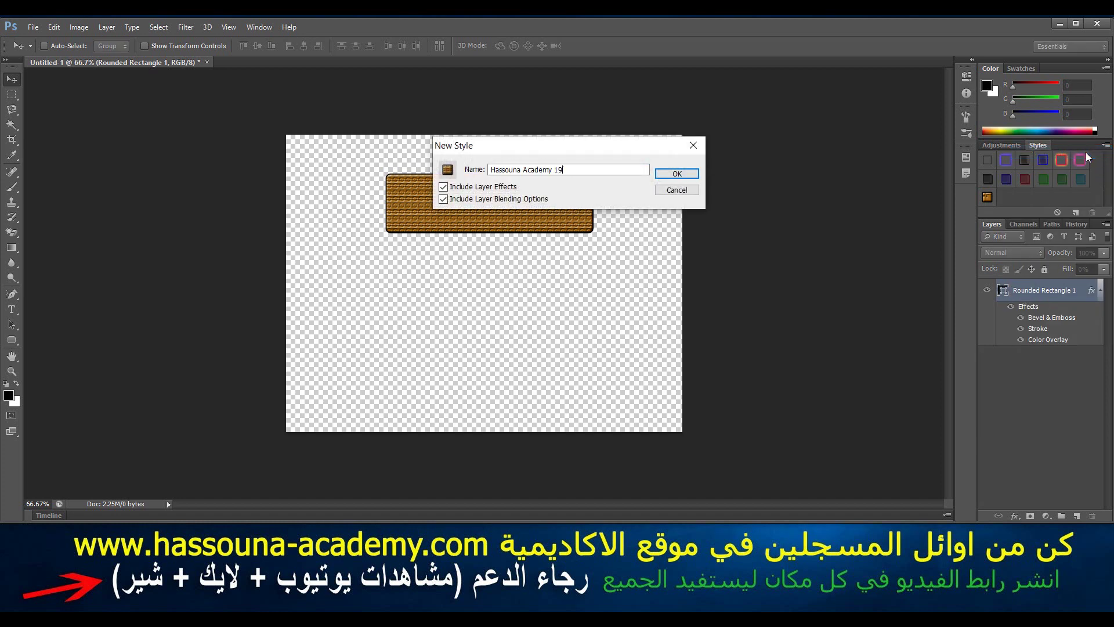
key("Return")
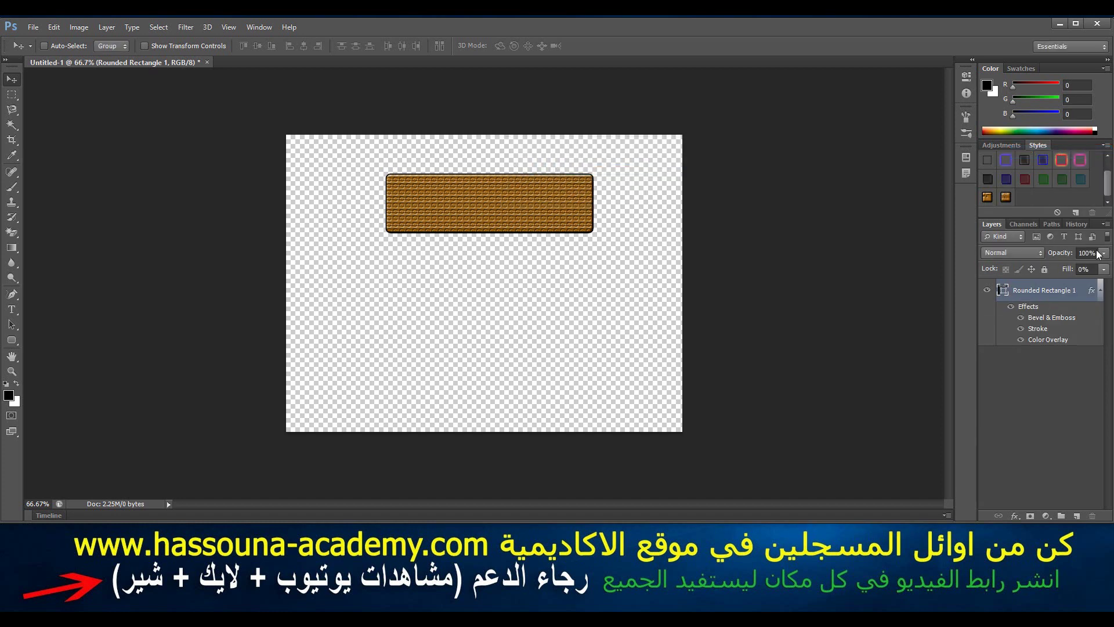
- Switch the bevel texture to the grey noise pattern at 100% scale
right_click(1053, 295)
left_click(940, 147)
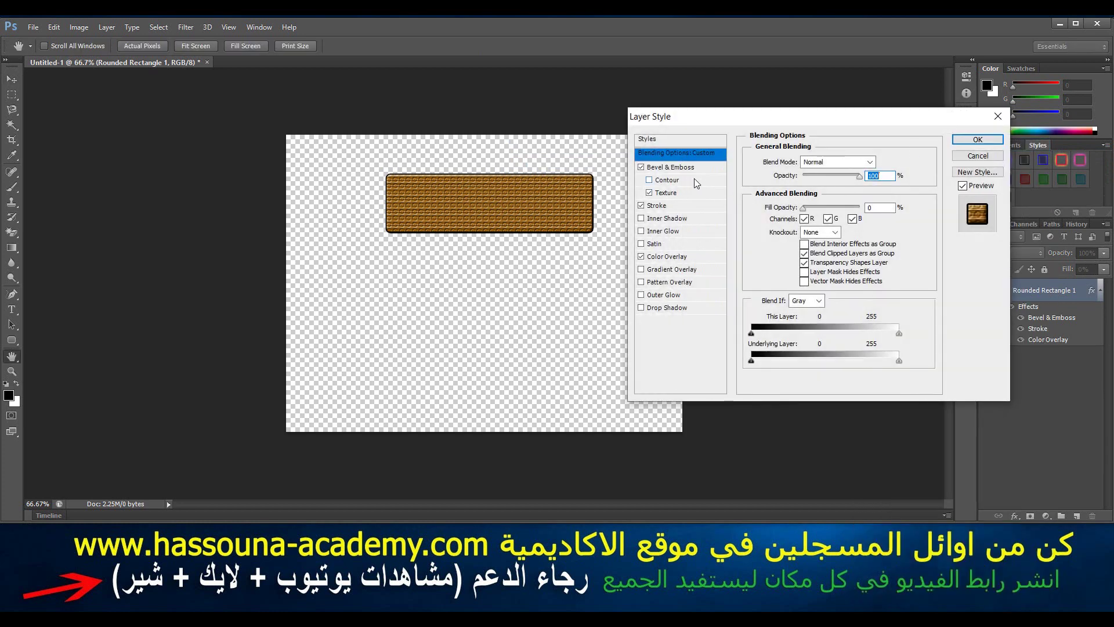
left_click(678, 193)
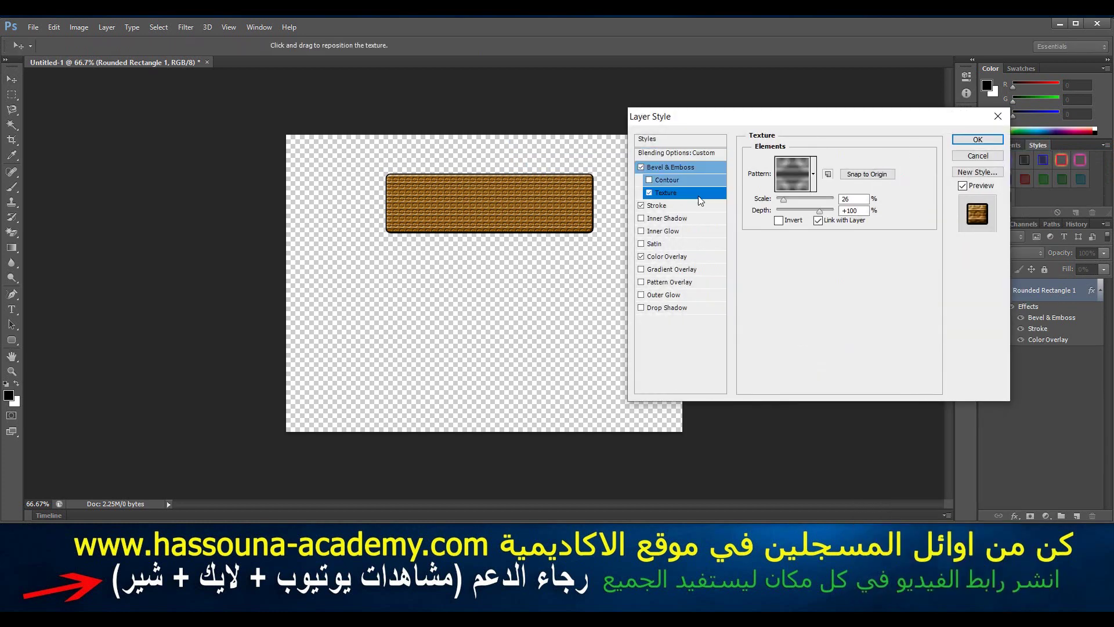
left_click(813, 175)
left_click(789, 212)
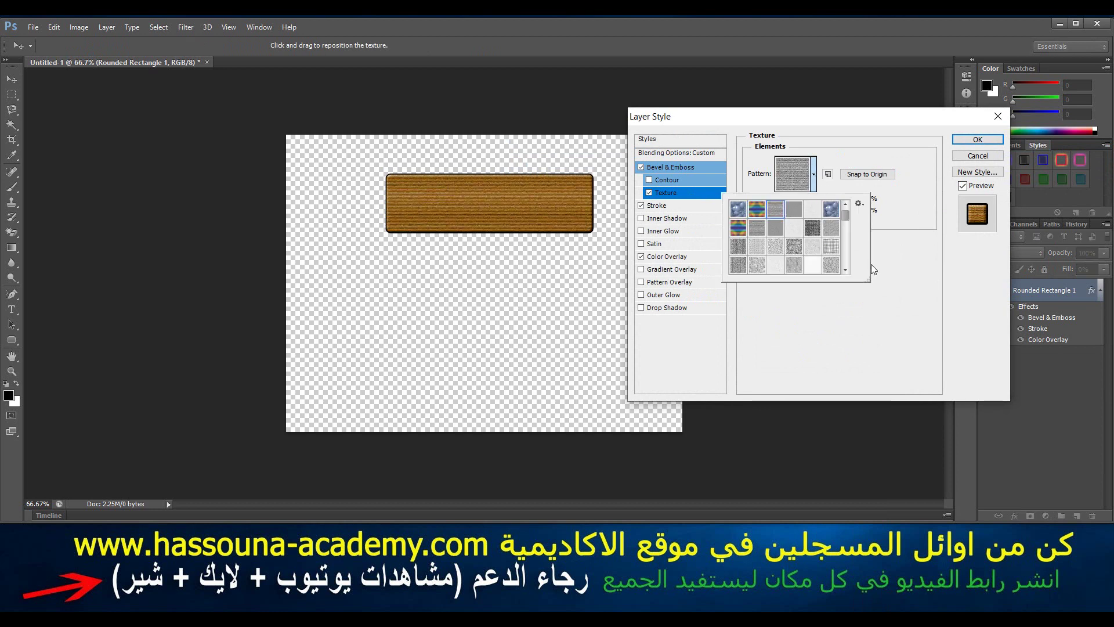
double_click(789, 212)
left_click_drag(784, 200, 803, 200)
type("100")
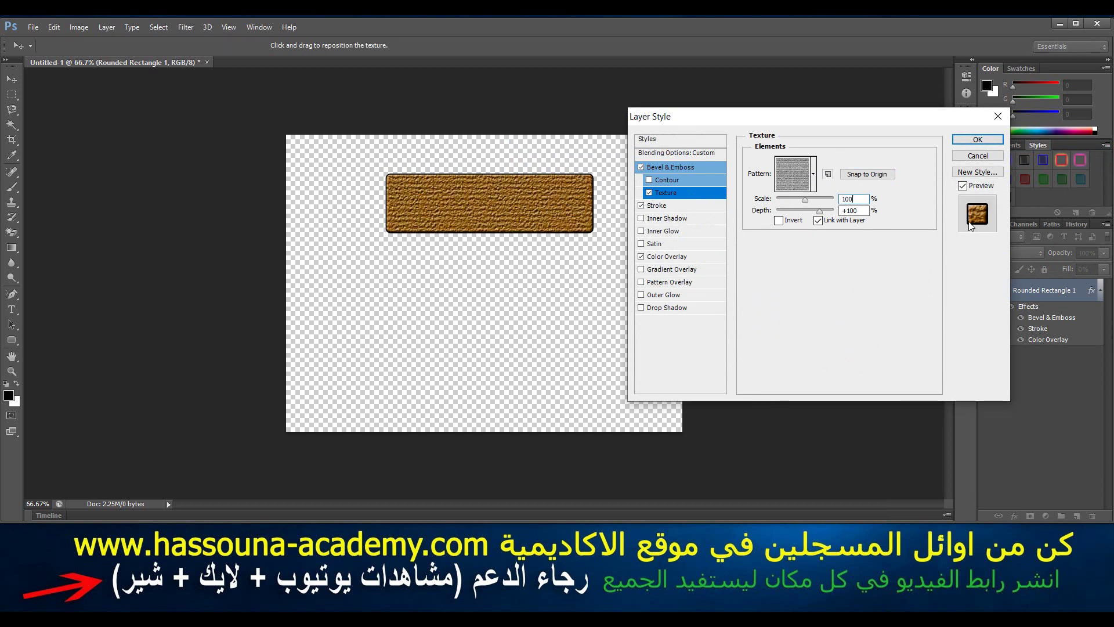
left_click(959, 143)
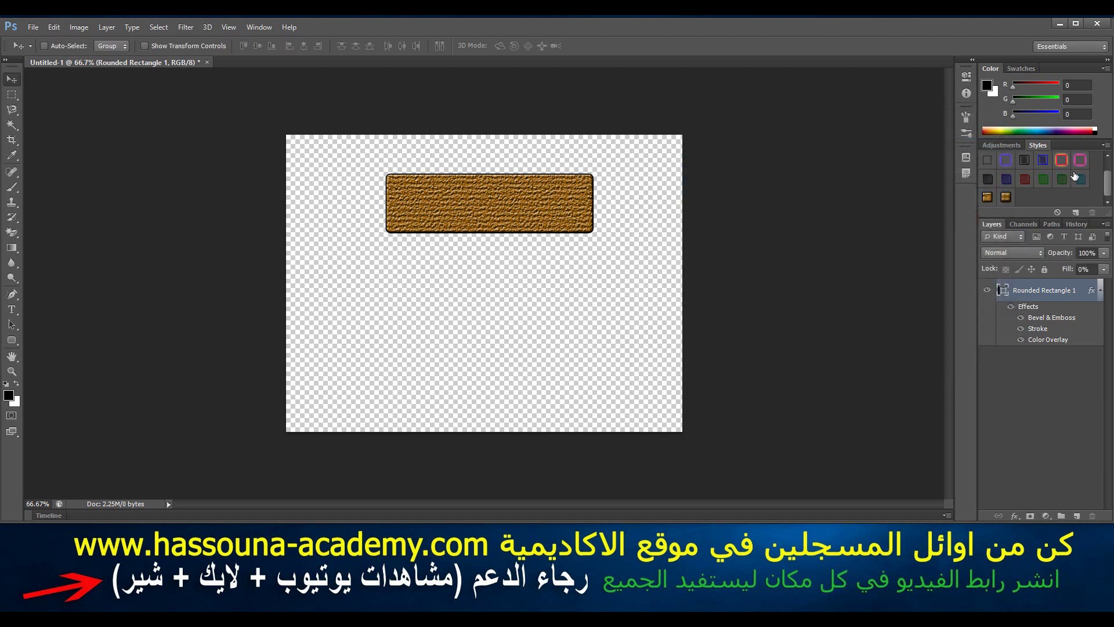
- Save the grey-noise look as another 'Hassouna Academy' style preset
left_click(1105, 146)
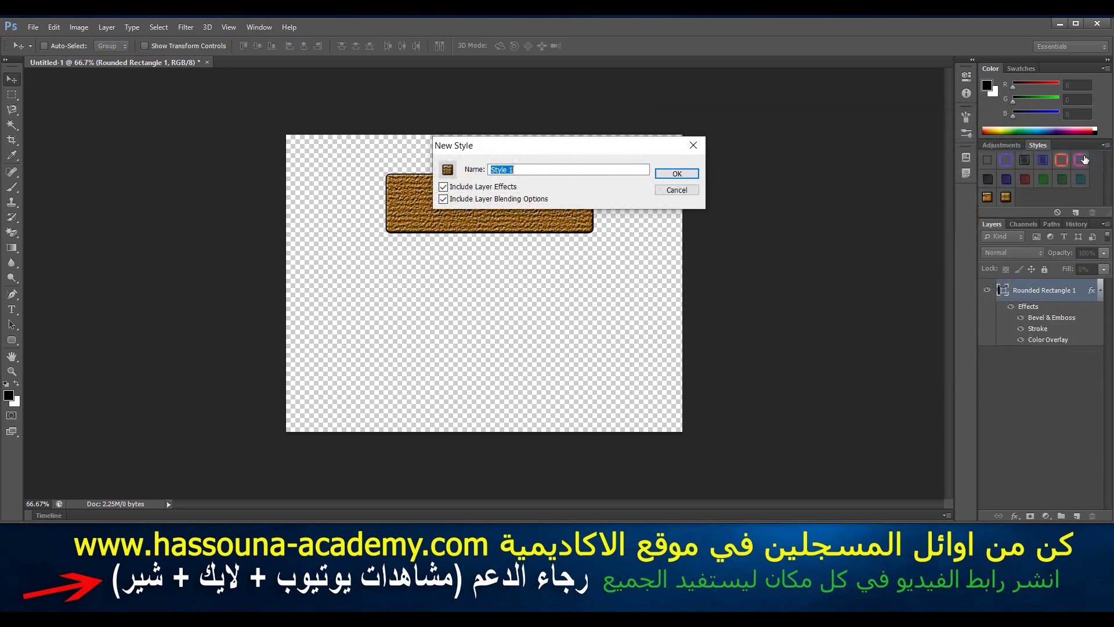
type("Hassouna Academy 20")
key("Return")
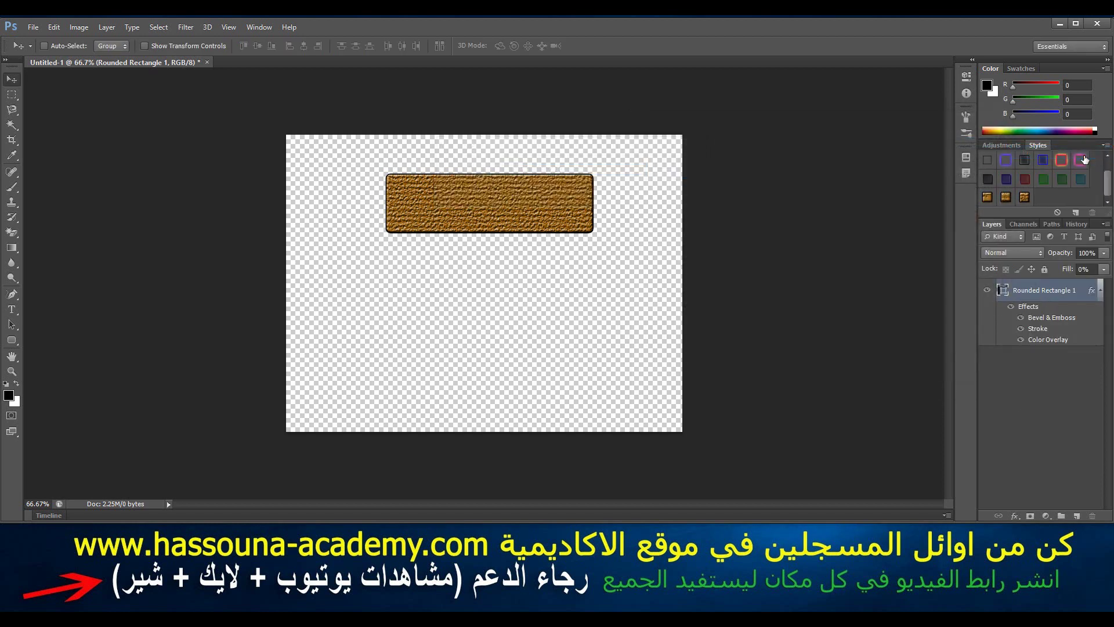
double_click(1081, 291)
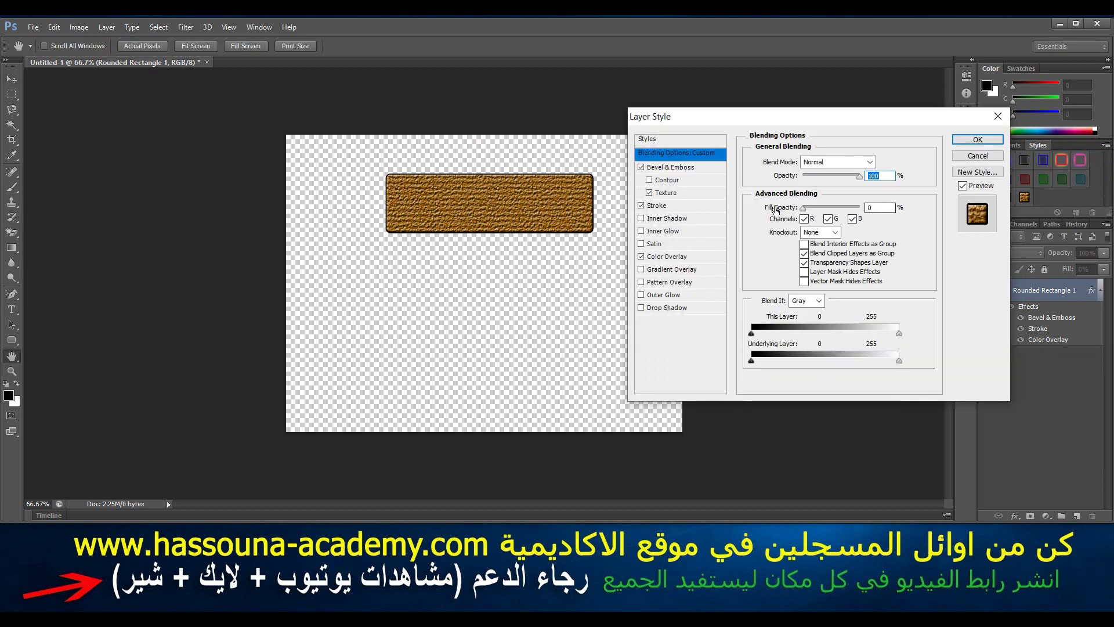
- Change the bevel texture to the fourth pattern swatch and apply it
left_click(702, 196)
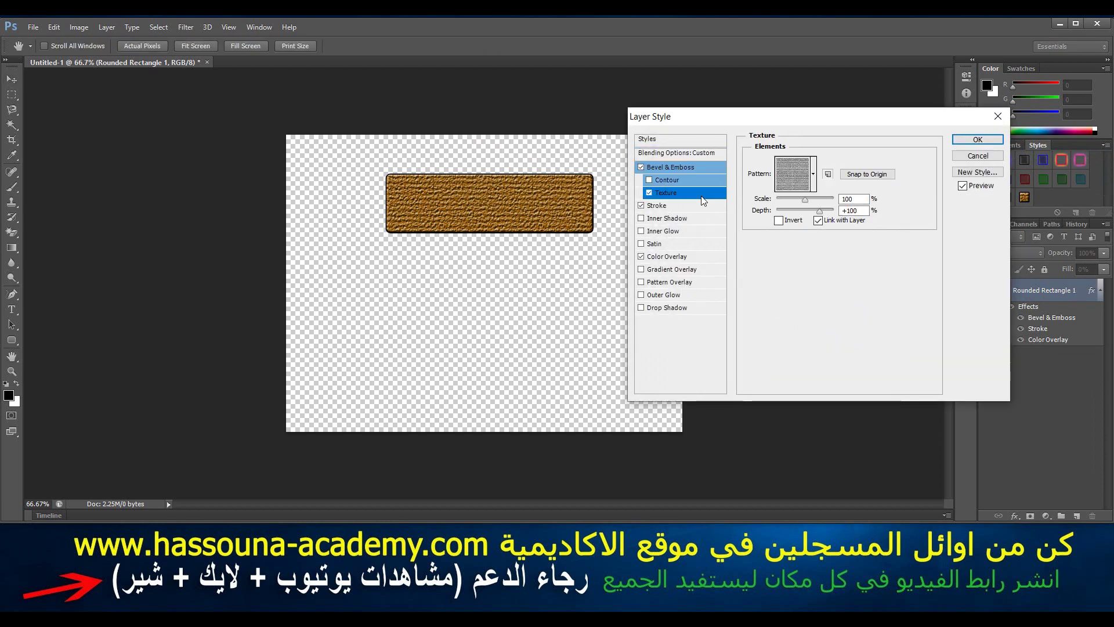
left_click(814, 176)
left_click(794, 209)
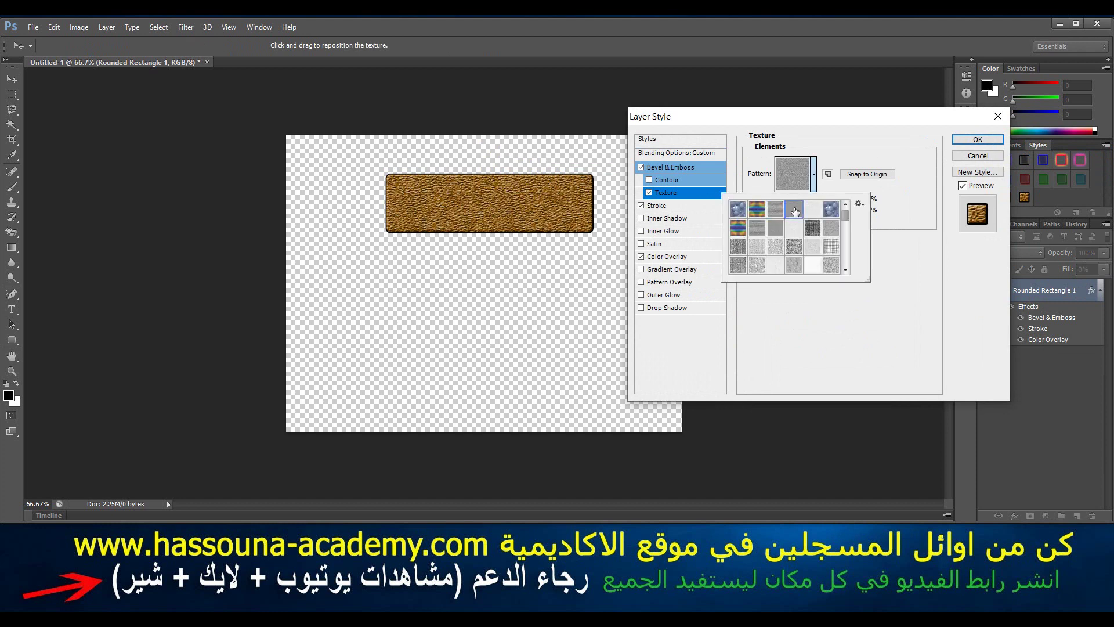
left_click(962, 141)
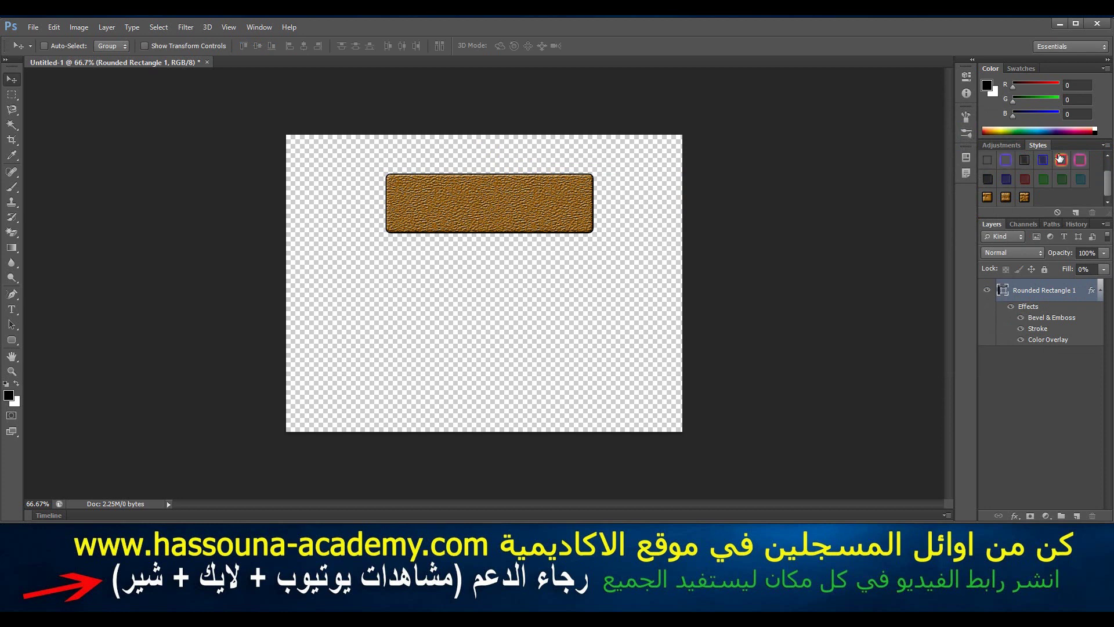
- Save this look as the style preset 'Hassouna Academy 21'
left_click(1105, 145)
left_click(1100, 155)
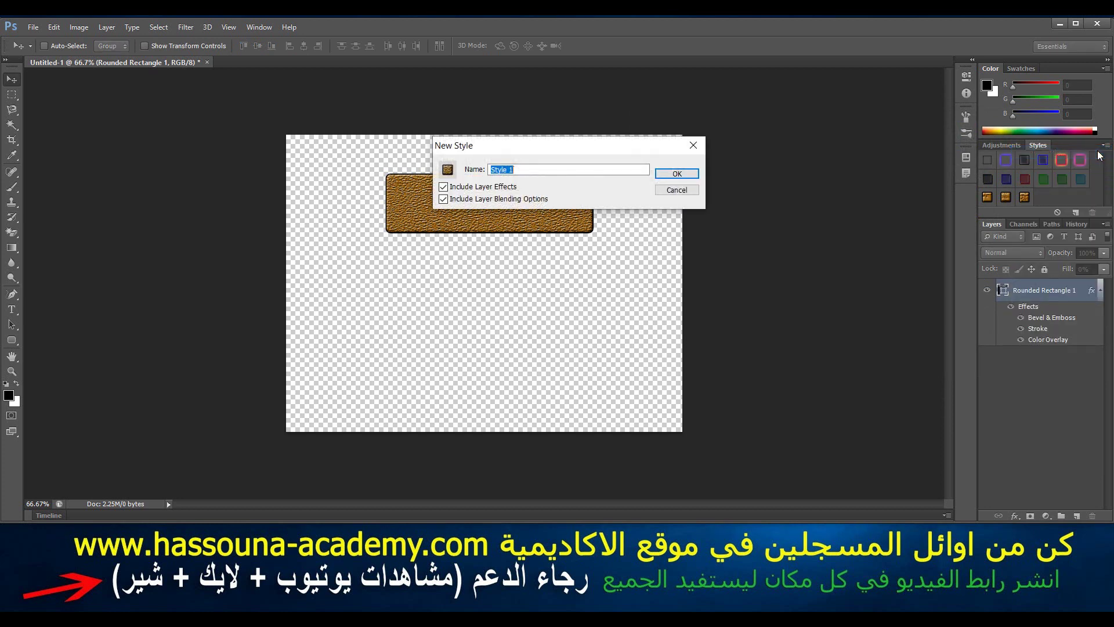
type("Hassouna Academy 21")
key("Return")
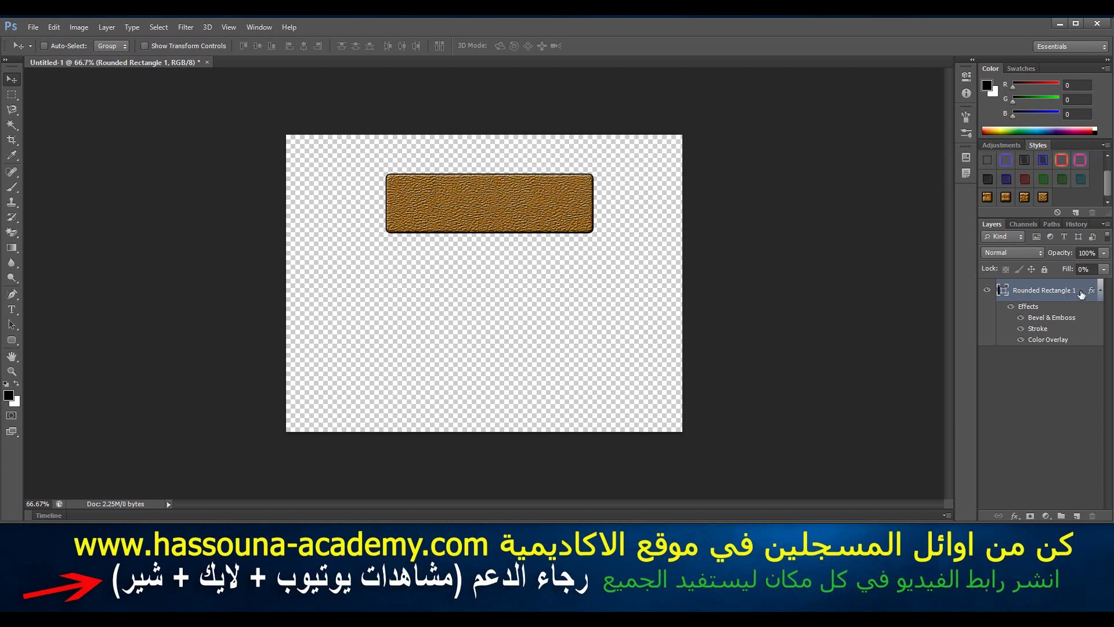
- Change the bevel texture to a lighter grey pattern and apply it
double_click(1074, 291)
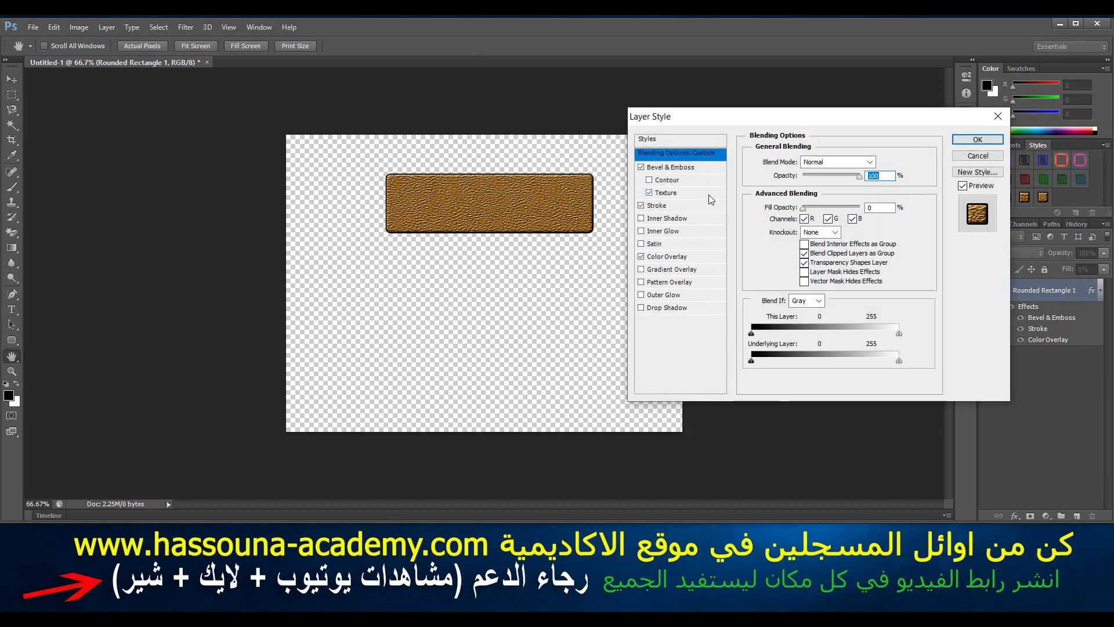
left_click(710, 196)
left_click(814, 174)
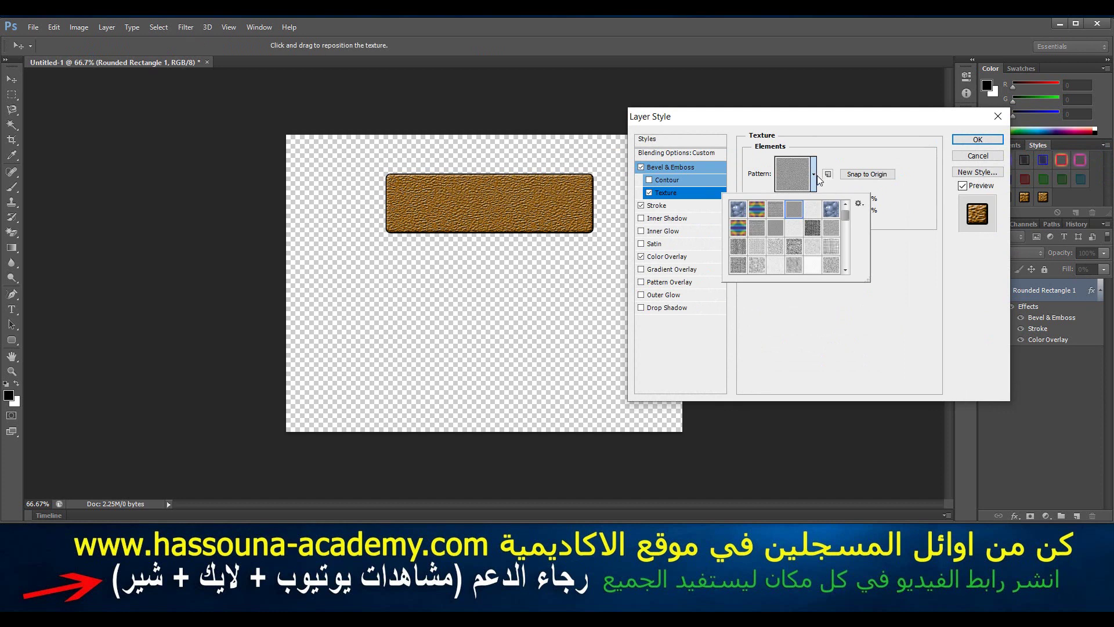
left_click(814, 212)
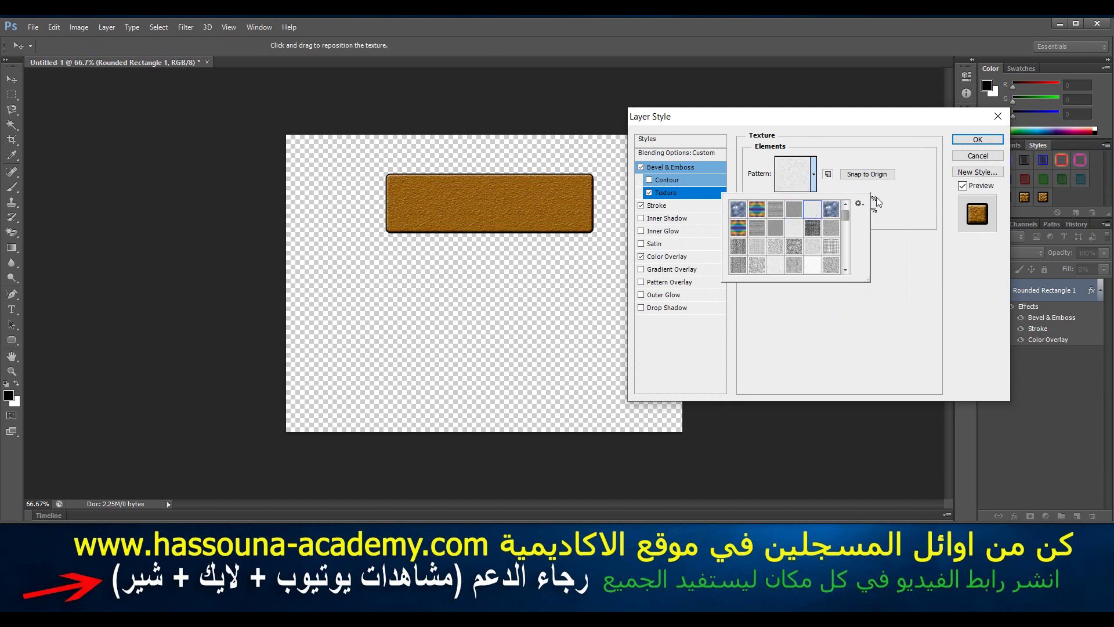
left_click(977, 140)
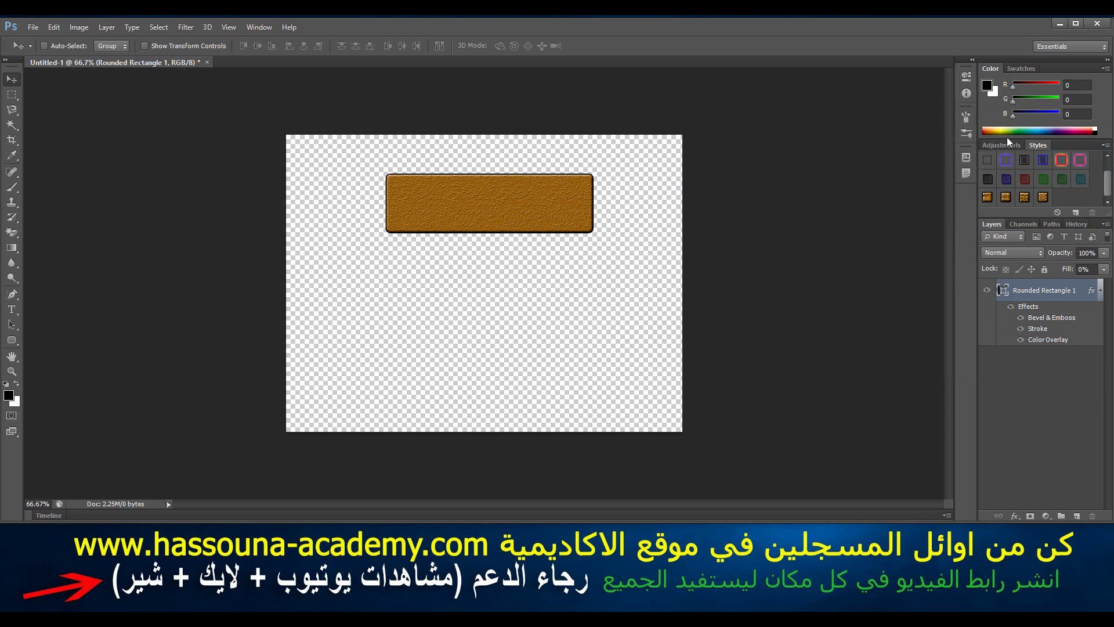
- Save this look as the style preset 'Hassouna Academy 22'
left_click(1105, 144)
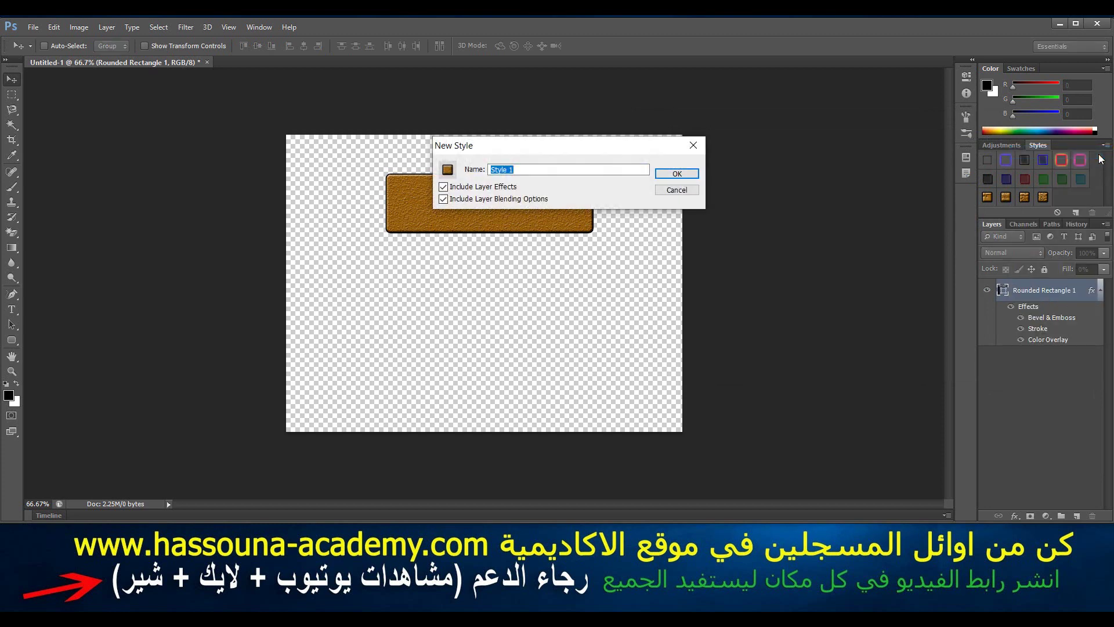
type("Hassouna Academy 22")
key("Return")
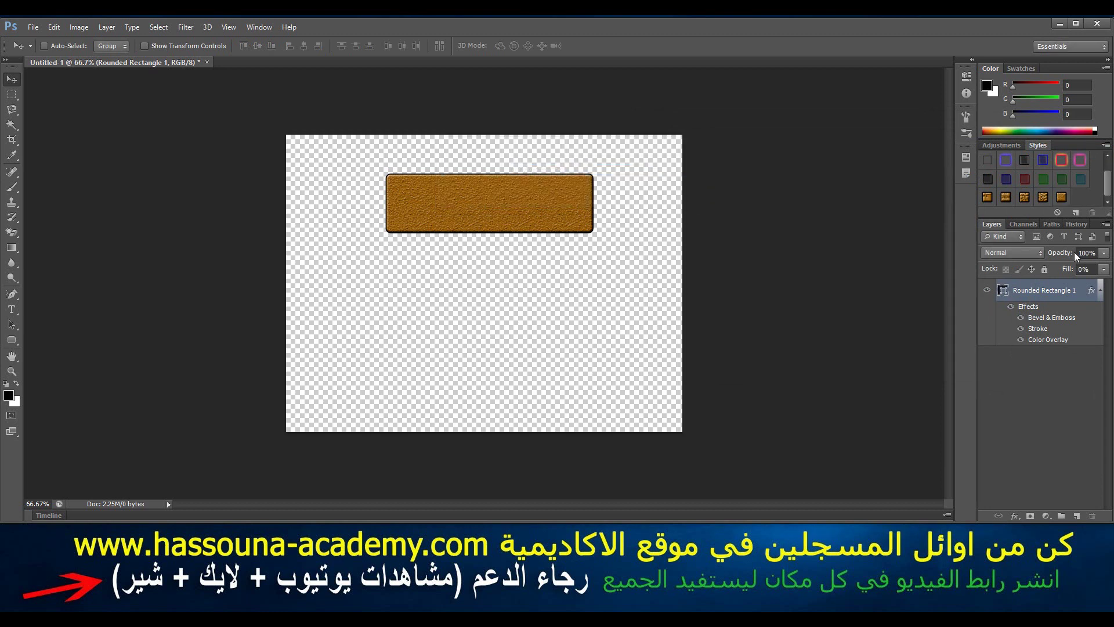
- Change the bevel texture to the dark noisy woven pattern and apply it
double_click(1076, 289)
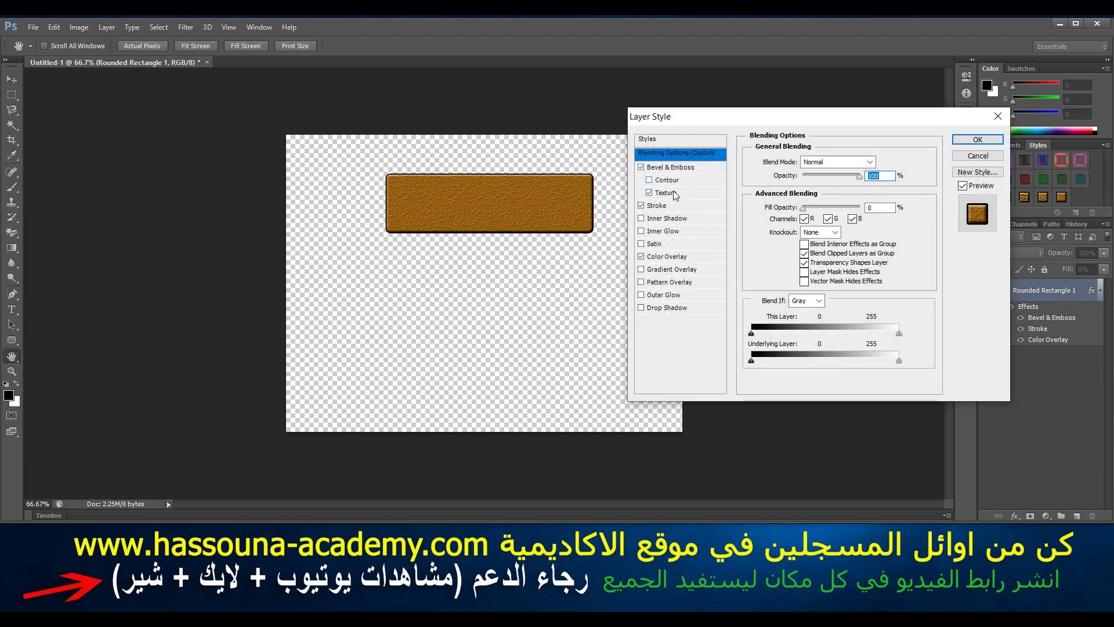
left_click(673, 193)
left_click(814, 175)
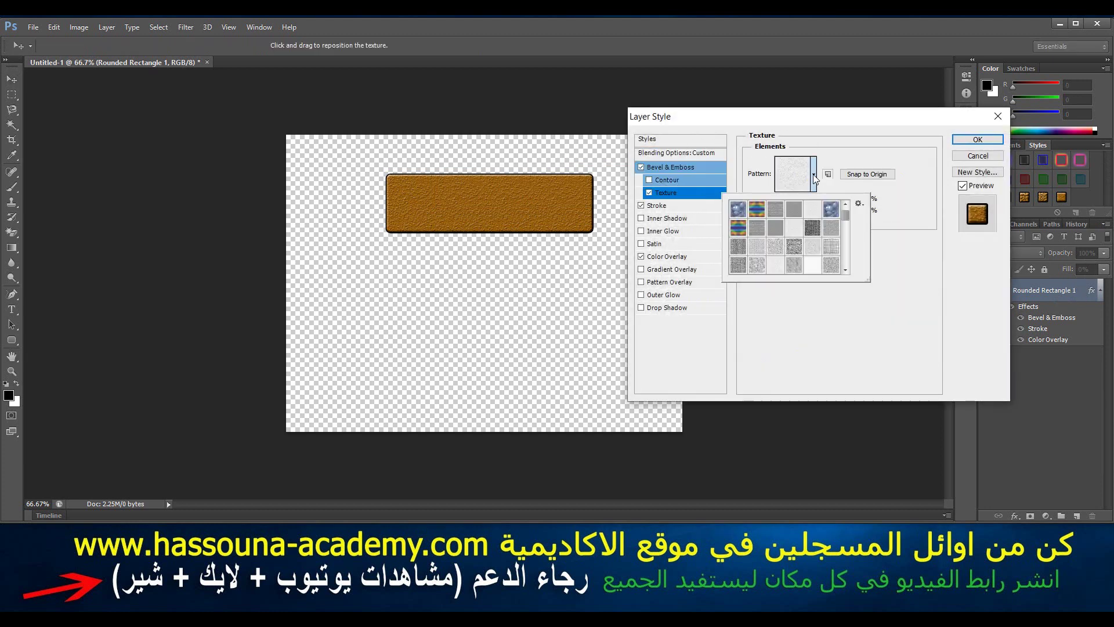
left_click(814, 229)
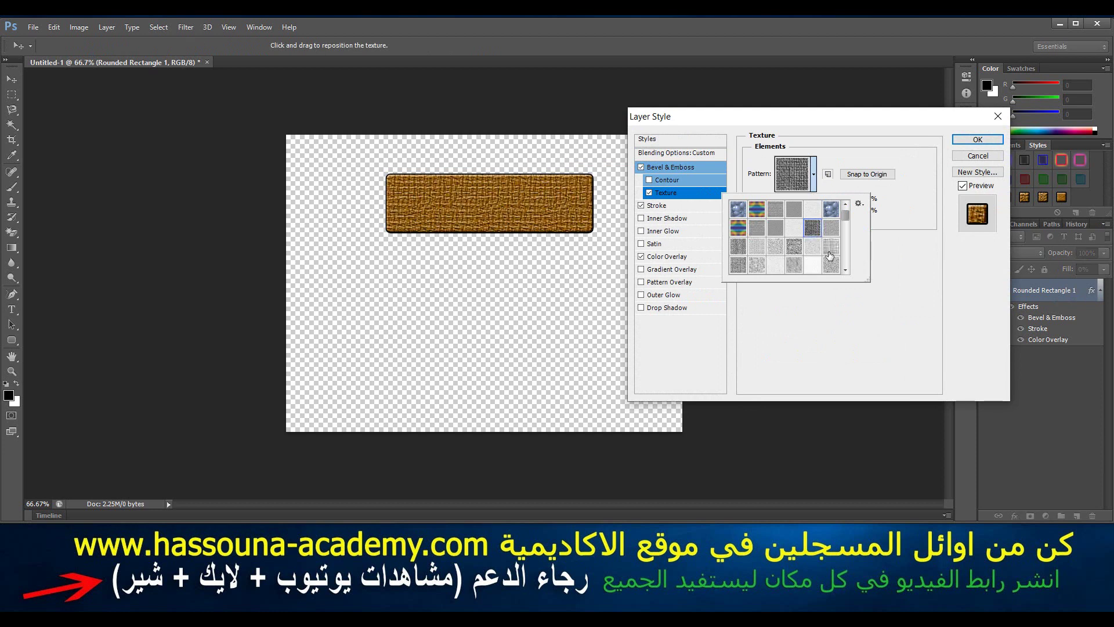
left_click(832, 247)
left_click(813, 228)
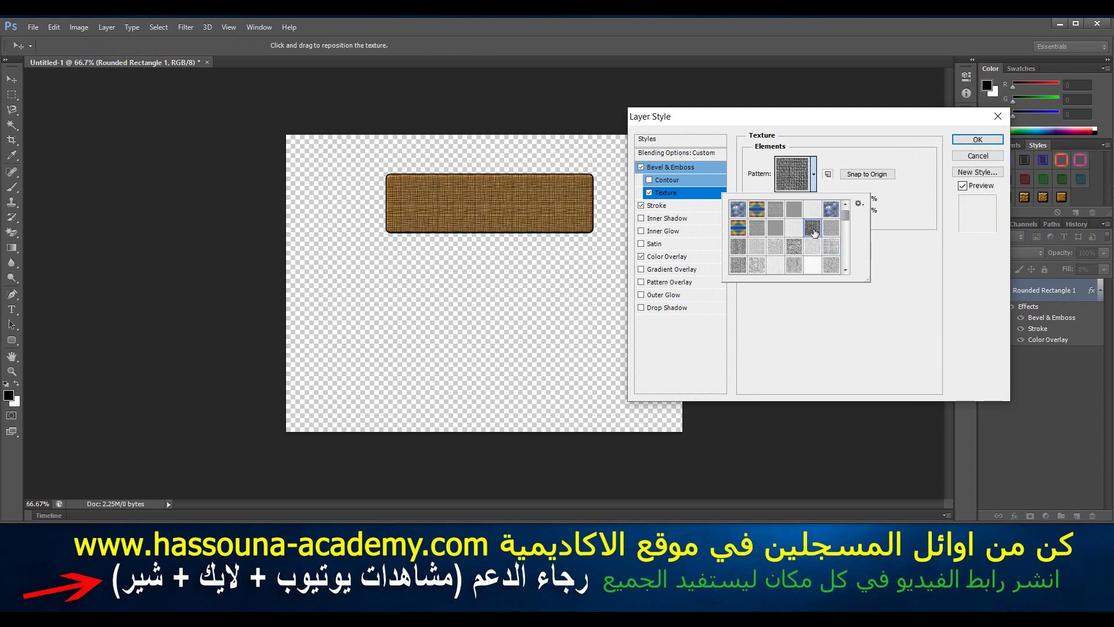
left_click(974, 145)
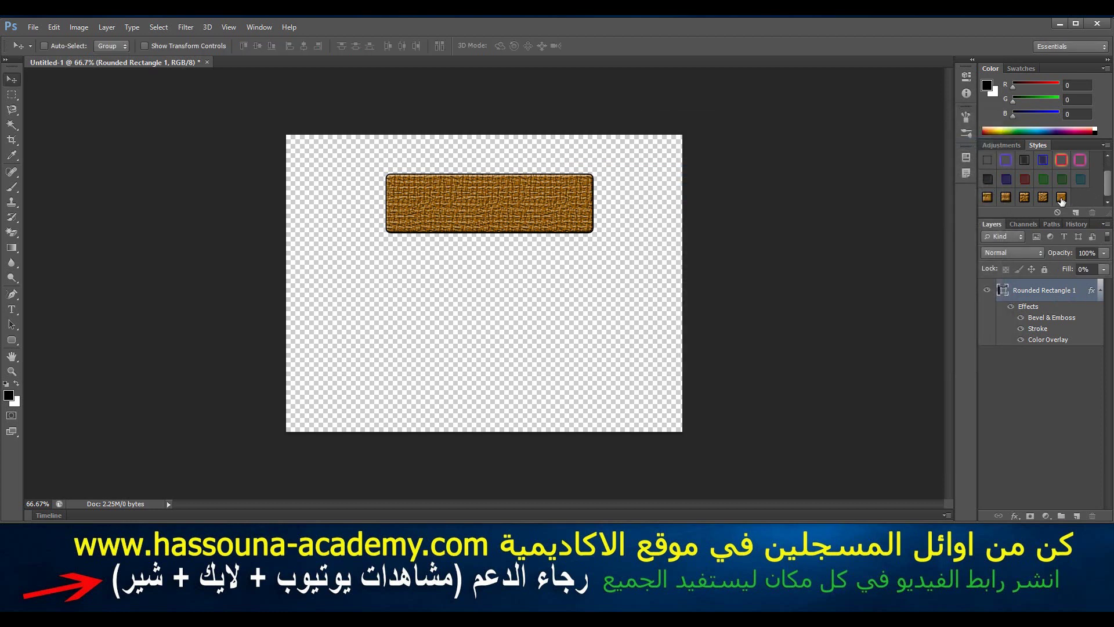
- Save the woven look as the style preset 'Hassouna Academy 23'
left_click(1105, 145)
left_click(1104, 153)
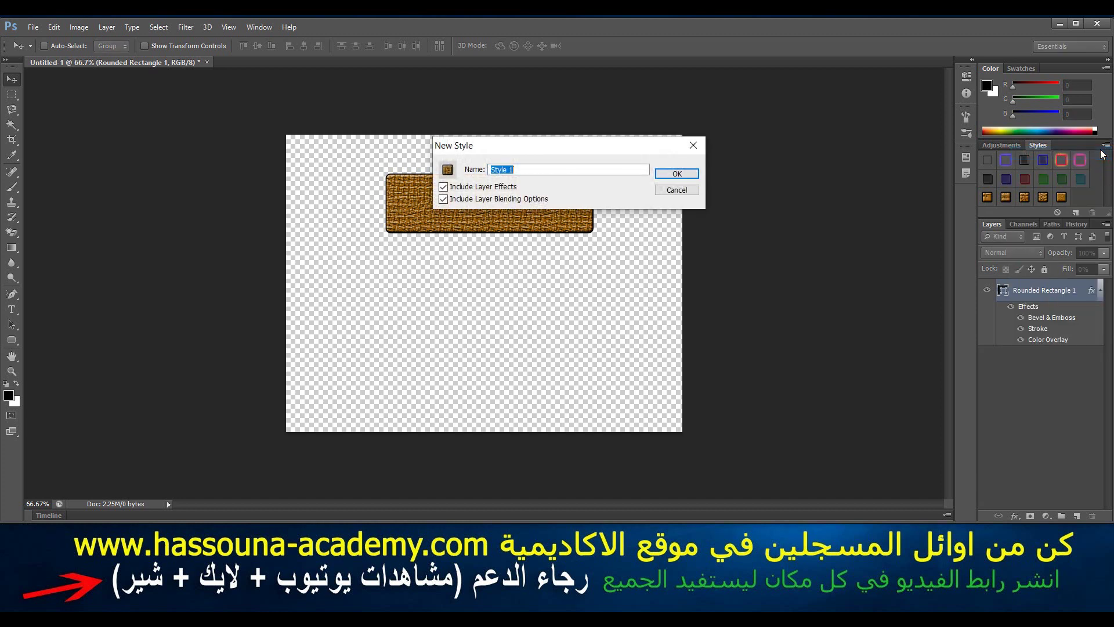
type("Hassouna Academy 23")
key("Return")
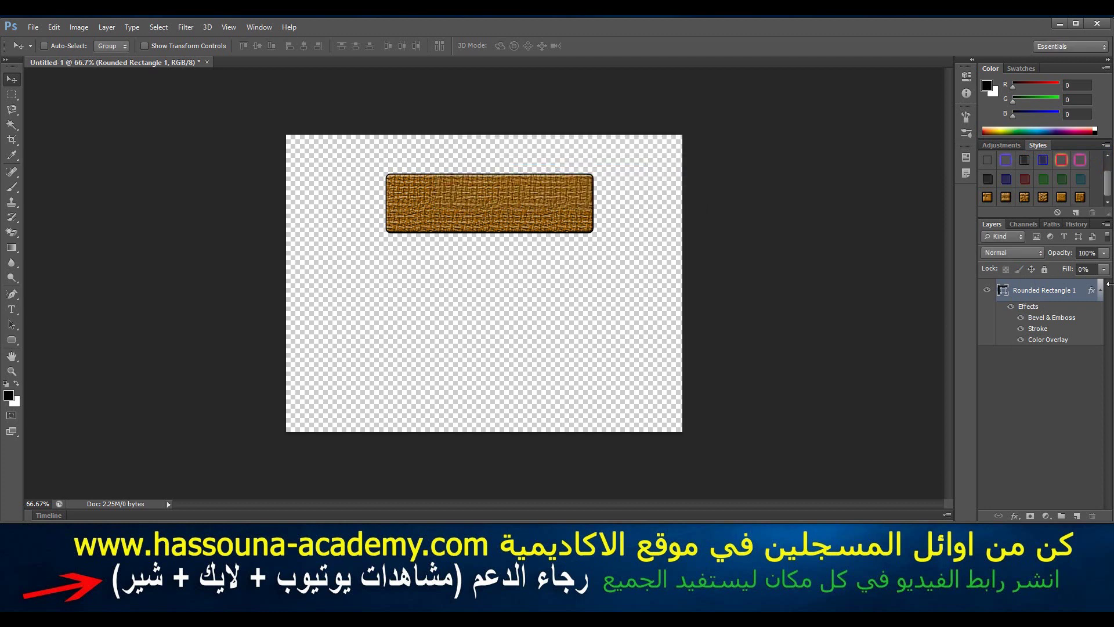
- Change the bevel texture to a rough rocky pattern further down the picker
double_click(1086, 293)
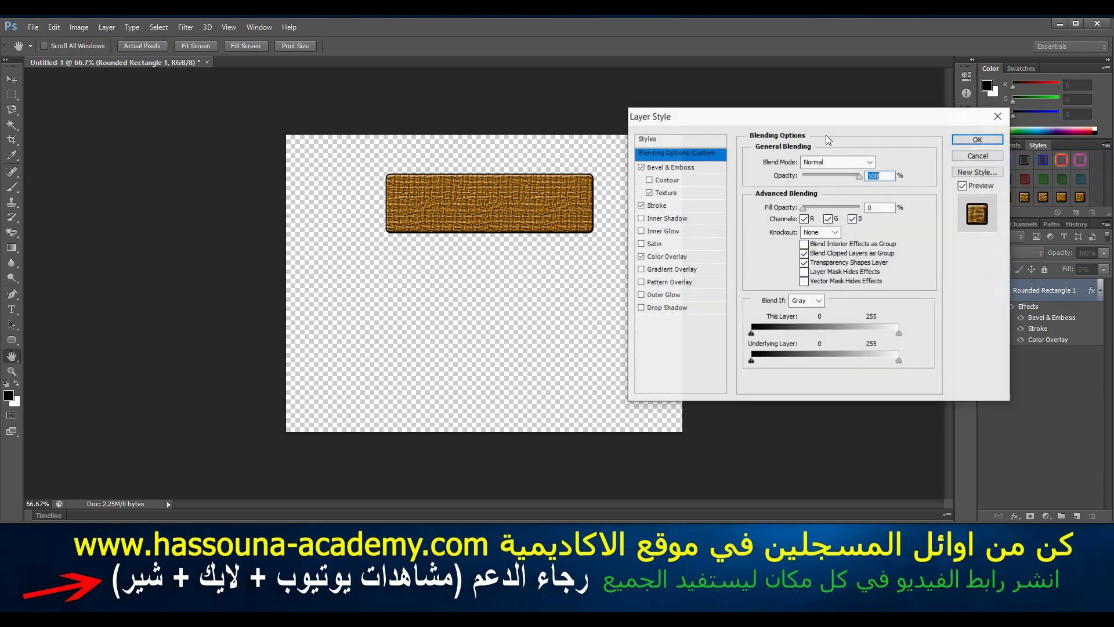
left_click(699, 194)
left_click(814, 174)
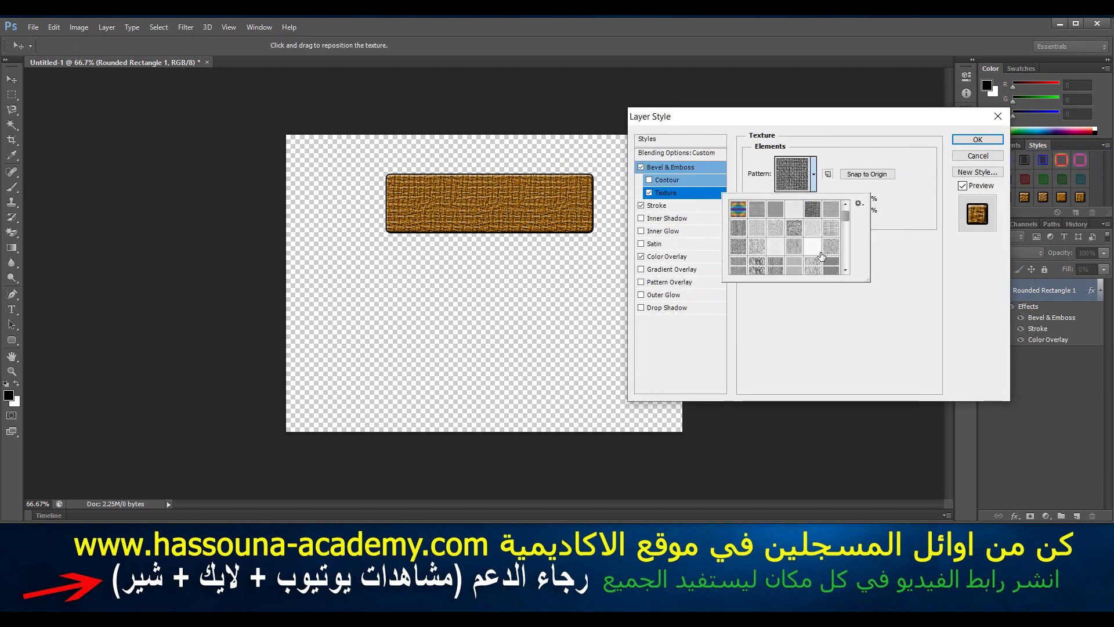
scroll(825, 257, "down", 1)
scroll(825, 258, "down", 2)
scroll(825, 257, "down", 2)
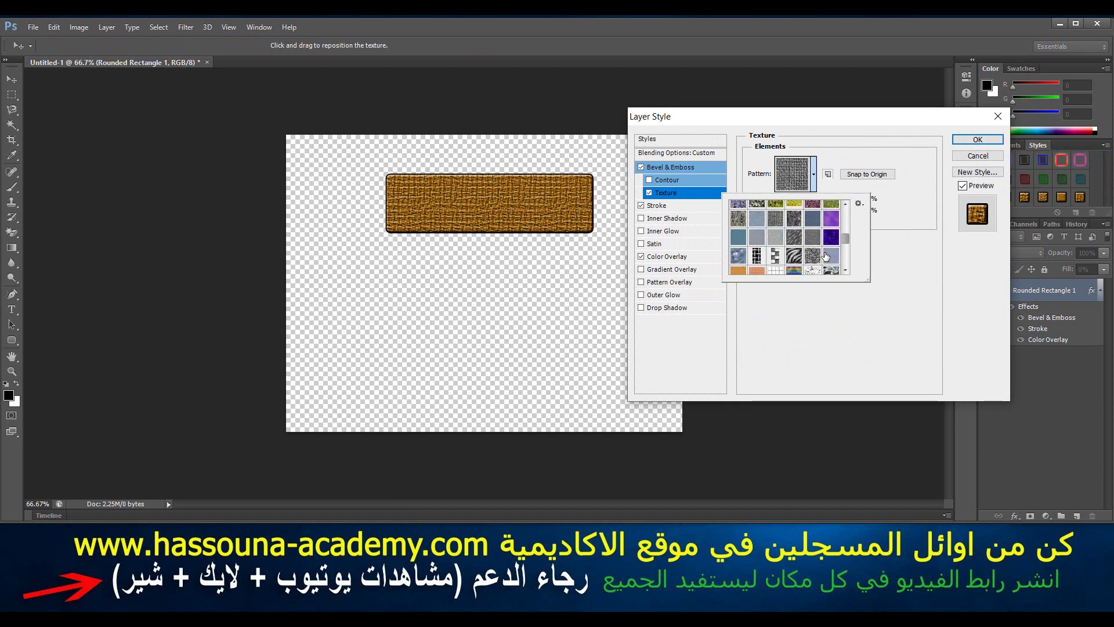
scroll(825, 257, "down", 1)
scroll(825, 254, "down", 1)
left_click(820, 254)
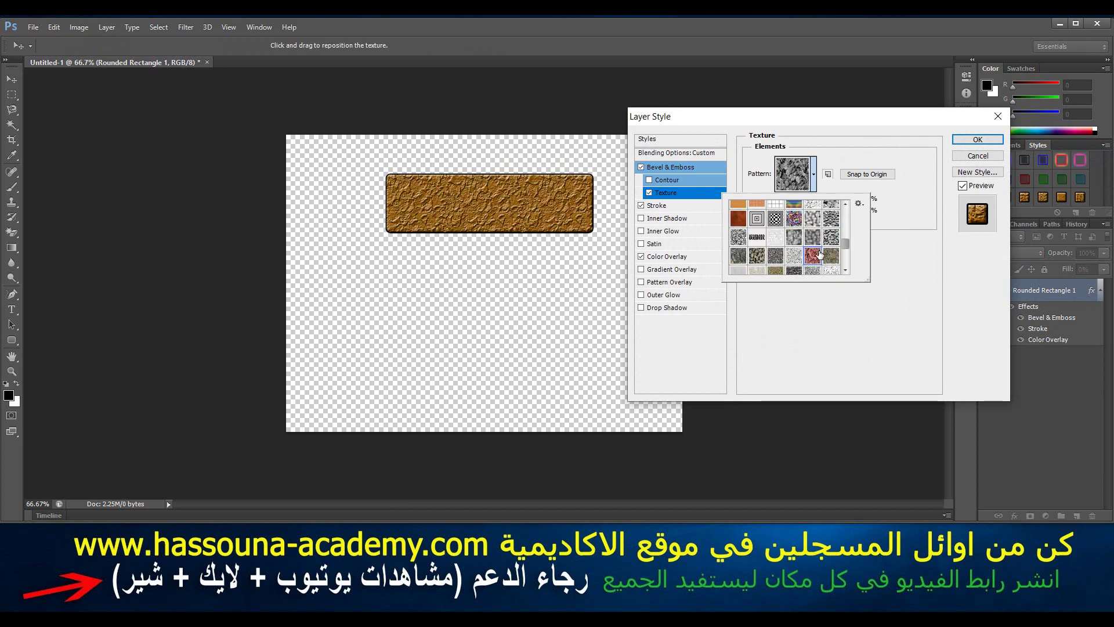
left_click(963, 142)
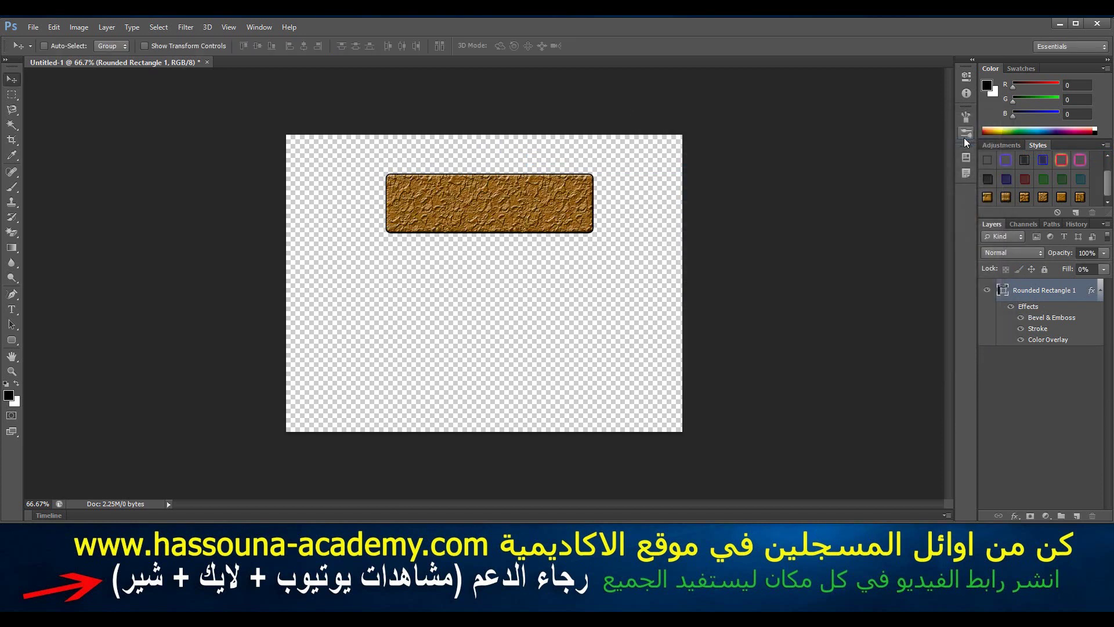
- Save the rocky look as the style preset 'Hassouna Academy 24'
left_click(1106, 145)
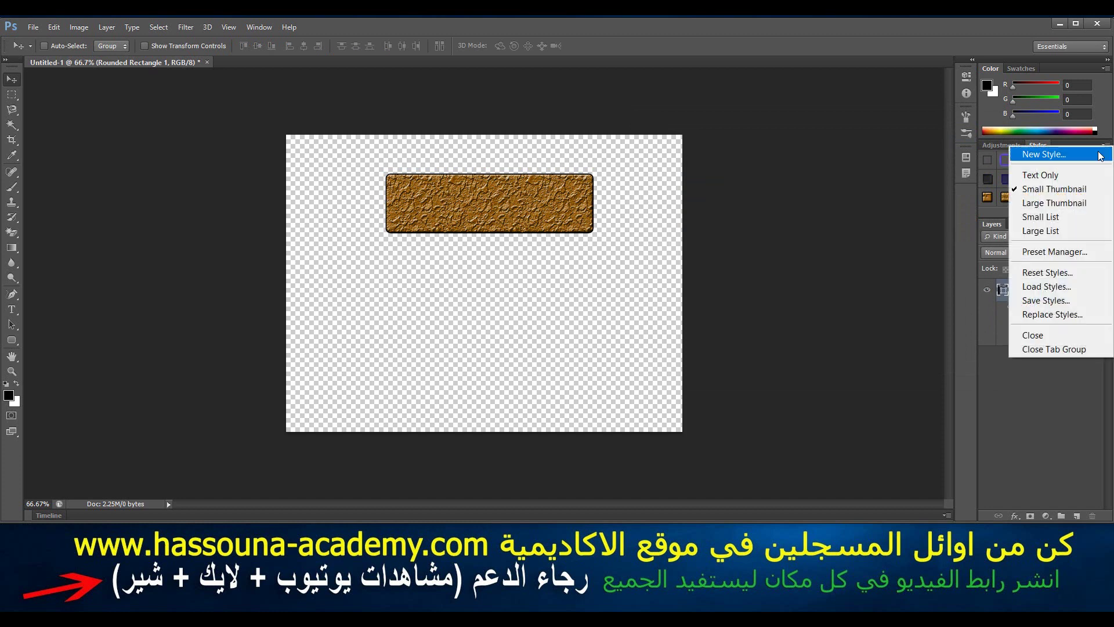
left_click(1079, 152)
type("Hassouna Academy 24")
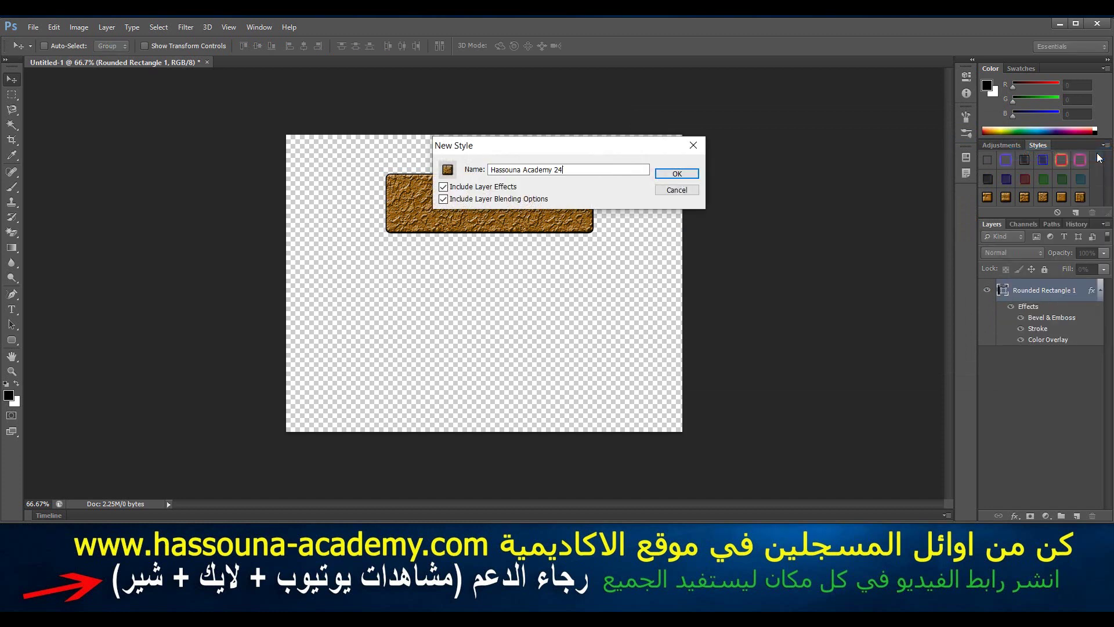
key("Return")
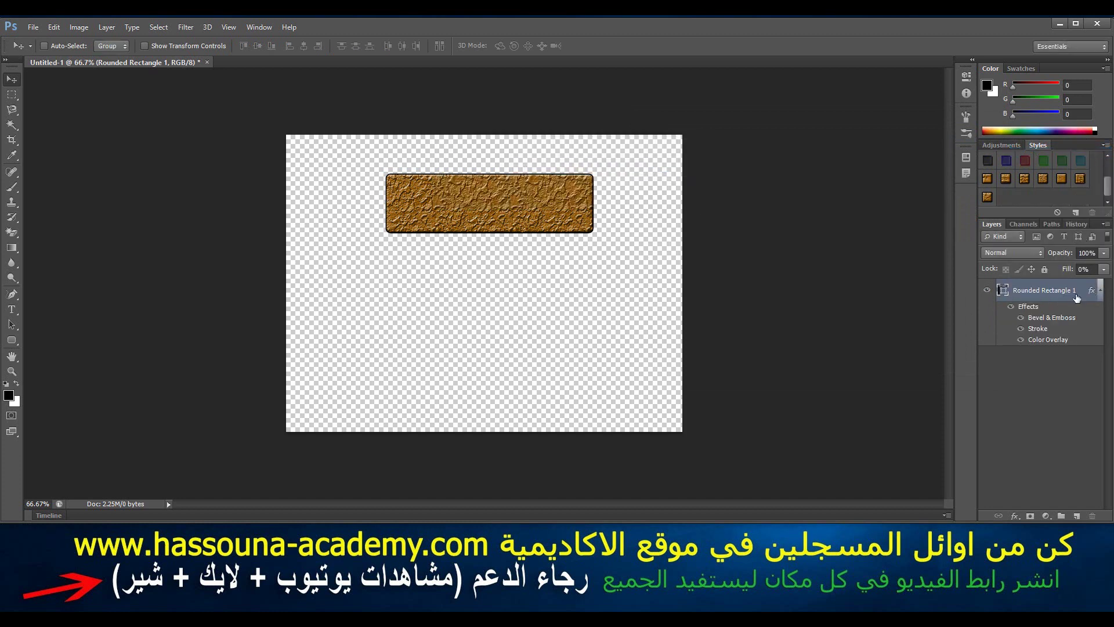
- Try several bevel texture patterns and settle on the crumpled pattern for the button
double_click(1082, 294)
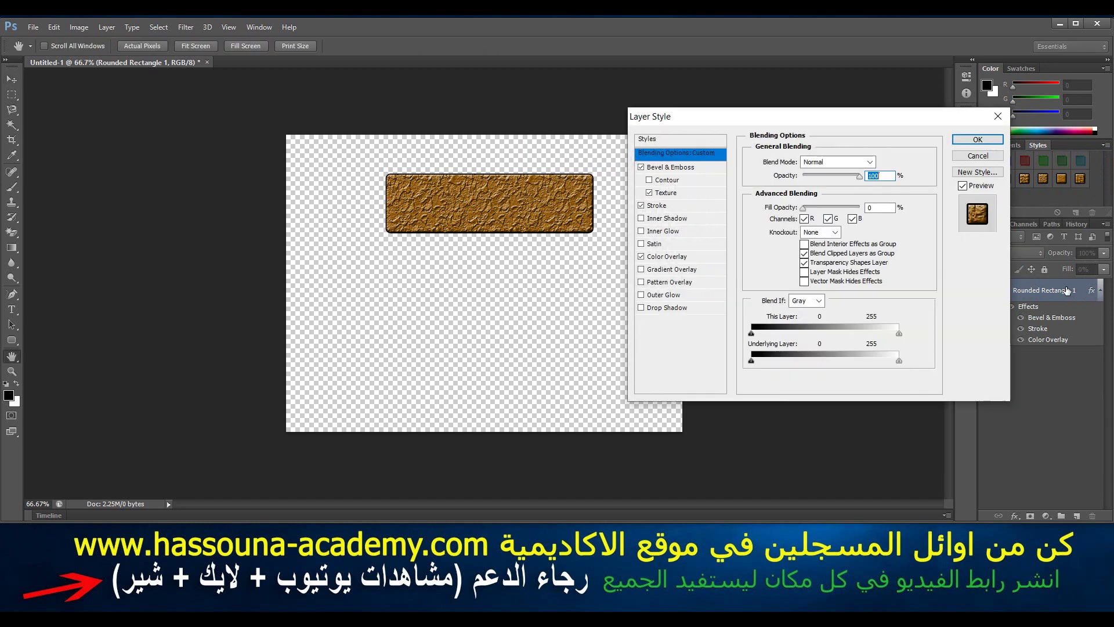
left_click(667, 193)
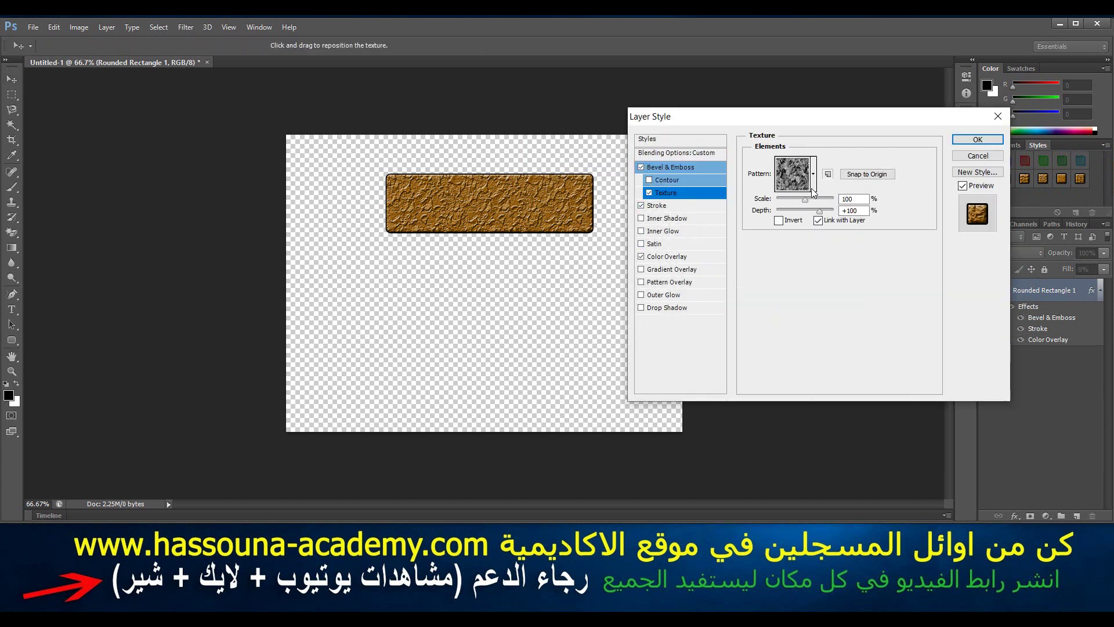
left_click(814, 173)
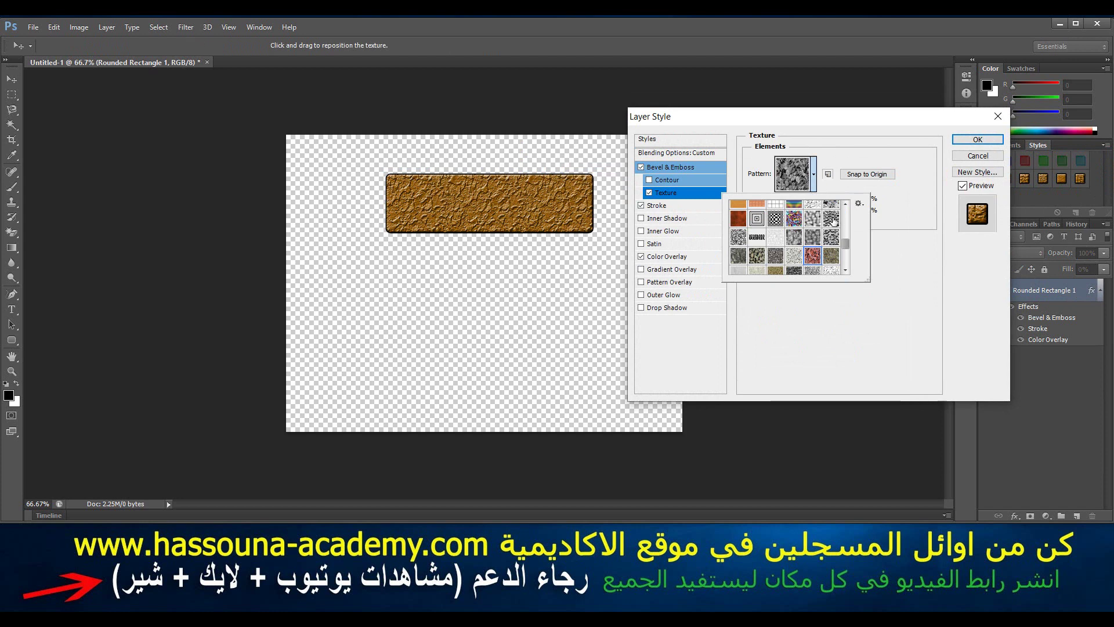
left_click(815, 221)
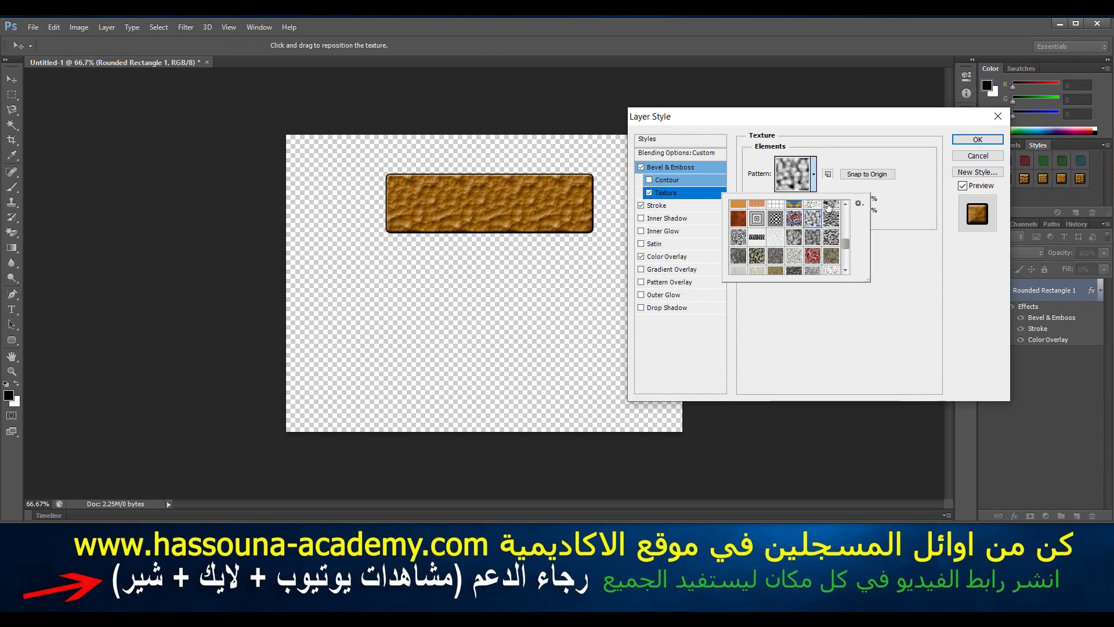
left_click(817, 234)
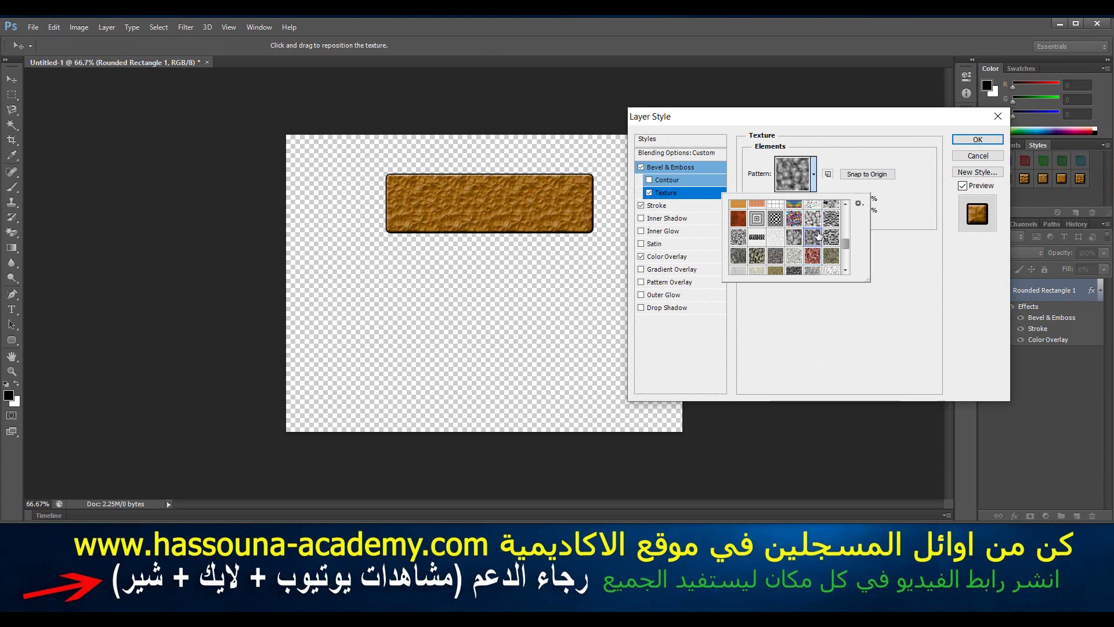
left_click(813, 221)
left_click(832, 237)
left_click(814, 238)
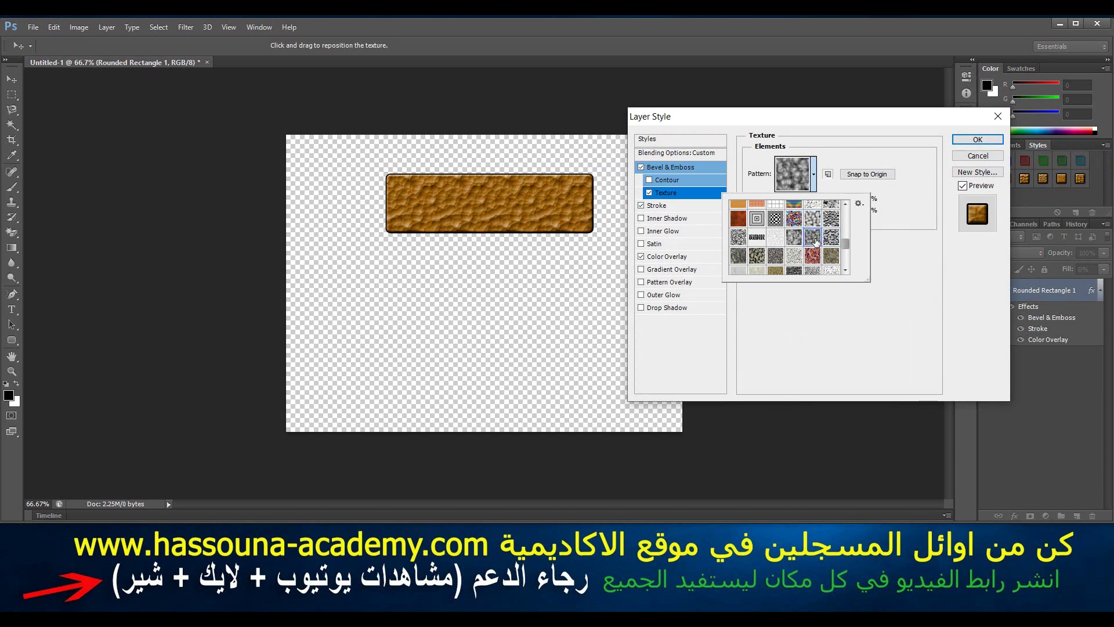
left_click(816, 241)
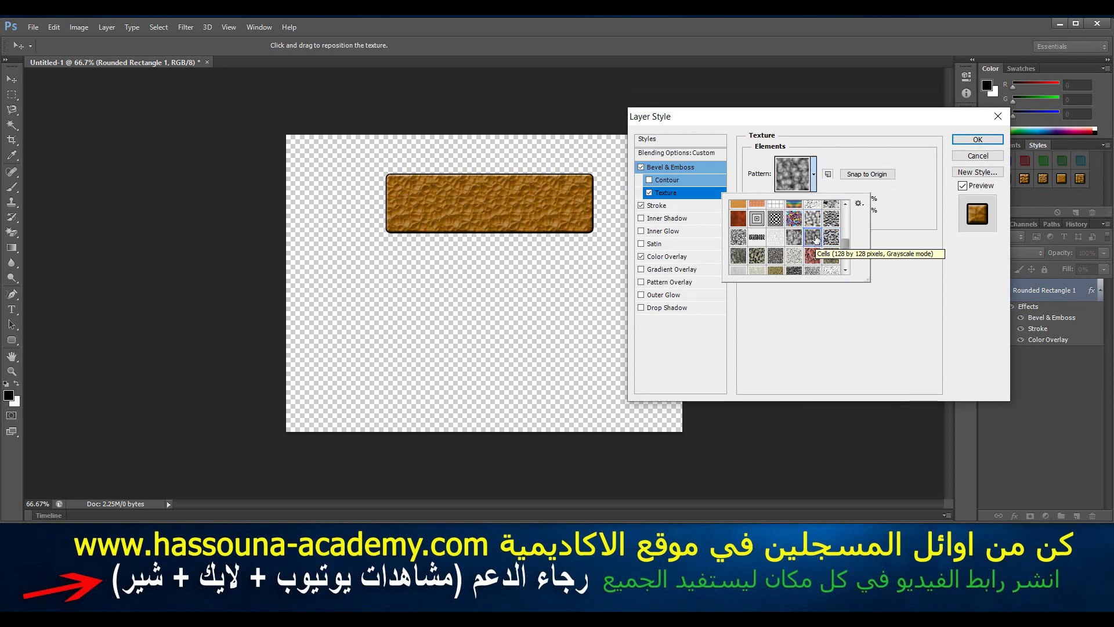
scroll(812, 238, "down", 2)
left_click(758, 228)
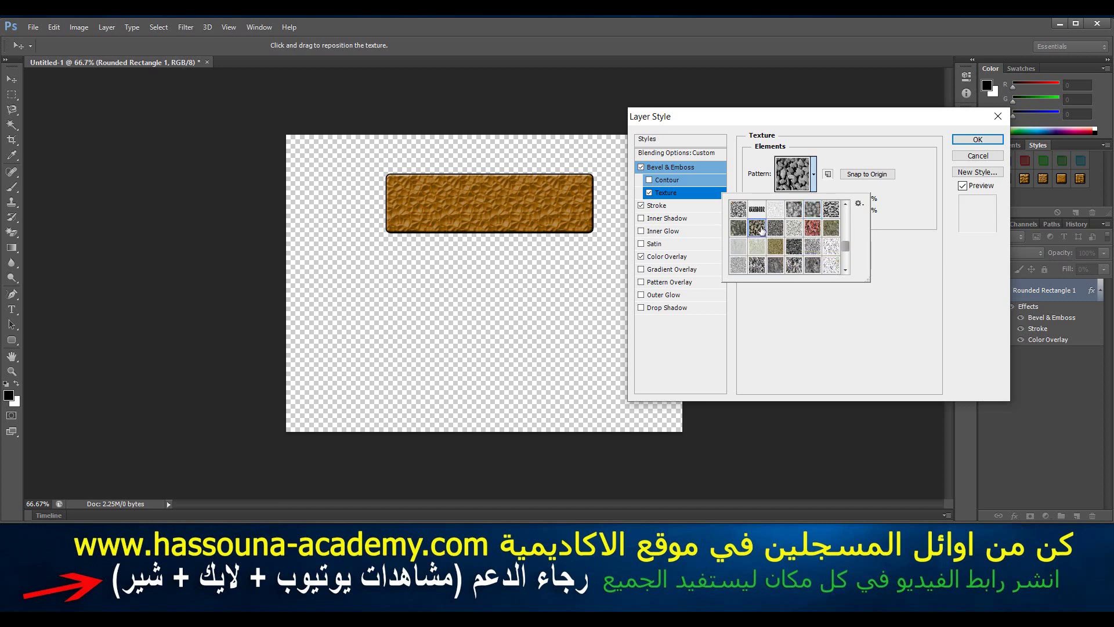
scroll(777, 239, "up", 1)
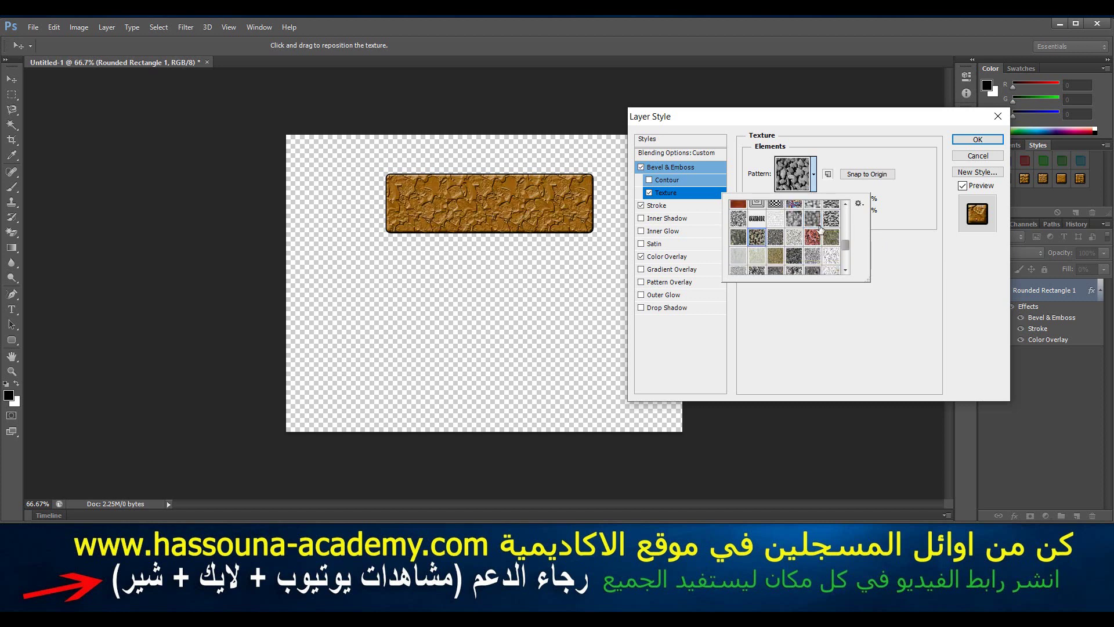
left_click(815, 219)
left_click(889, 239)
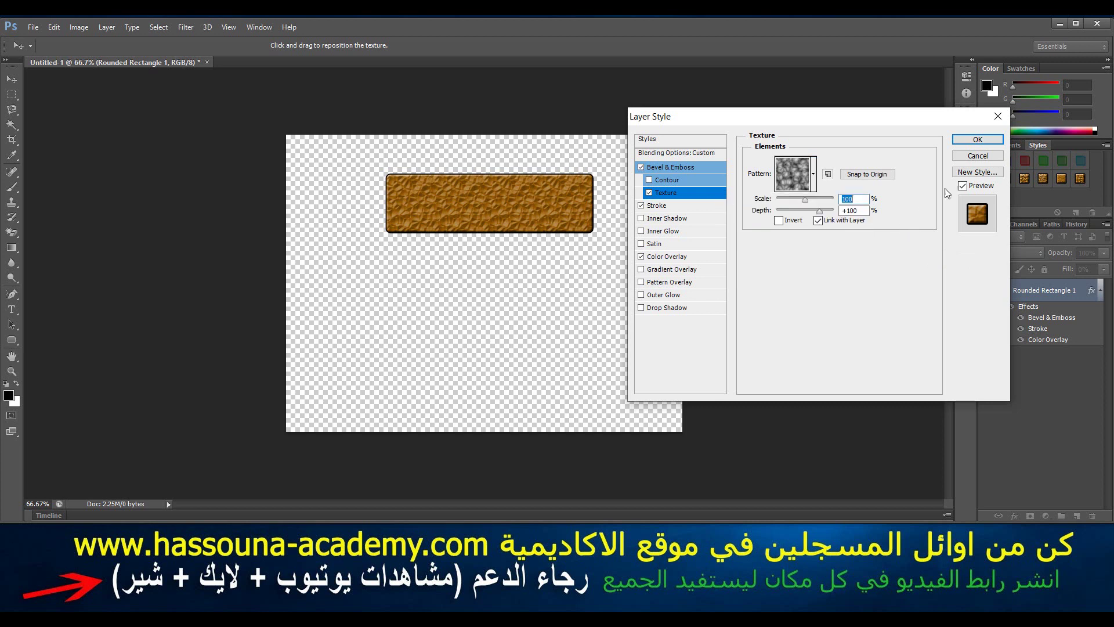
left_click(961, 144)
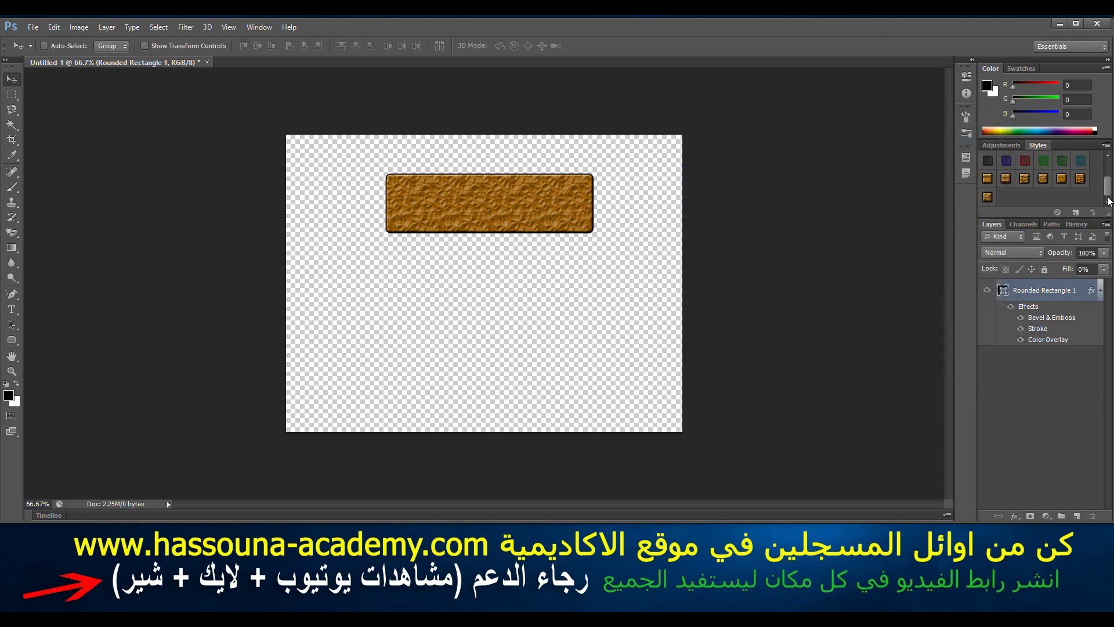
- Save the brown crumpled button as a new style preset named 'Hassouna Academy'
left_click(1104, 145)
left_click(1096, 158)
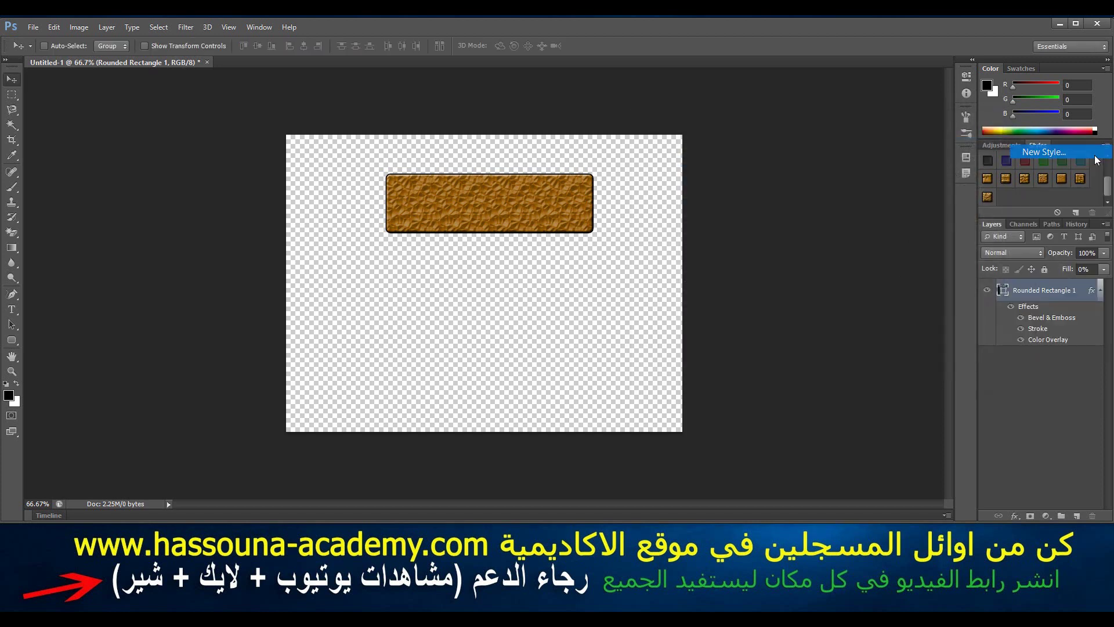
type("Hassouna Academy 25")
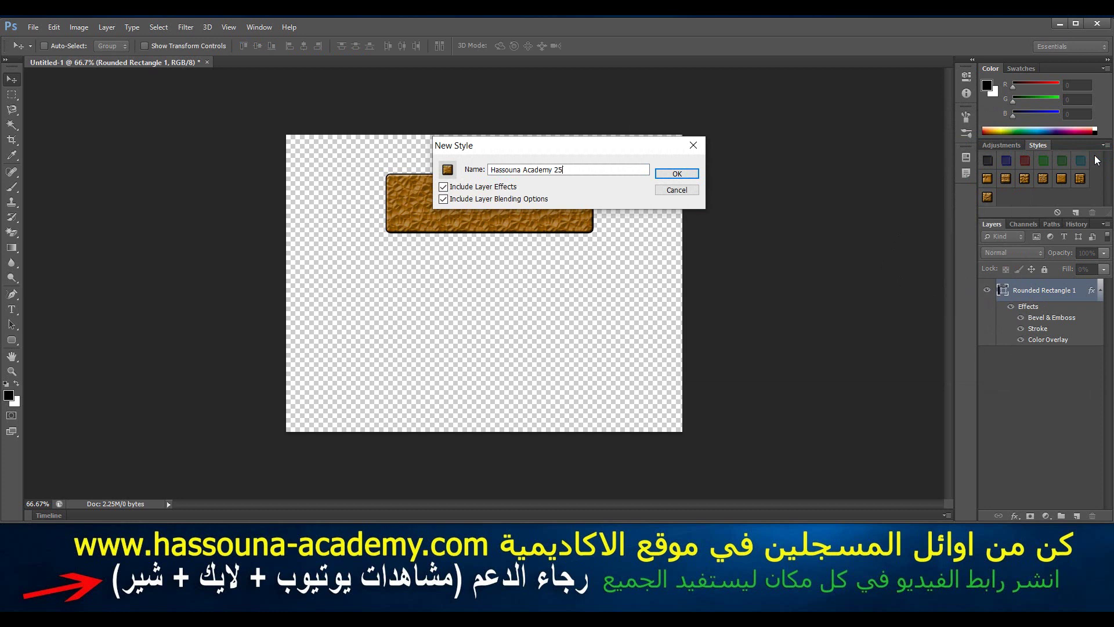
key("Return")
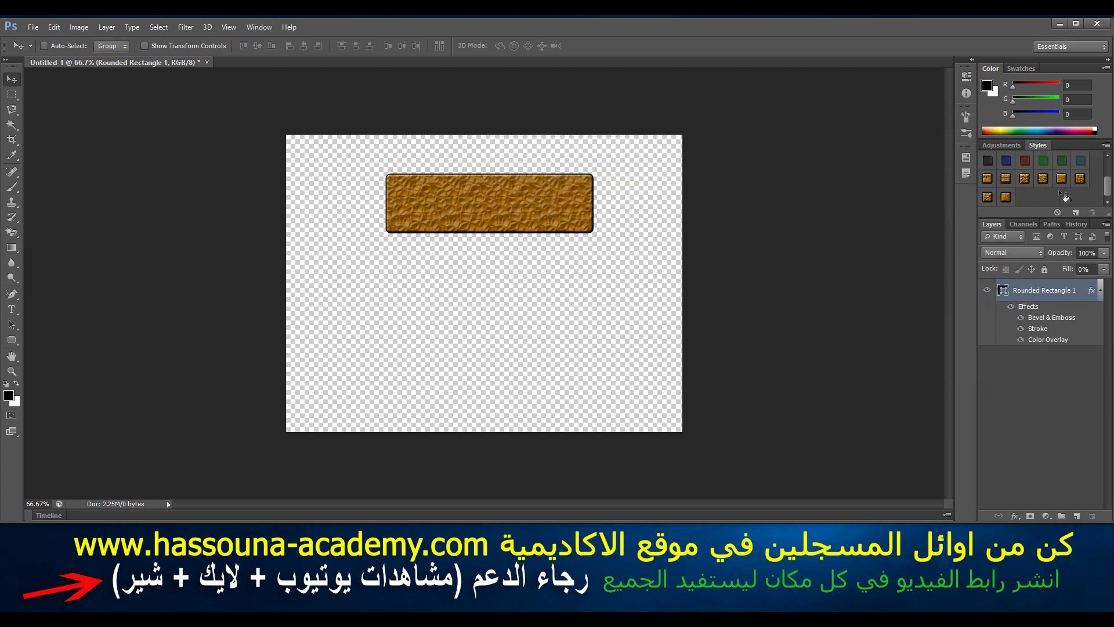
- Change the button's Color Overlay colour to bright yellow (#e8e12f)
double_click(1080, 295)
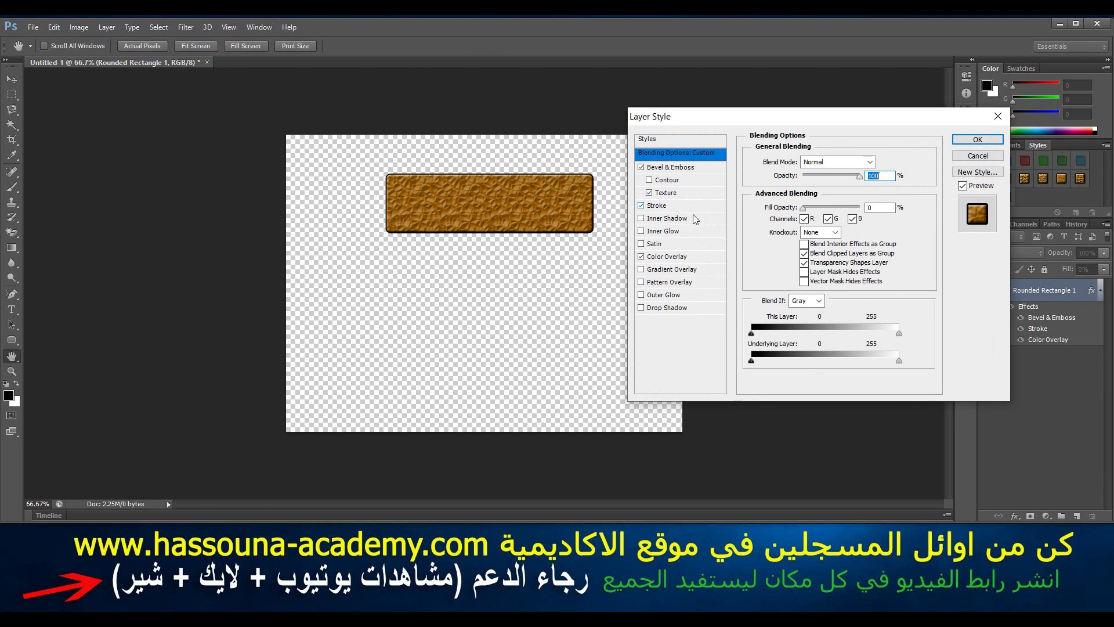
left_click(718, 254)
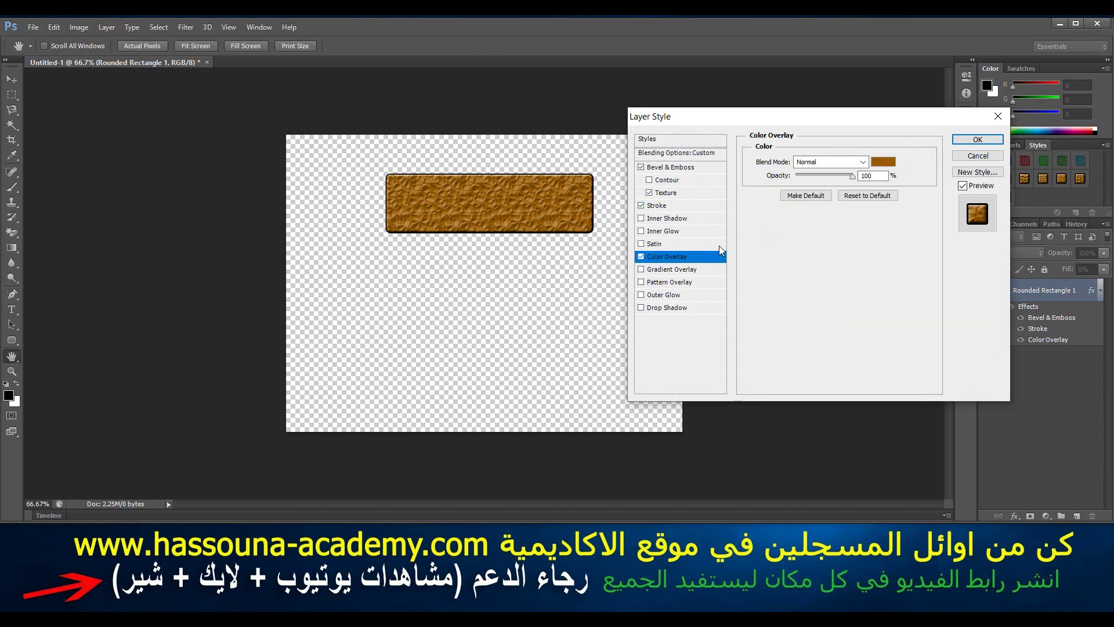
left_click(888, 161)
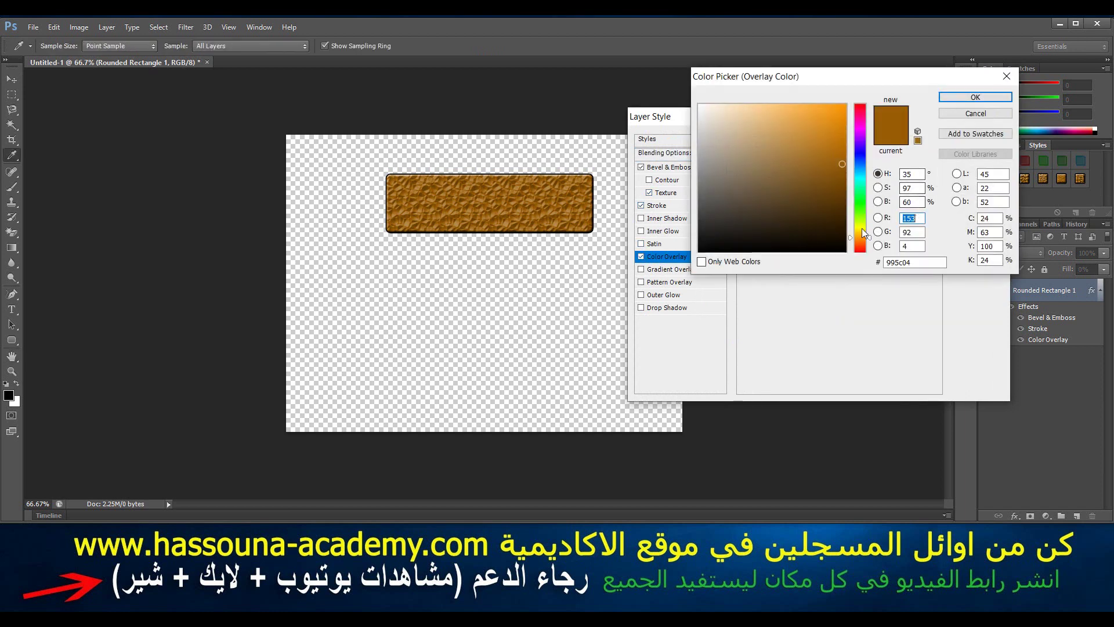
left_click(861, 228)
left_click(834, 115)
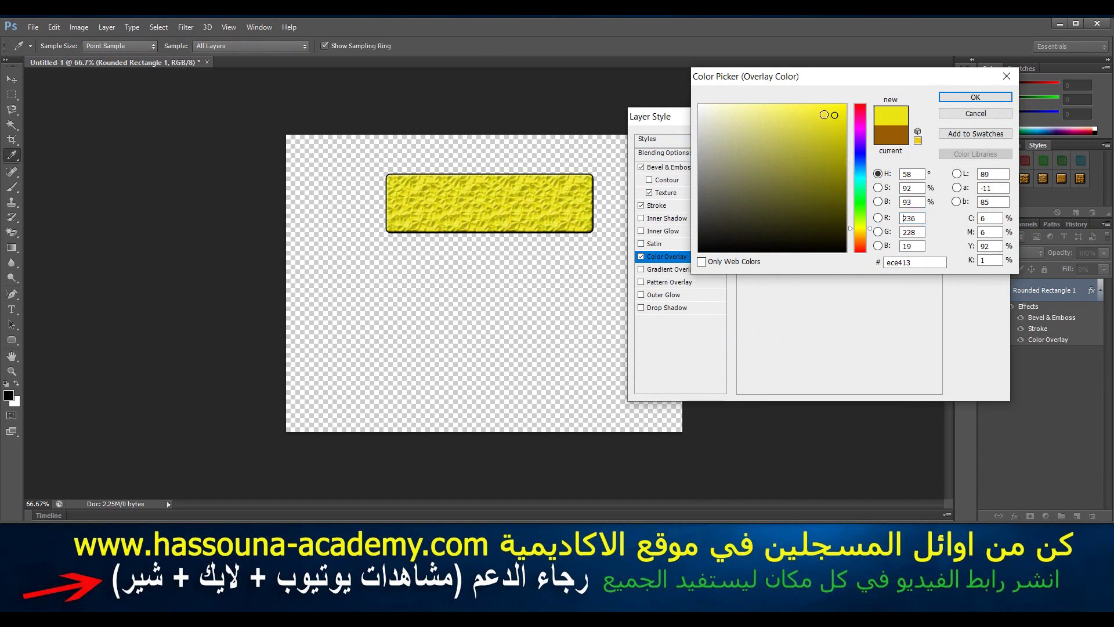
mouse_move(824, 115)
left_mouse_down()
mouse_move(823, 129)
mouse_move(816, 118)
left_mouse_up()
left_click(968, 97)
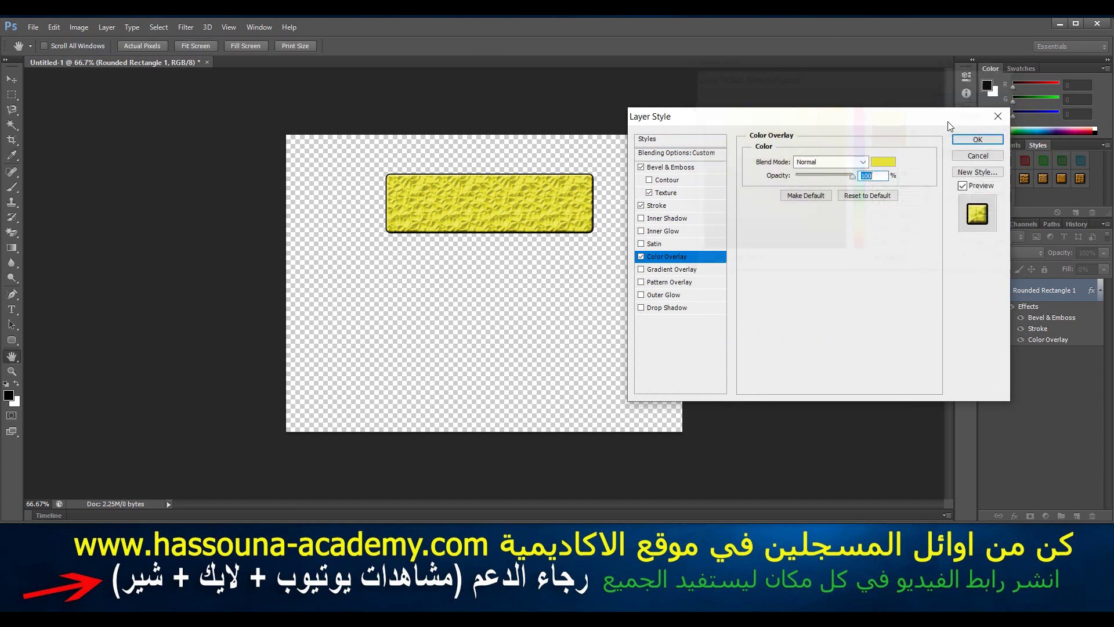
left_click(978, 139)
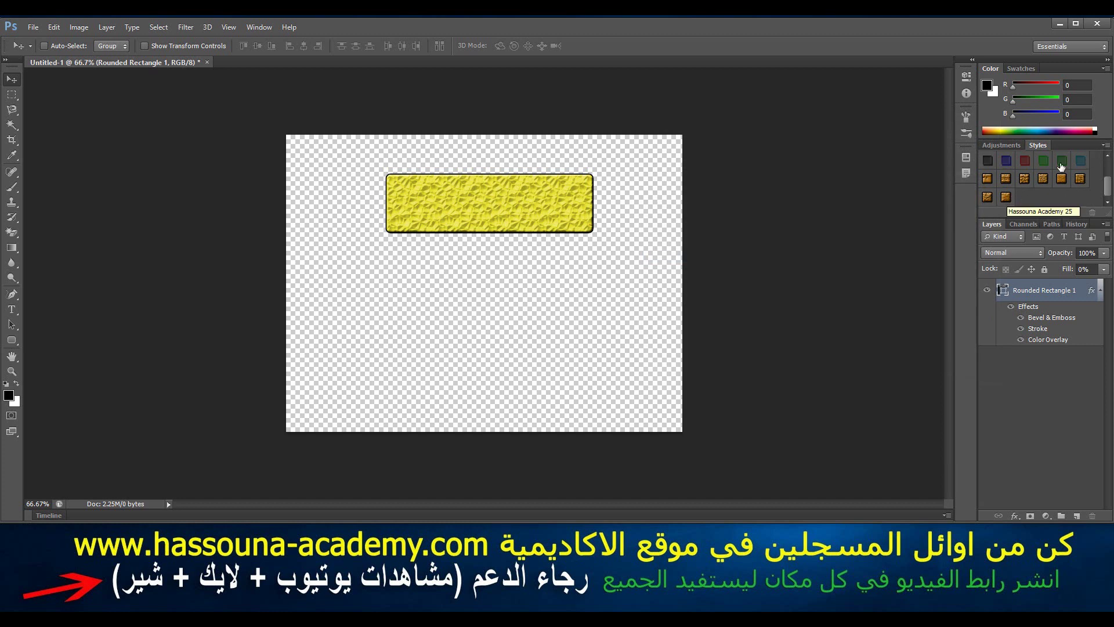
- Save the yellow button as a style preset named 'Hassouna Academy'
left_click(1106, 145)
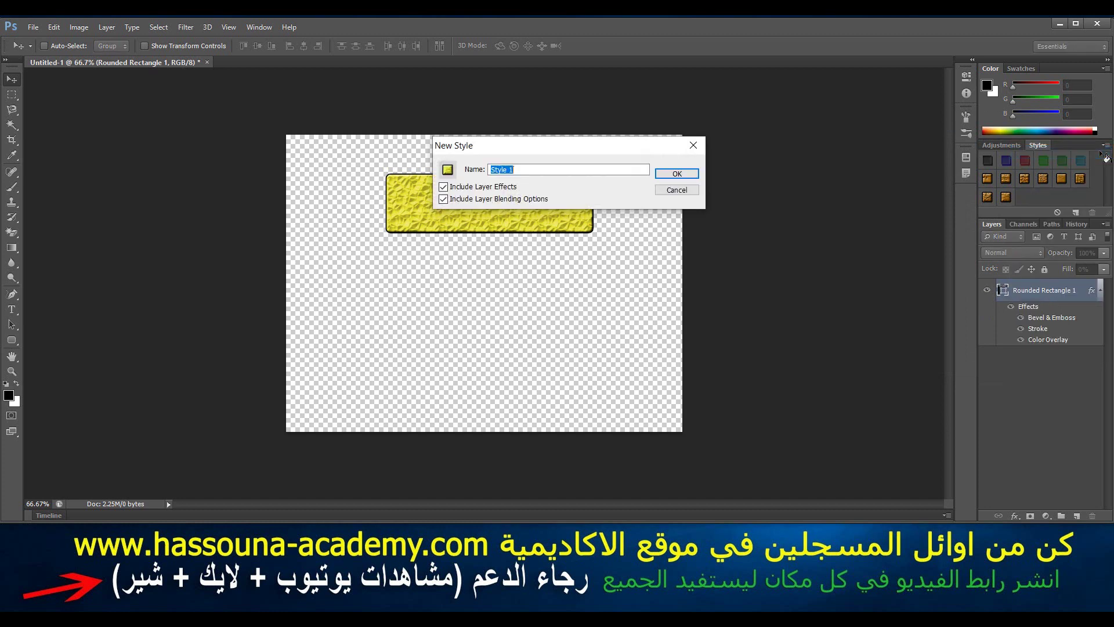
type("Hassouna Academy 26")
key("Return")
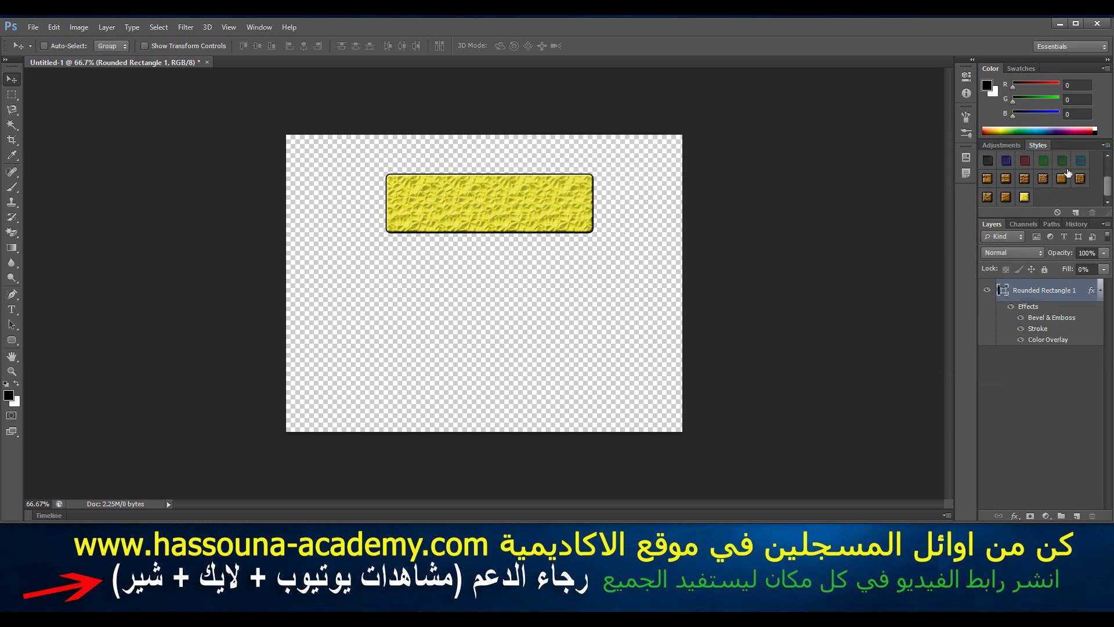
- Shift the Color Overlay colour to golden yellow (#e8bf2f)
double_click(1081, 286)
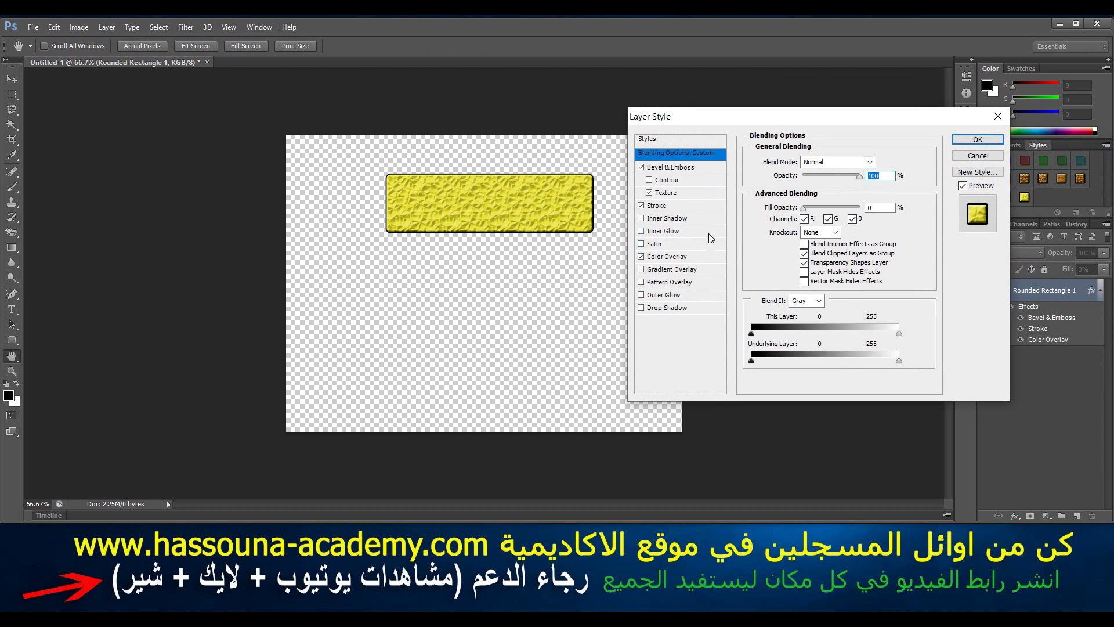
left_click(707, 256)
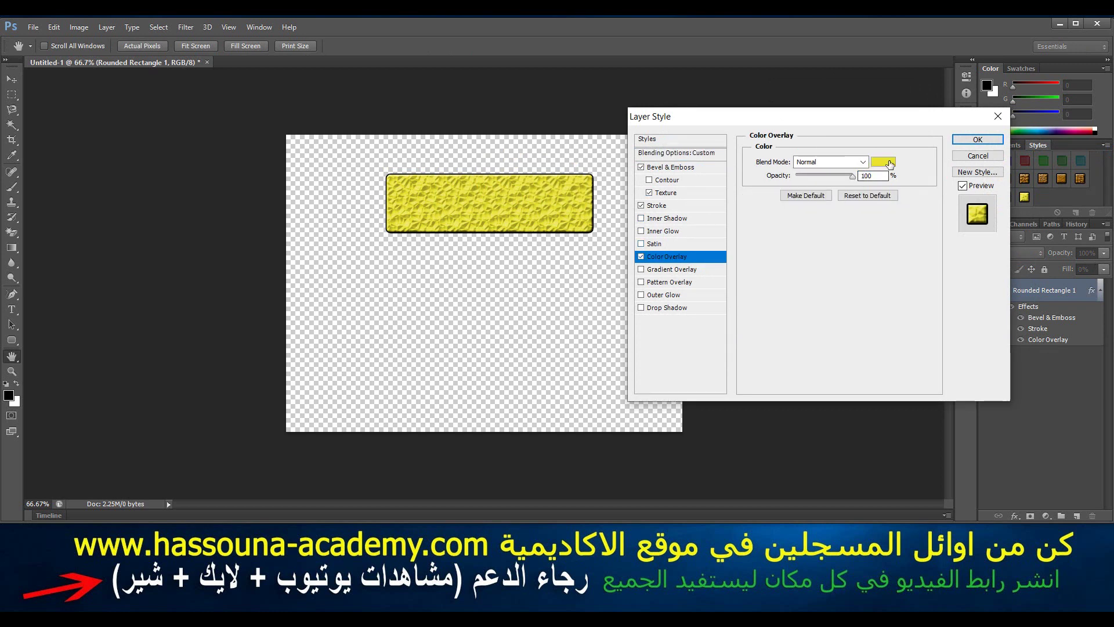
left_click(882, 167)
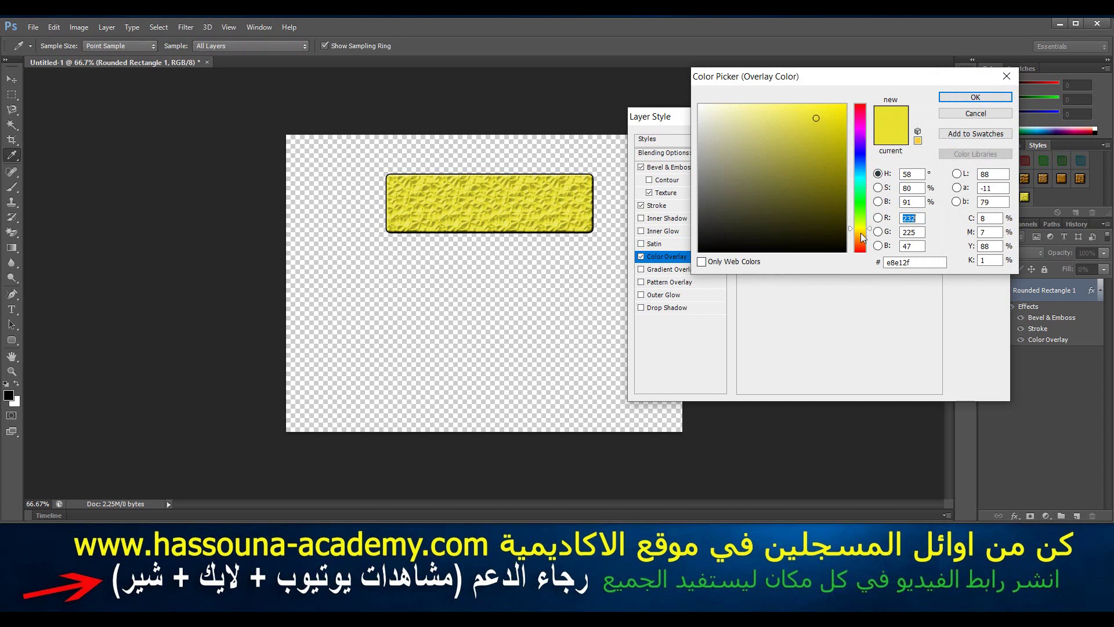
left_click(861, 233)
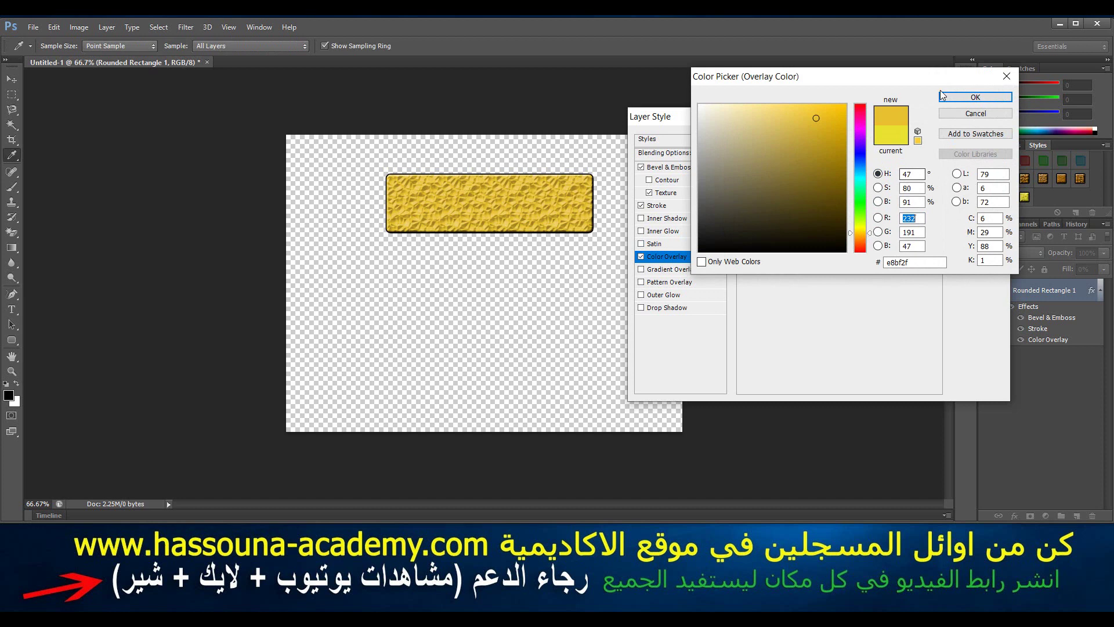
left_click(976, 97)
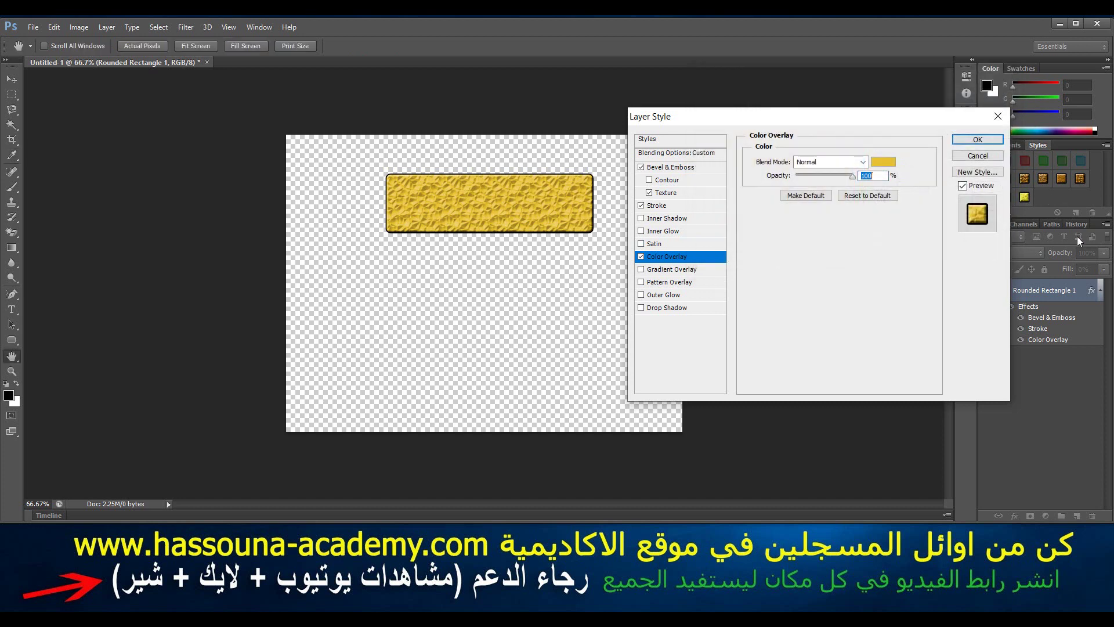
left_click(978, 140)
- Save the gold look as a style preset named 'Hassouna Academy 27'
left_click(1106, 146)
left_click(1106, 161)
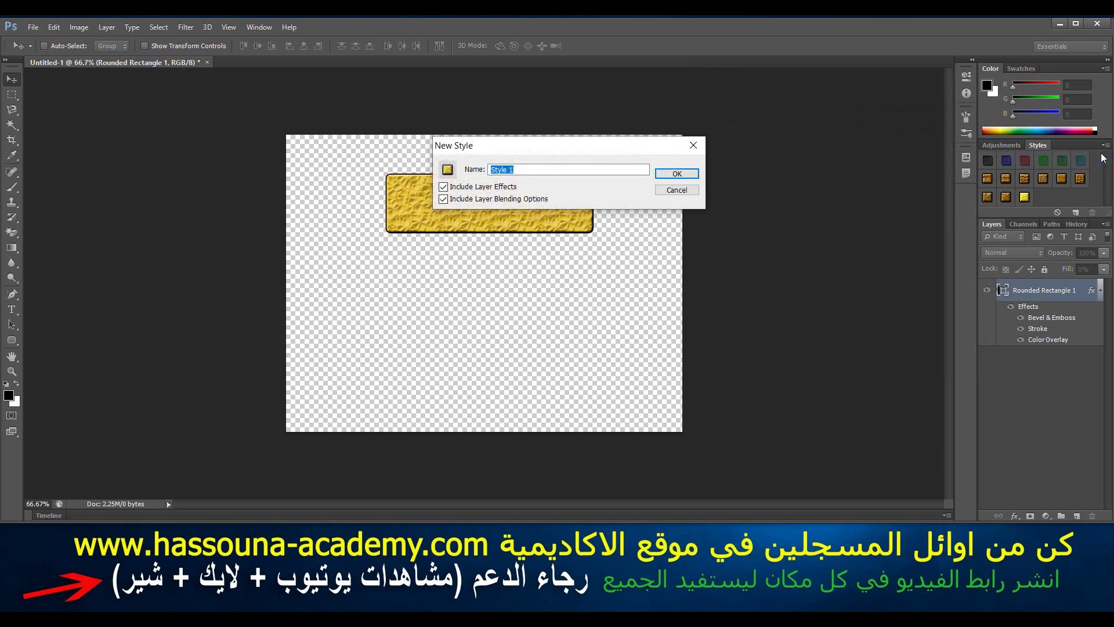
type("Hassouna Academy 27")
key("Return")
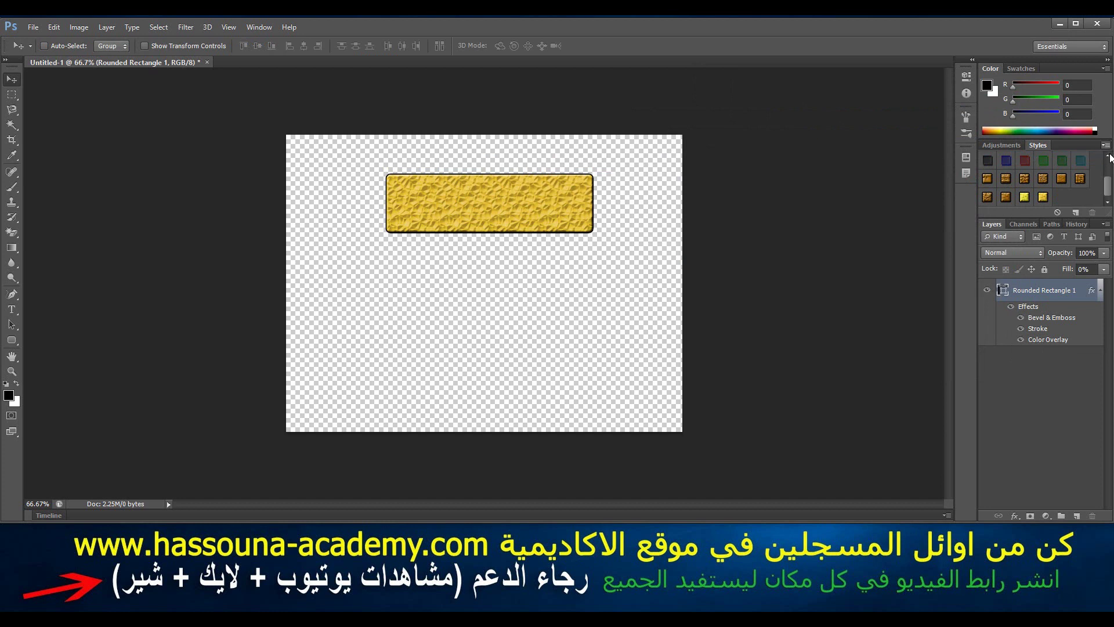
- Change the button's Color Overlay colour to orange
double_click(1079, 288)
double_click(1086, 292)
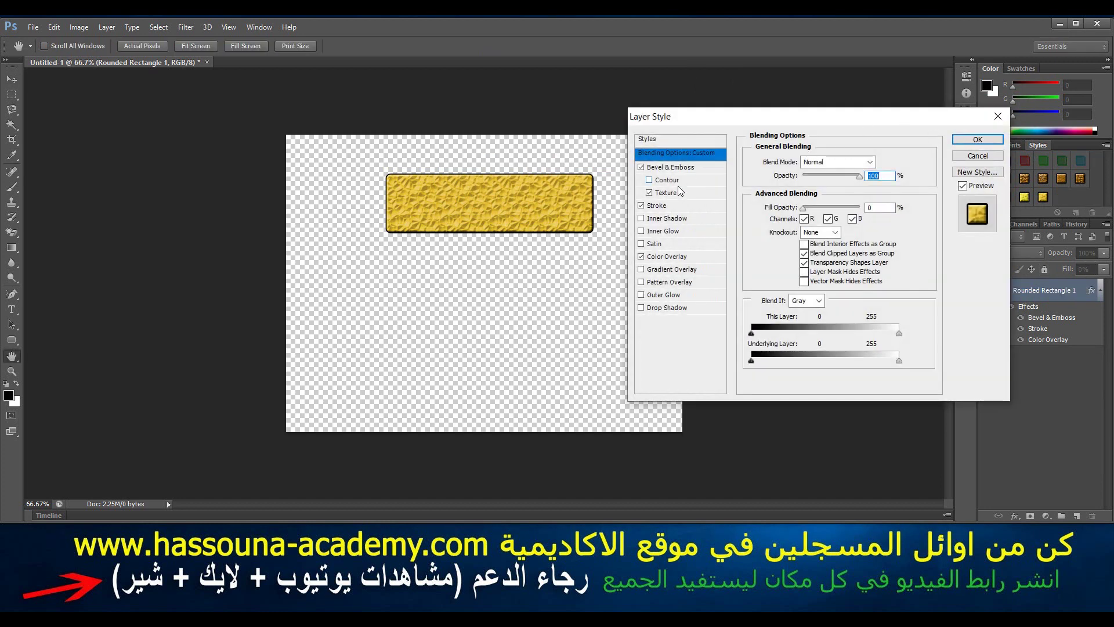
left_click(676, 257)
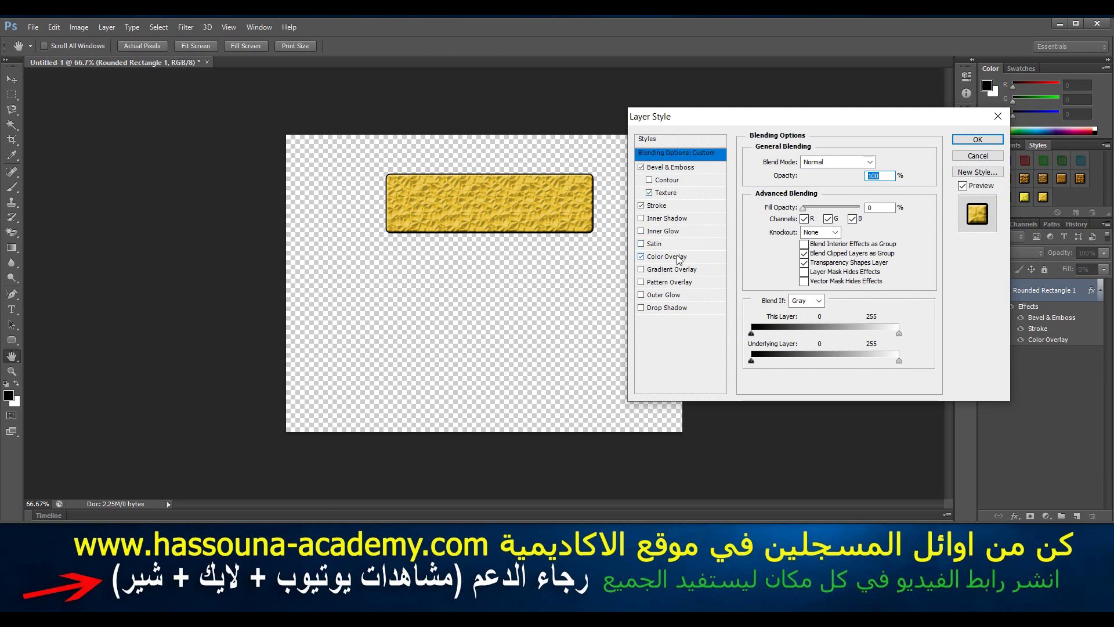
left_click(893, 164)
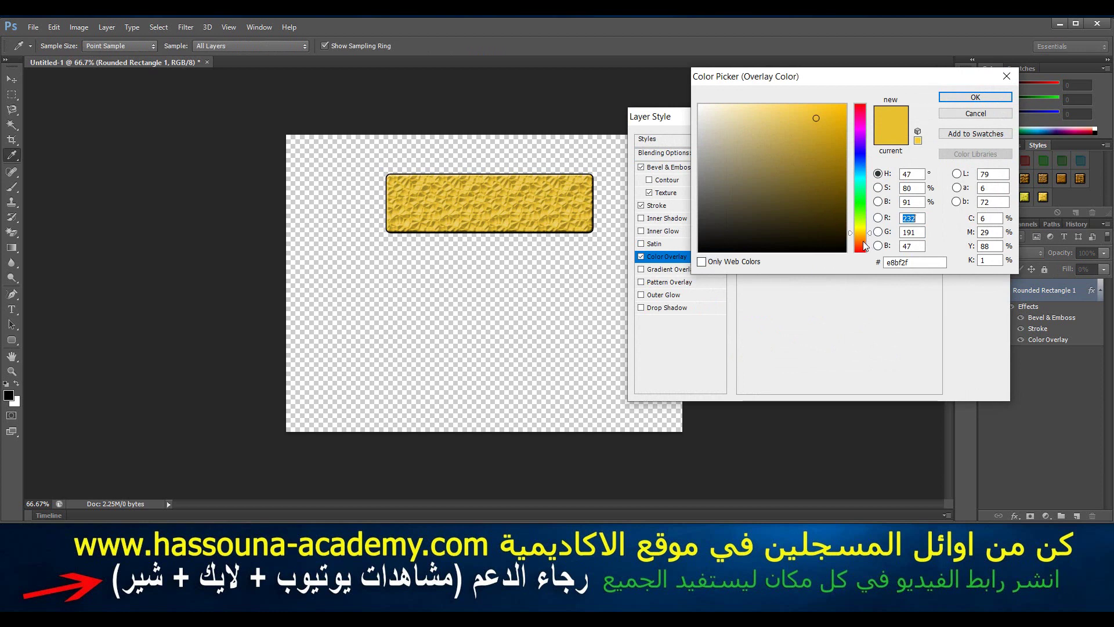
left_click(862, 242)
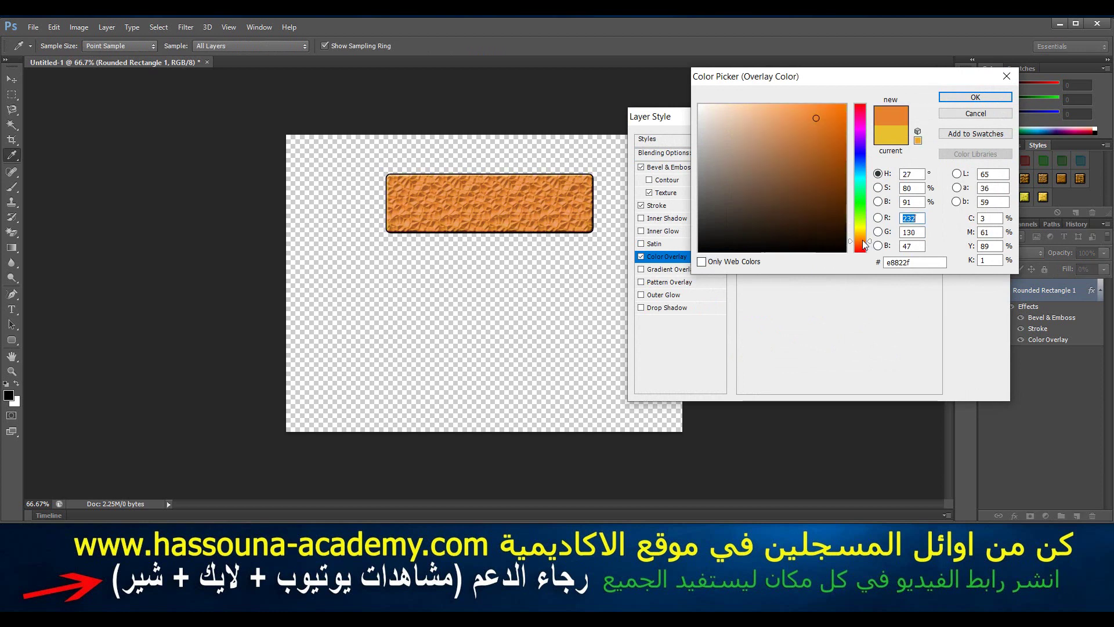
left_click(966, 97)
left_click(974, 139)
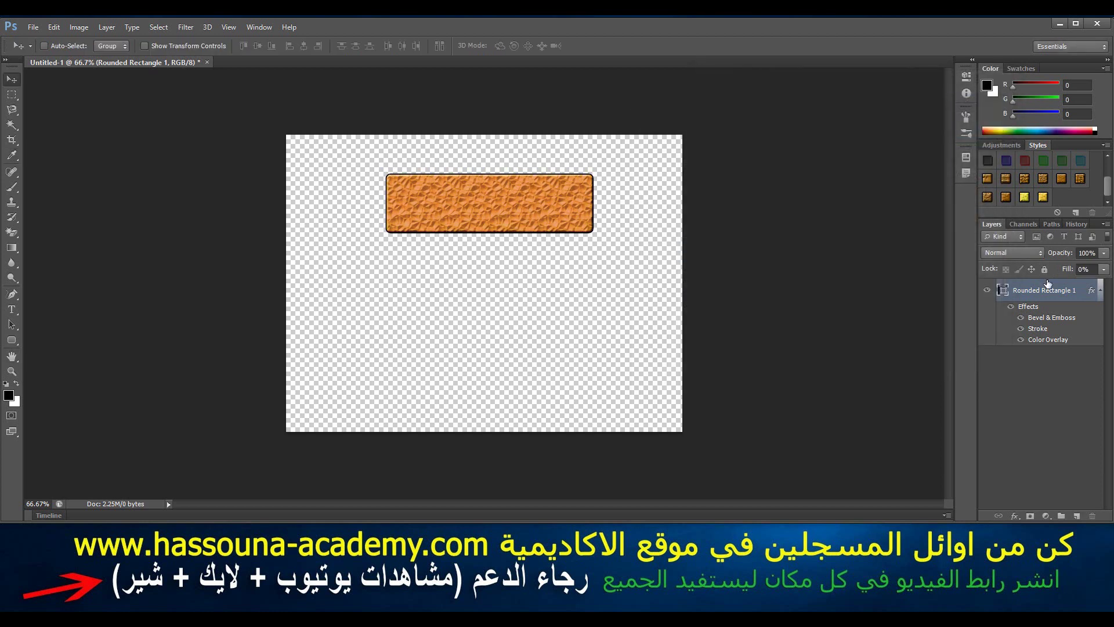
- Save the orange look as a style preset named 'Hassouna Academy'
left_click(1100, 163)
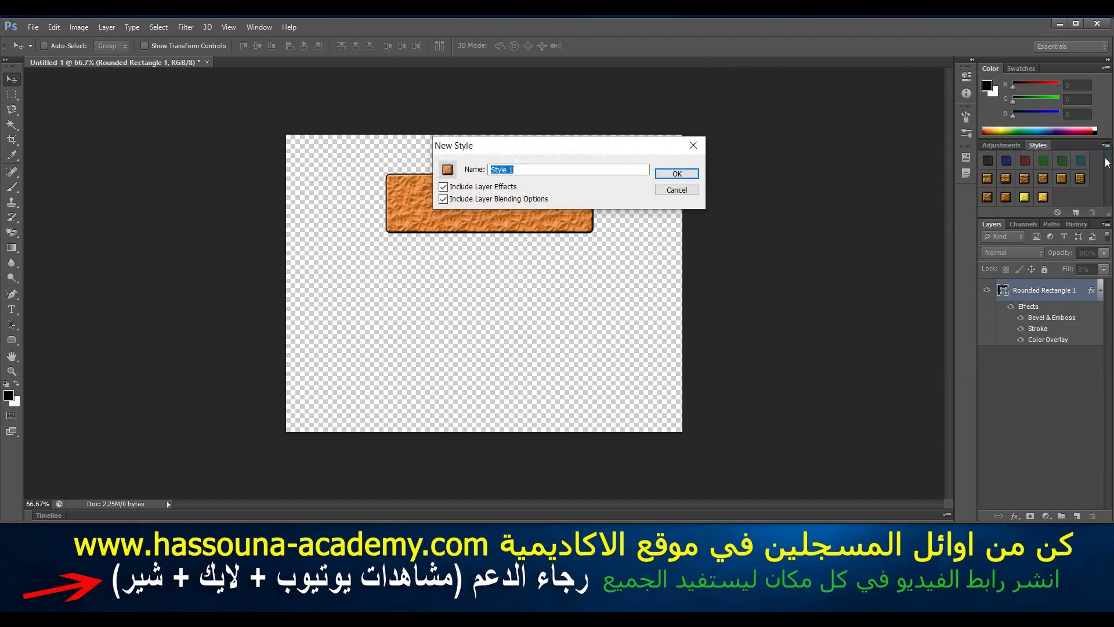
type("Hassouna Academy 28")
key("Return")
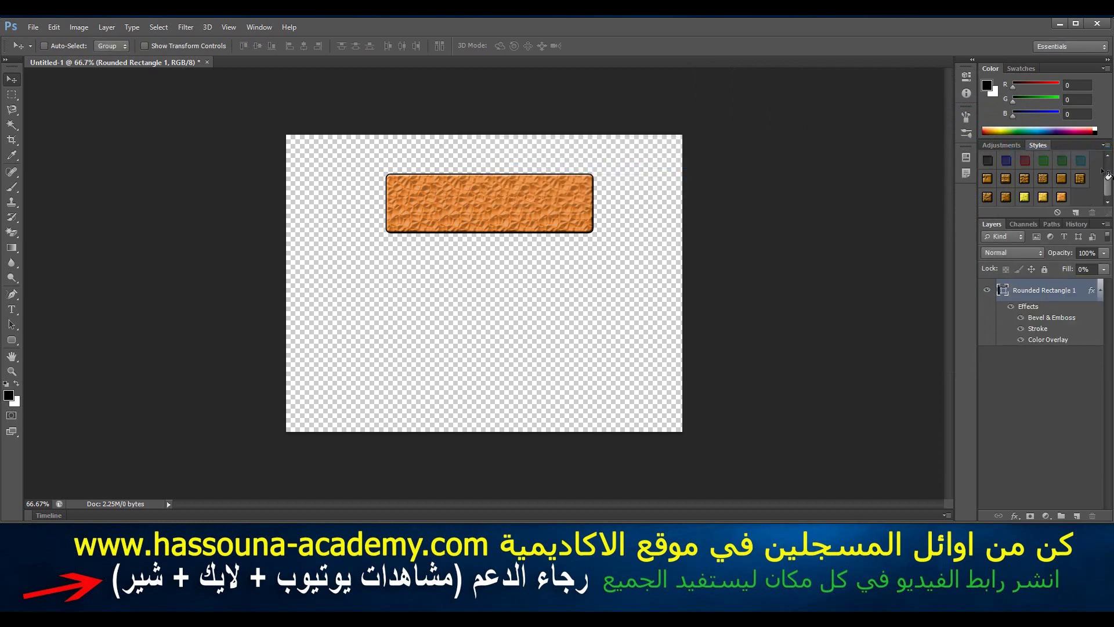
- Restore the brown textured look by applying its saved style preset
double_click(1084, 295)
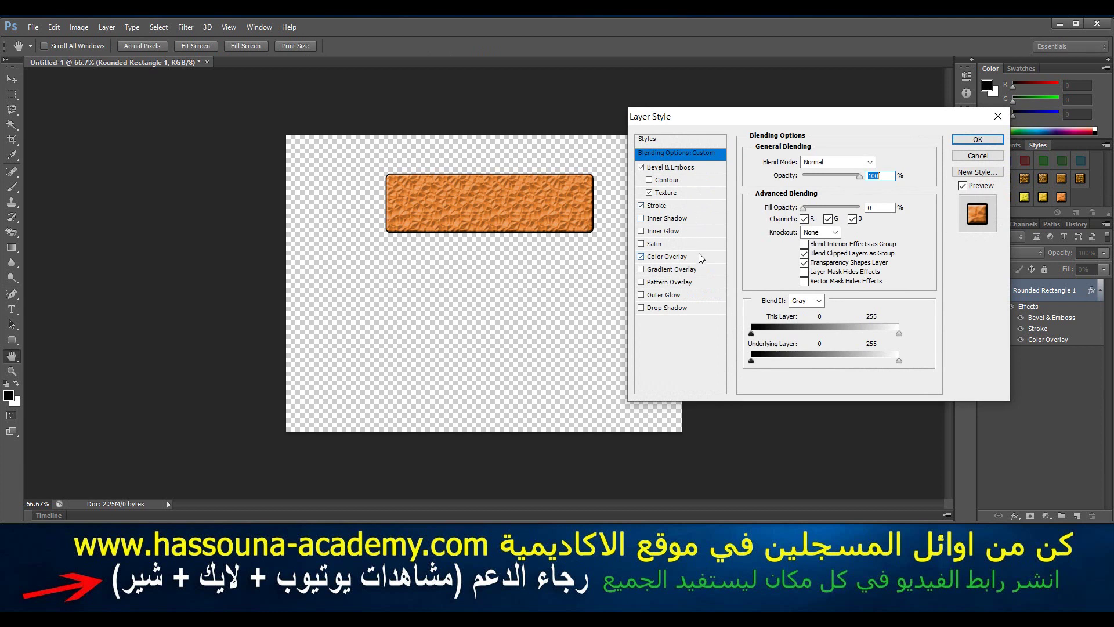
left_click(998, 116)
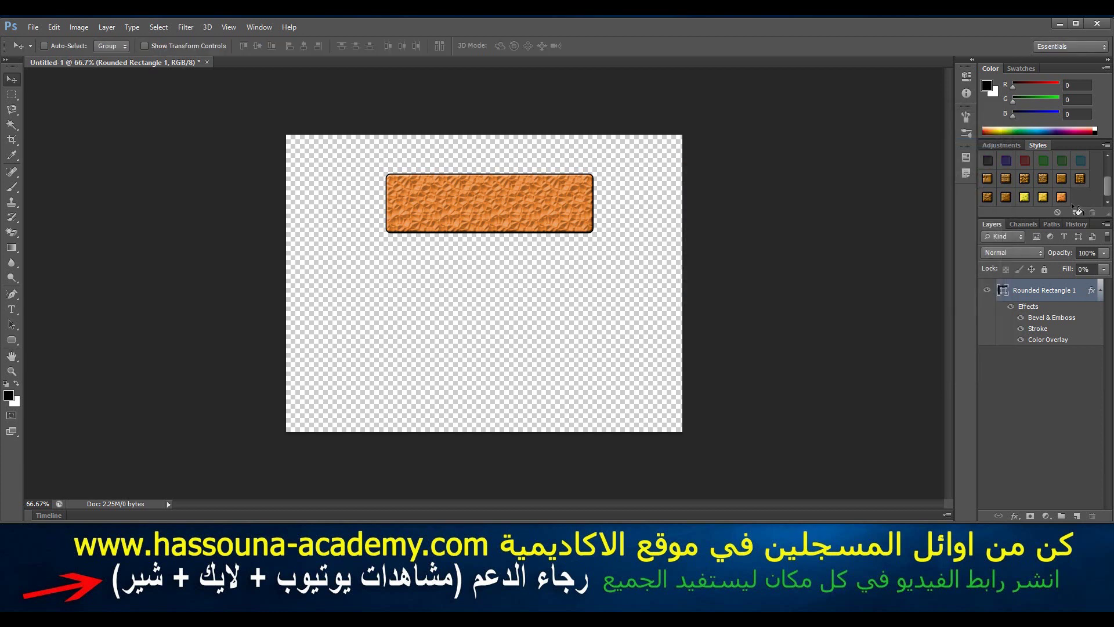
left_click(1007, 198)
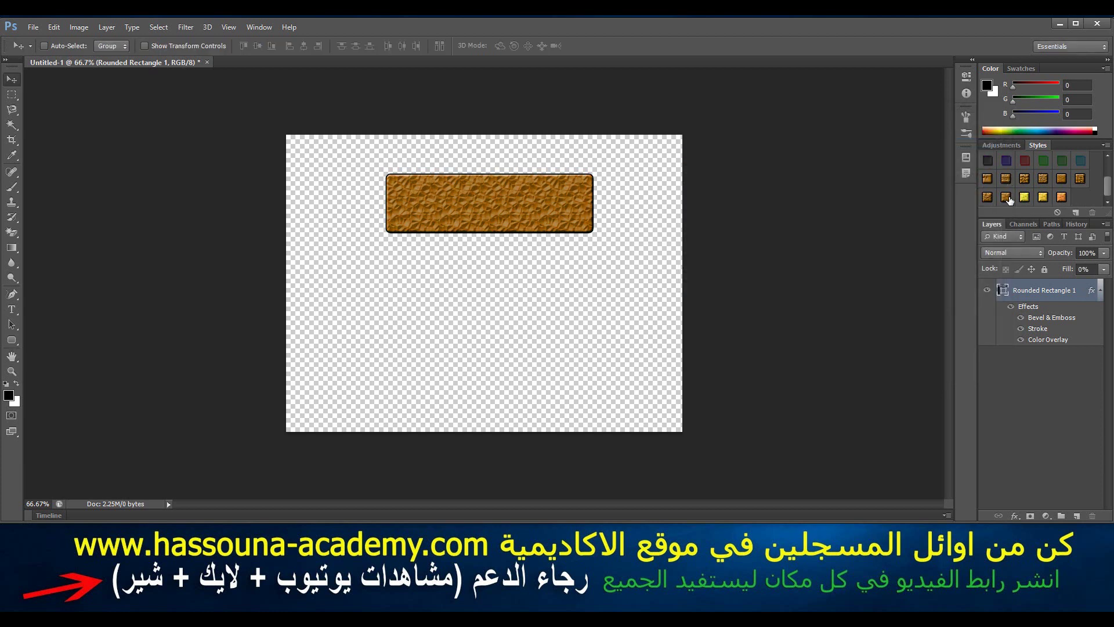
- Try diagonal-stripe patterns as the bevel texture
double_click(1082, 293)
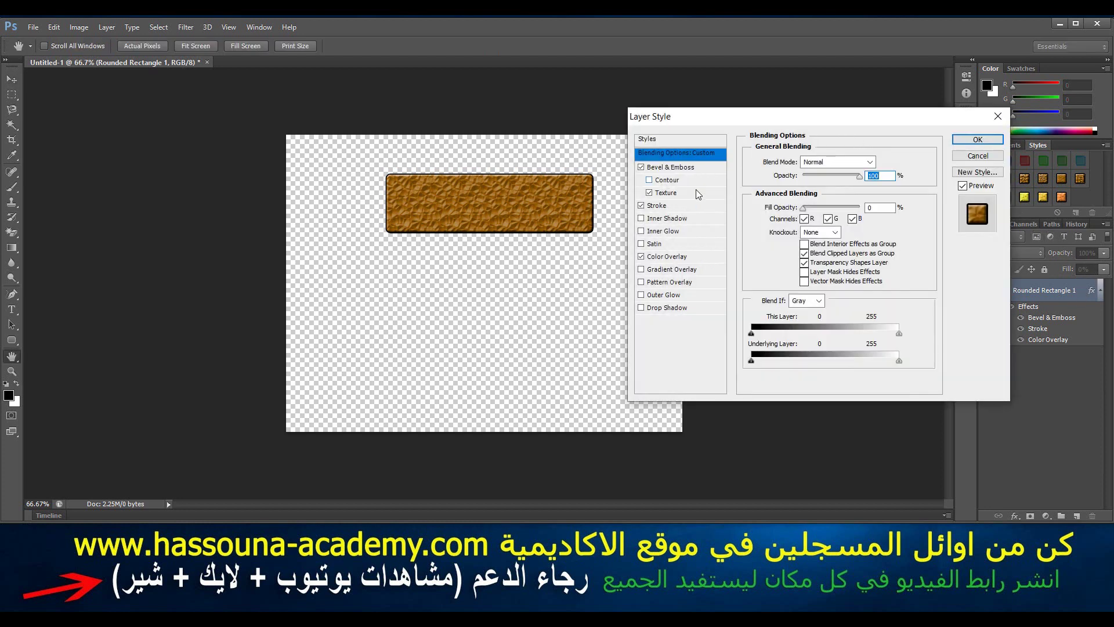
left_click(695, 193)
left_click(814, 175)
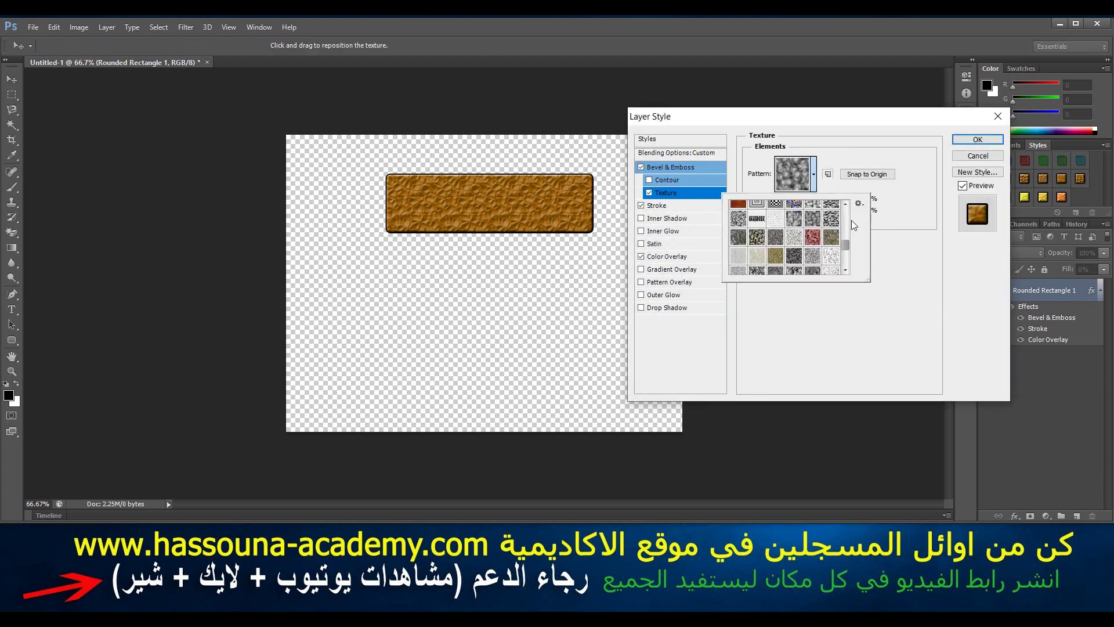
scroll(831, 250, "down", 3)
scroll(828, 251, "down", 2)
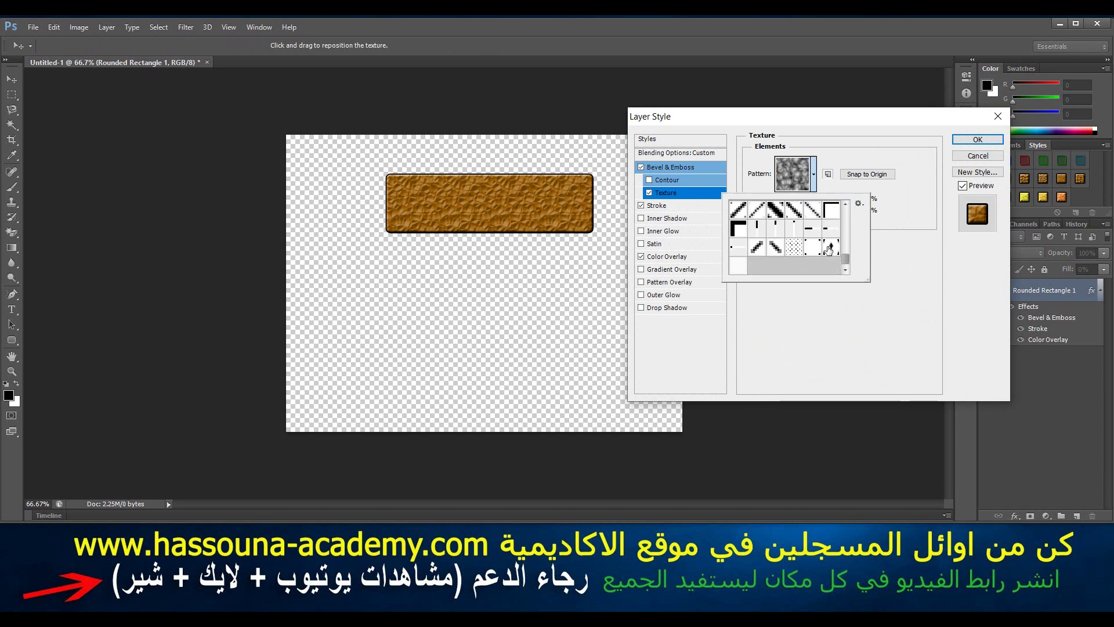
scroll(829, 251, "up", 3)
scroll(829, 252, "down", 1)
scroll(829, 253, "down", 1)
scroll(829, 253, "down", 1)
left_click(764, 251)
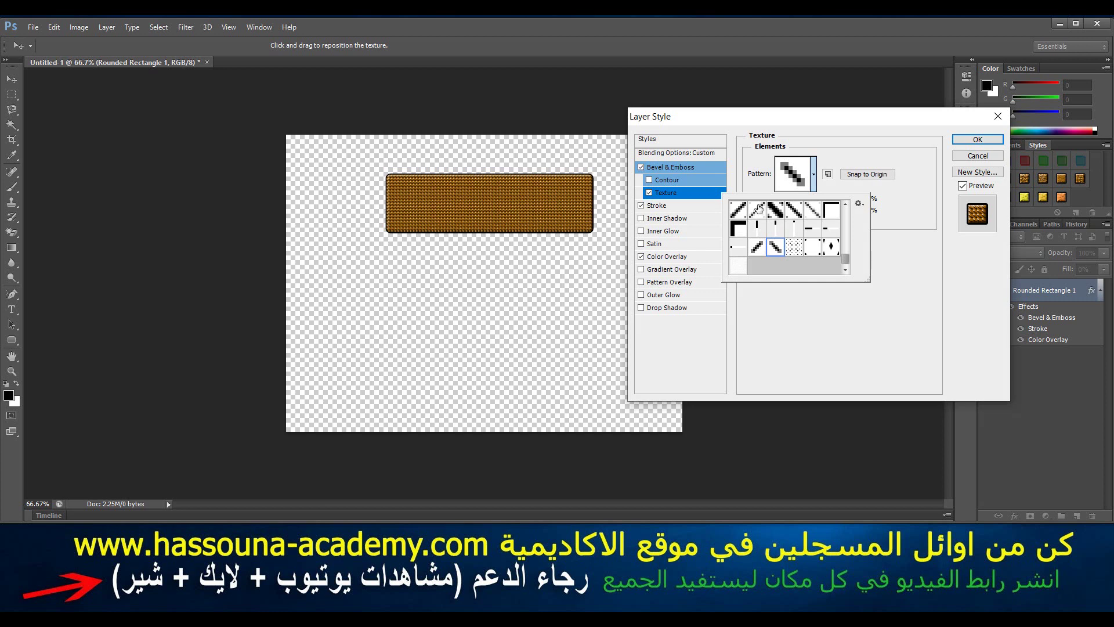
left_click(737, 208)
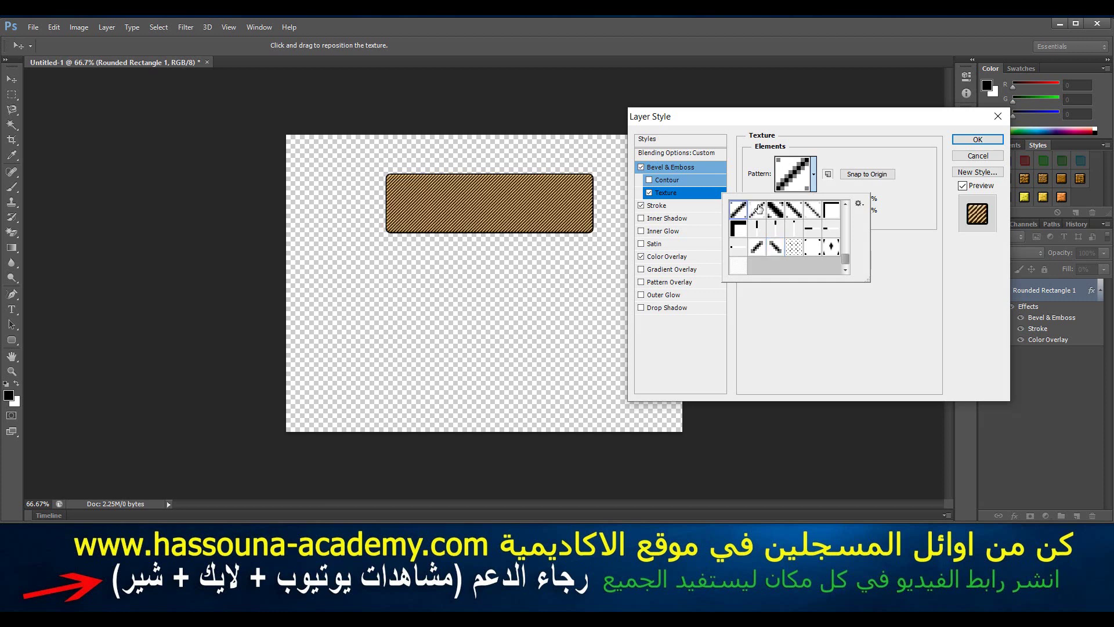
left_click(776, 210)
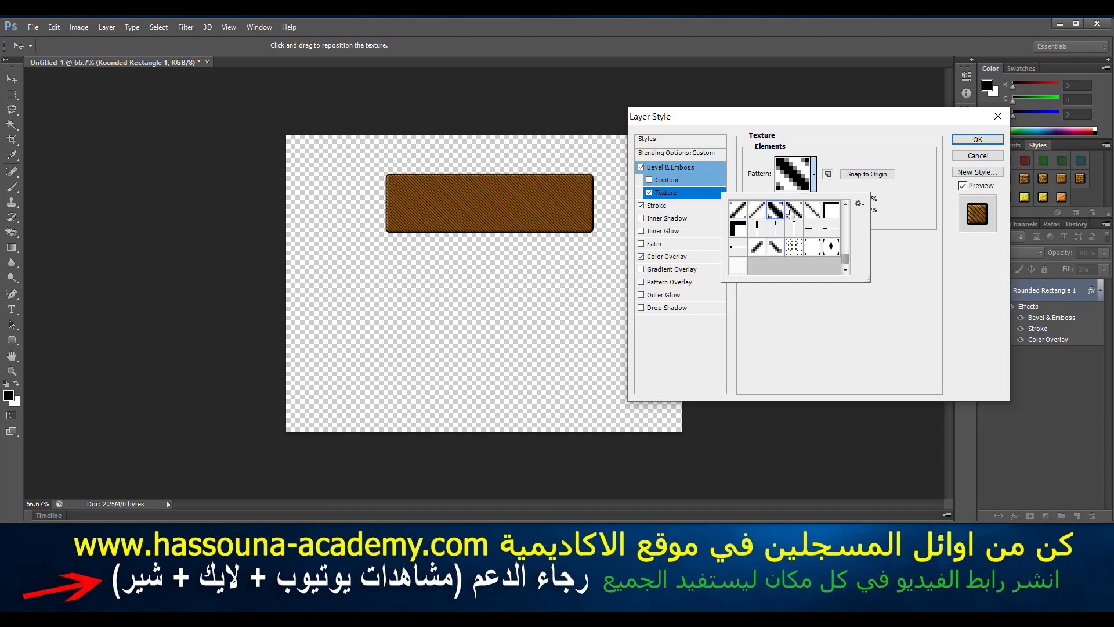
- Switch the bevel texture to basket-weave and make it much finer
scroll(792, 216, "up", 1)
scroll(795, 219, "up", 2)
scroll(798, 222, "up", 2)
scroll(801, 225, "up", 2)
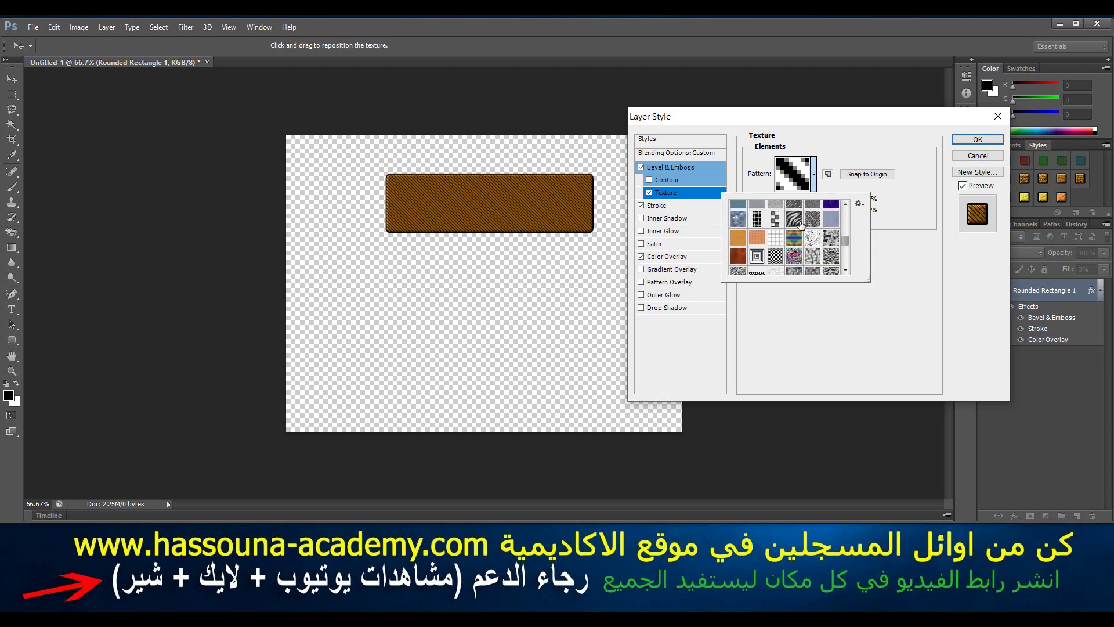
left_click(758, 220)
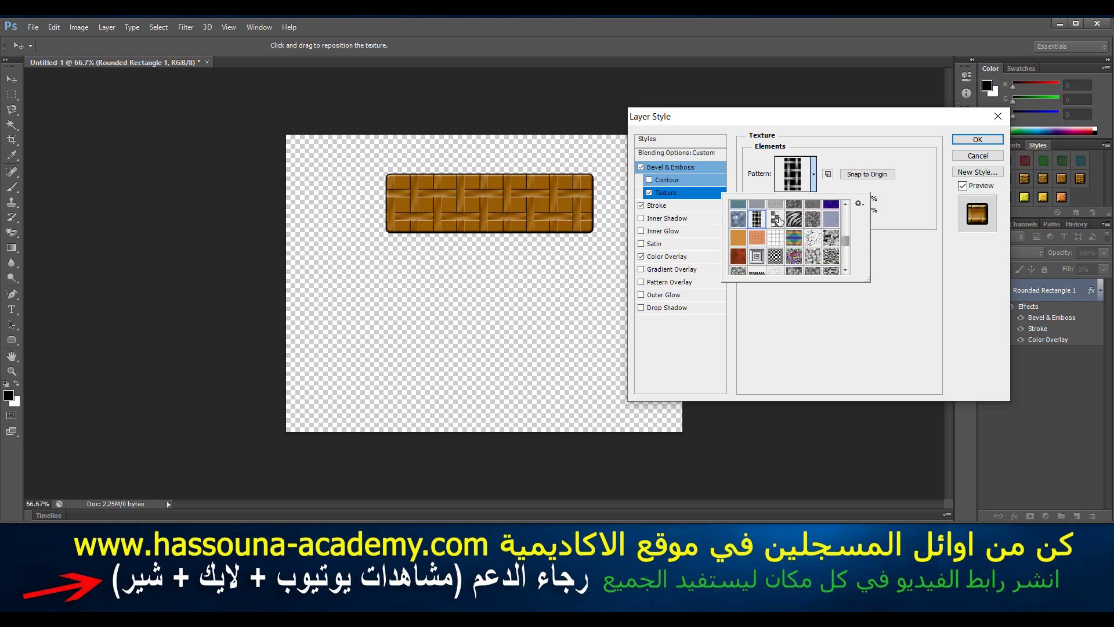
left_click(777, 219)
left_click(774, 260)
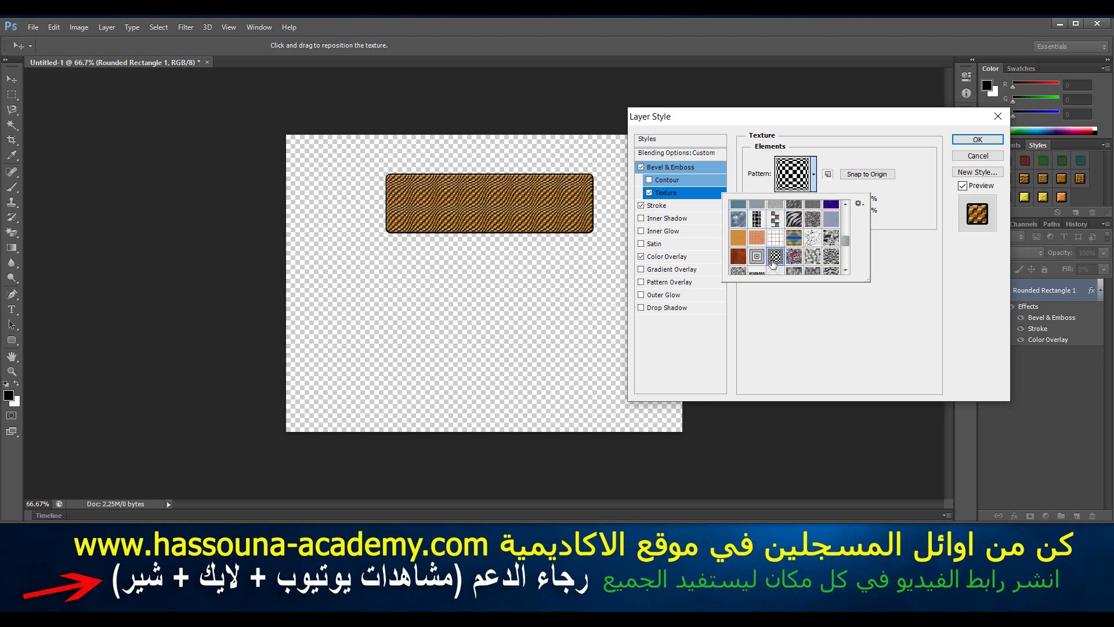
left_click(758, 219)
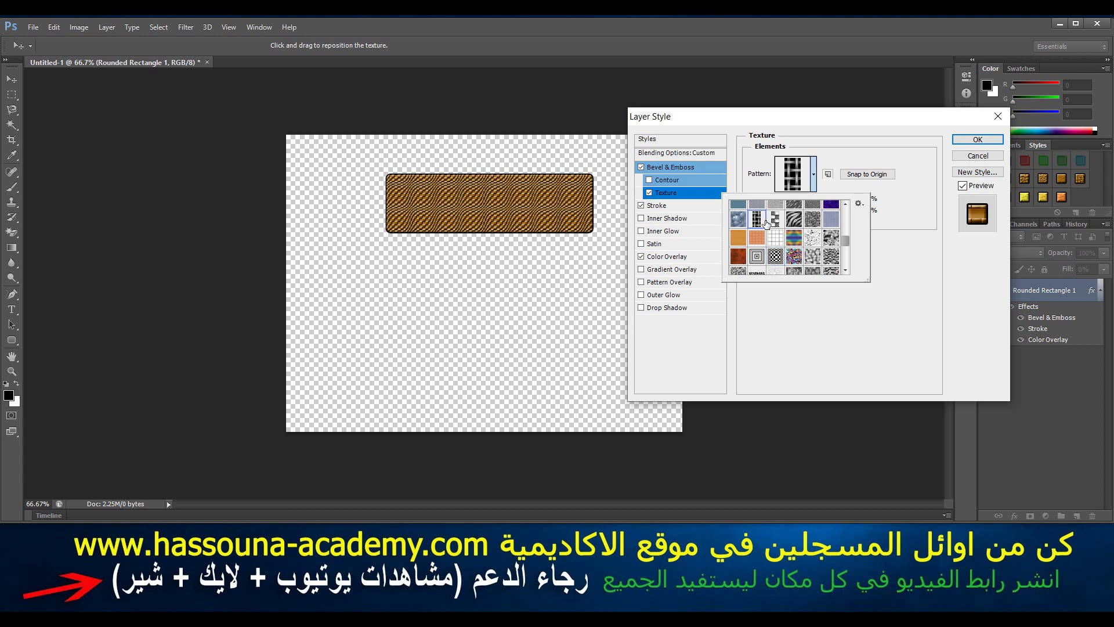
left_click(927, 255)
left_click(807, 201)
mouse_move(806, 205)
left_mouse_down()
mouse_move(783, 204)
mouse_move(809, 204)
left_mouse_up()
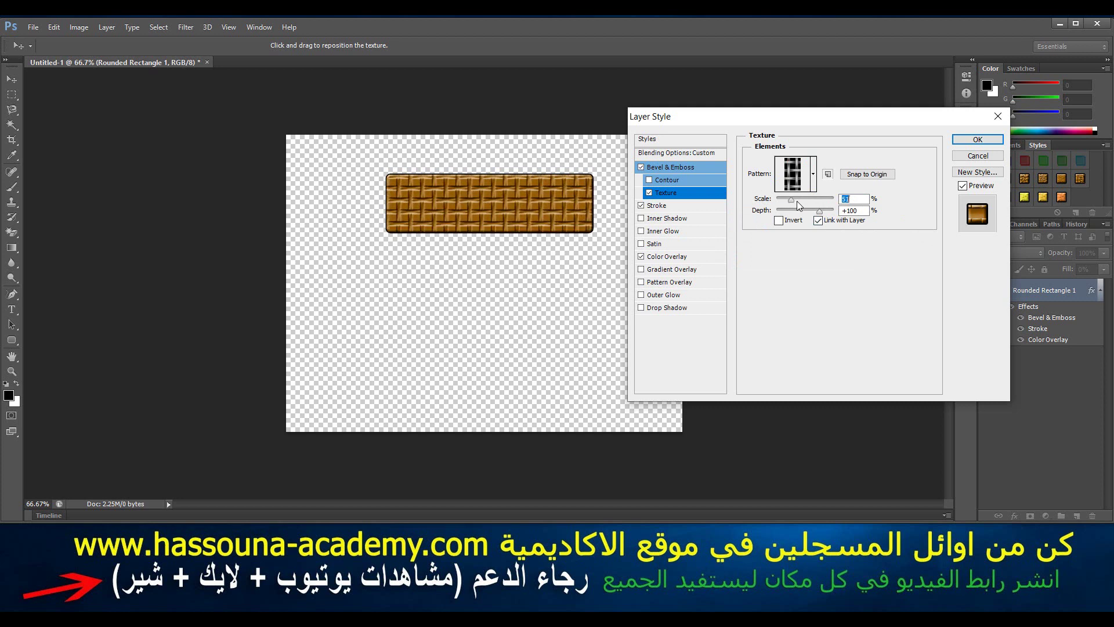
- Replace the texture with the wavy wood-grain pattern, adjust its scale, and apply
left_click(814, 174)
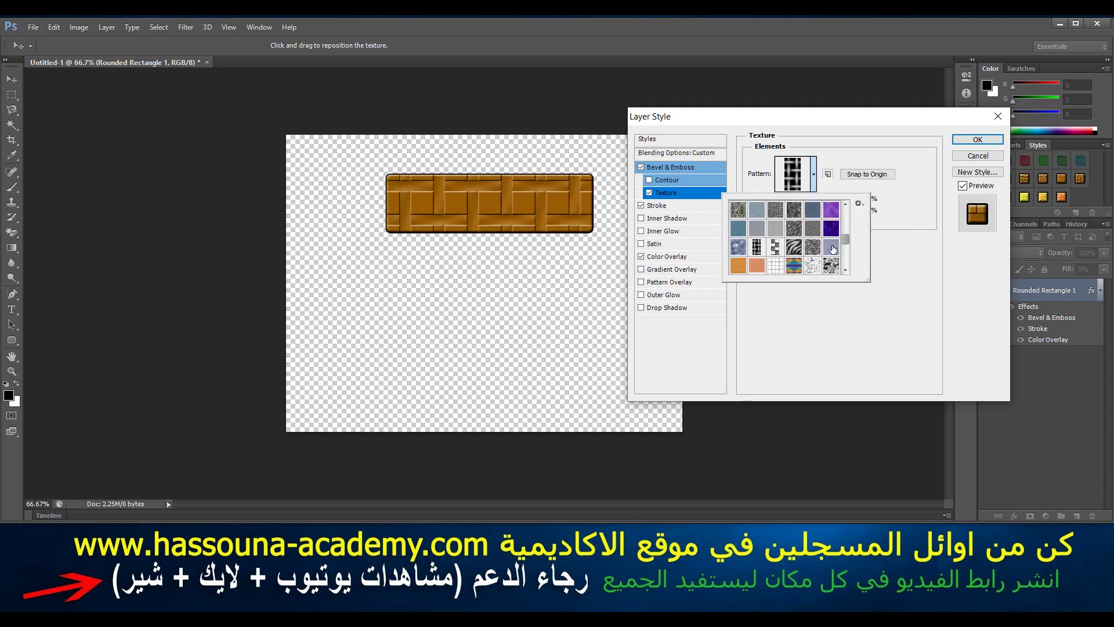
left_click(830, 247)
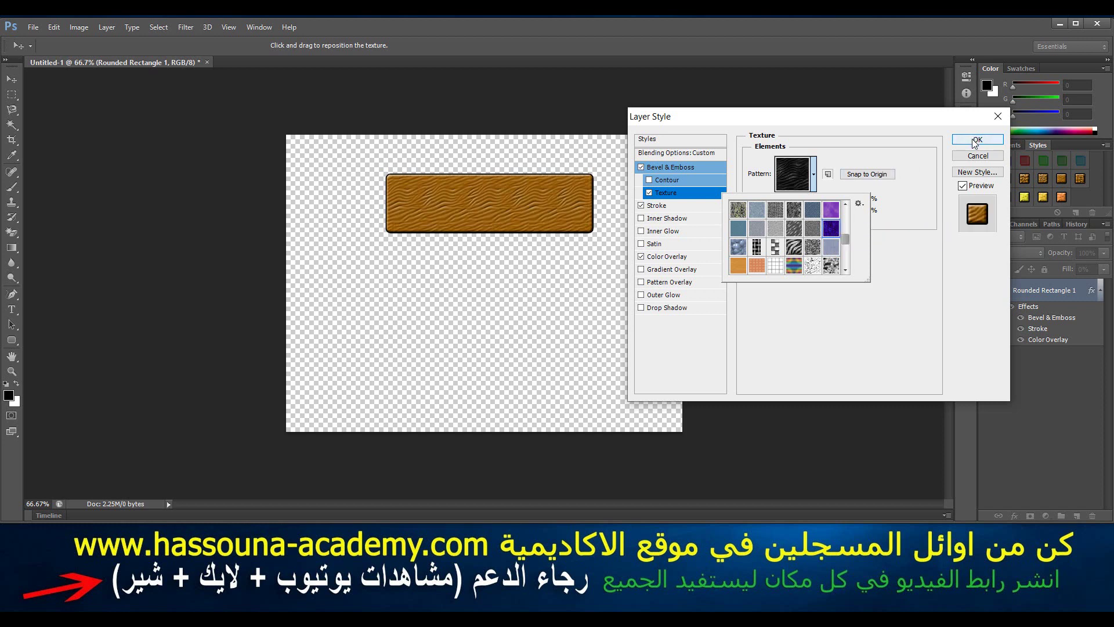
left_click(897, 264)
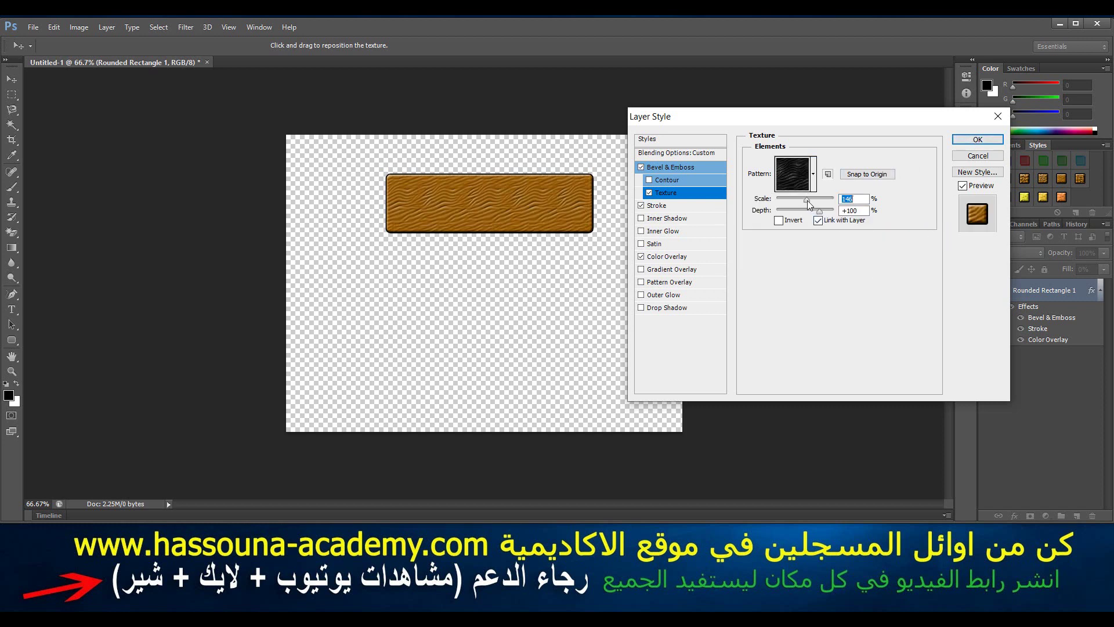
left_click_drag(807, 201, 808, 206)
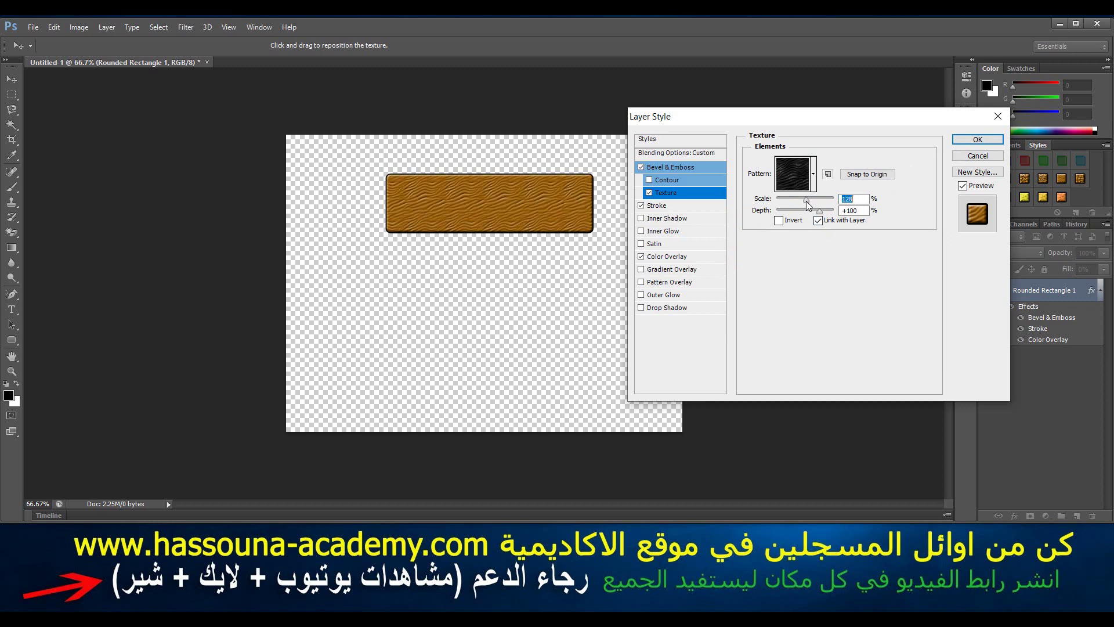
left_click(961, 143)
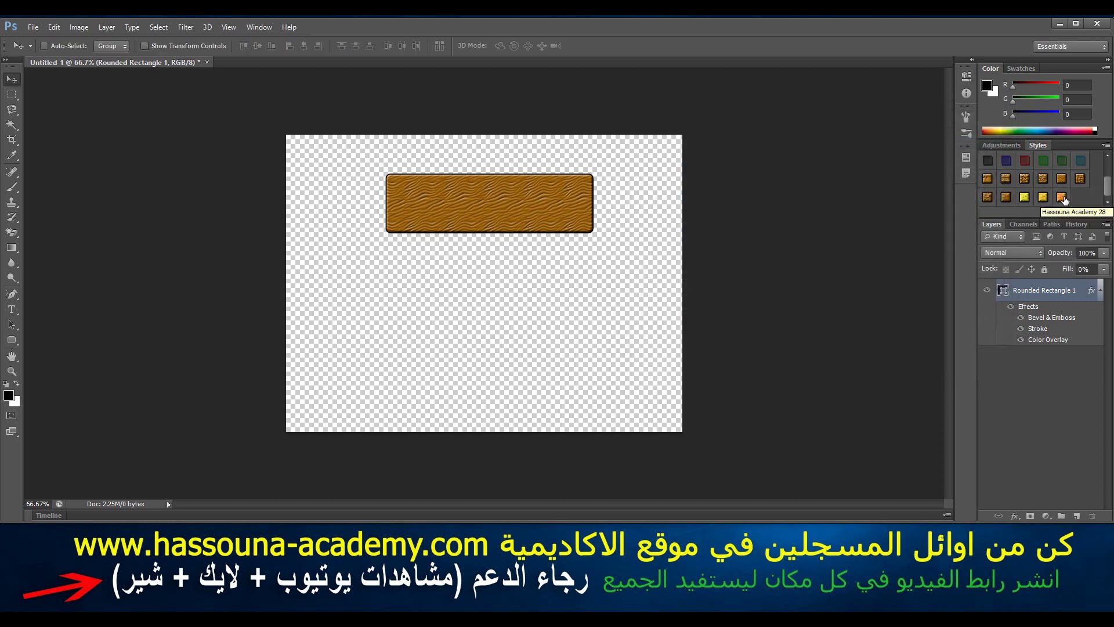
- Save the wood-grain button as a style preset named 'Hassouna Academy'
left_click(1106, 145)
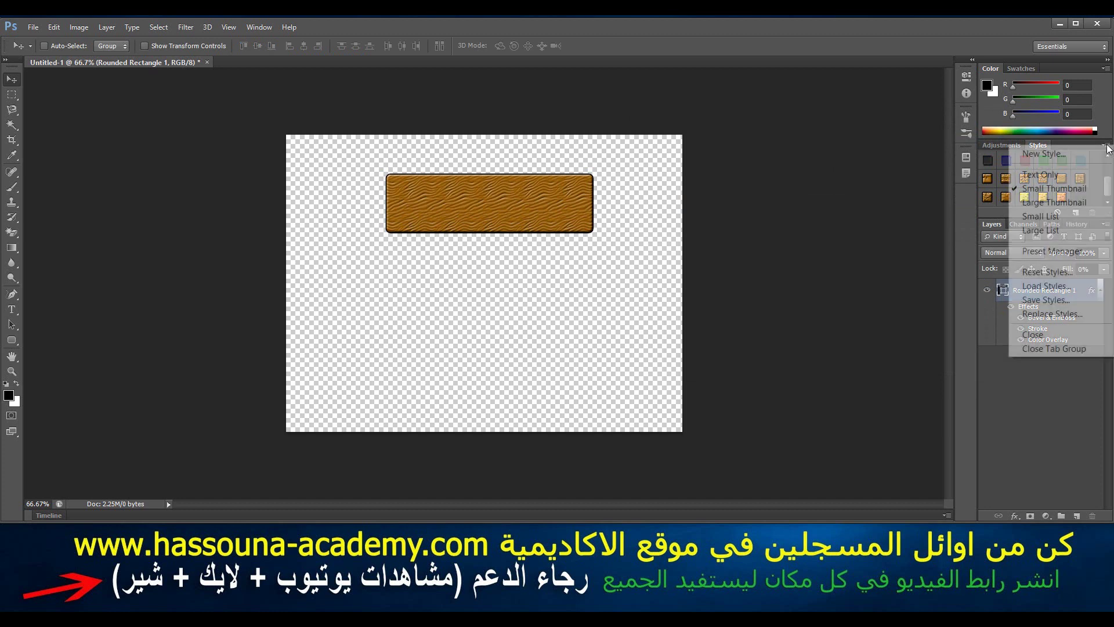
left_click(1073, 152)
type("Hassouna Academy 29")
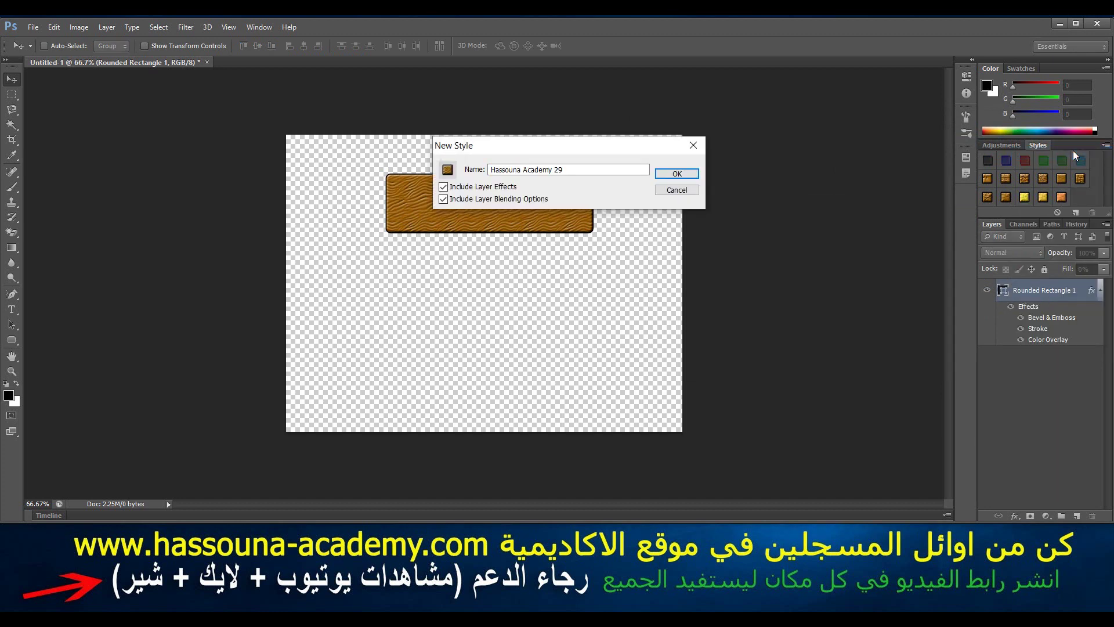
key("Return")
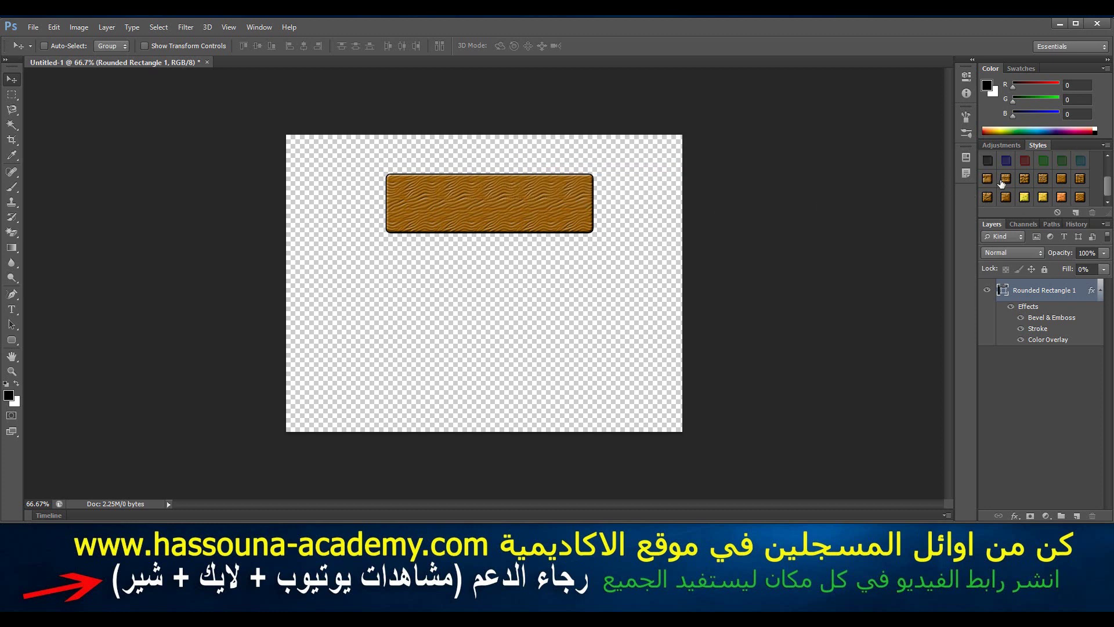
- Preview several wood and glow style presets, ending with the blue glowing outline
left_click(1004, 183)
left_click(1036, 181)
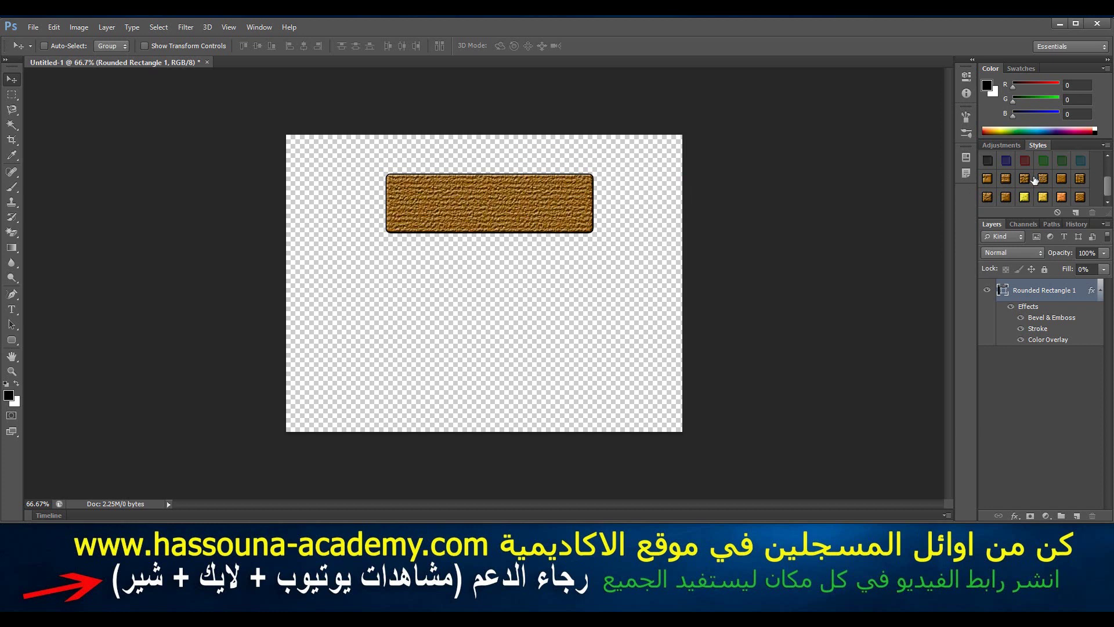
left_click(1053, 181)
left_click(1063, 198)
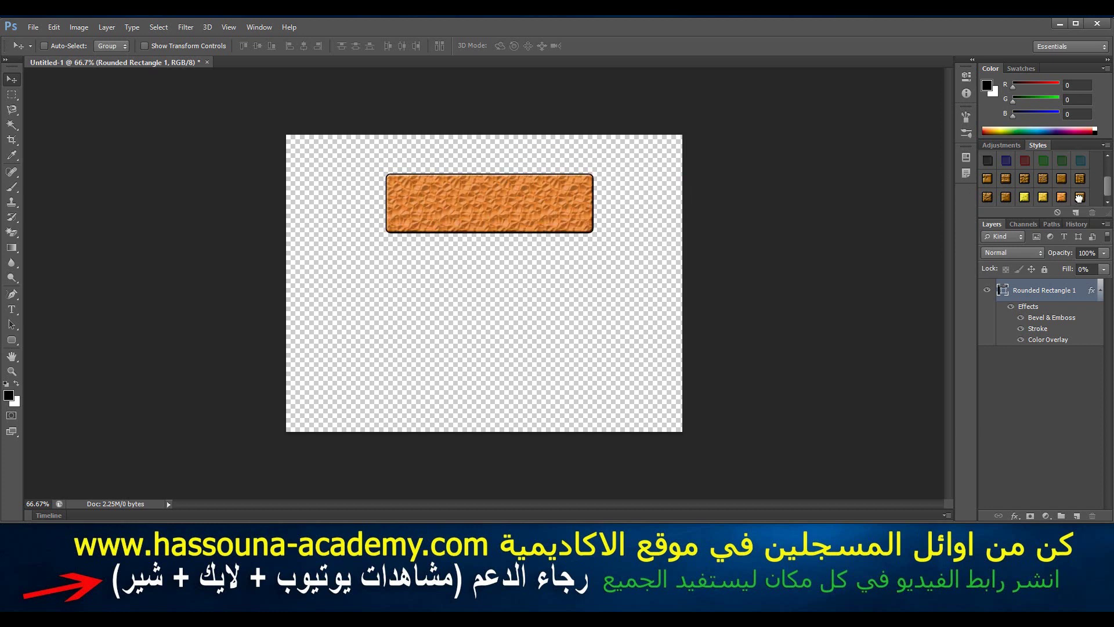
scroll(1083, 197, "up", 2)
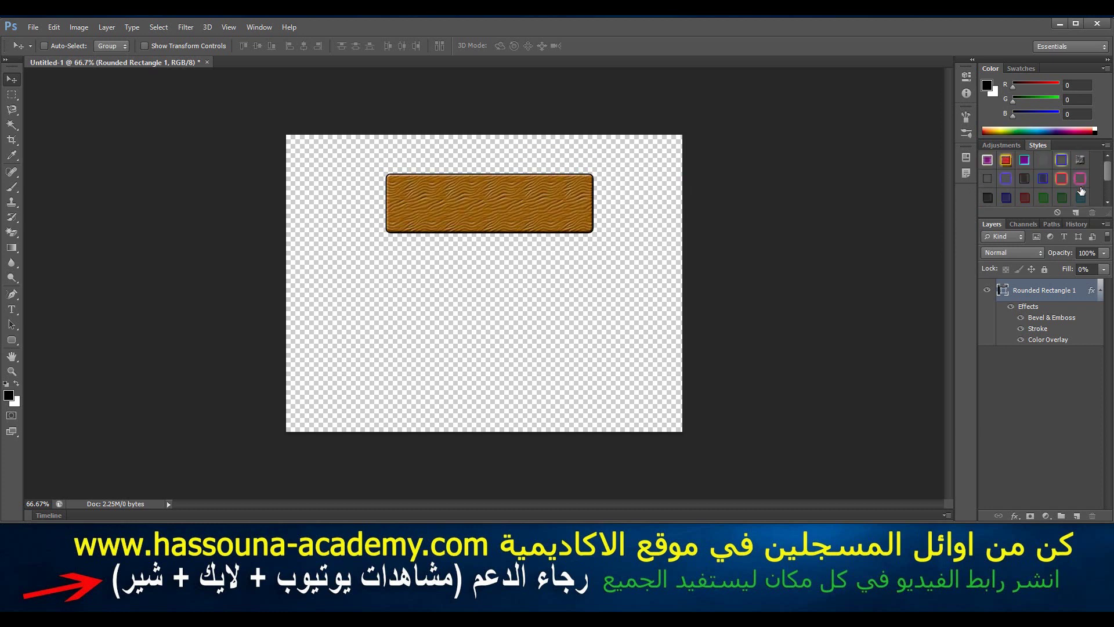
left_click(1080, 198)
left_click(1061, 179)
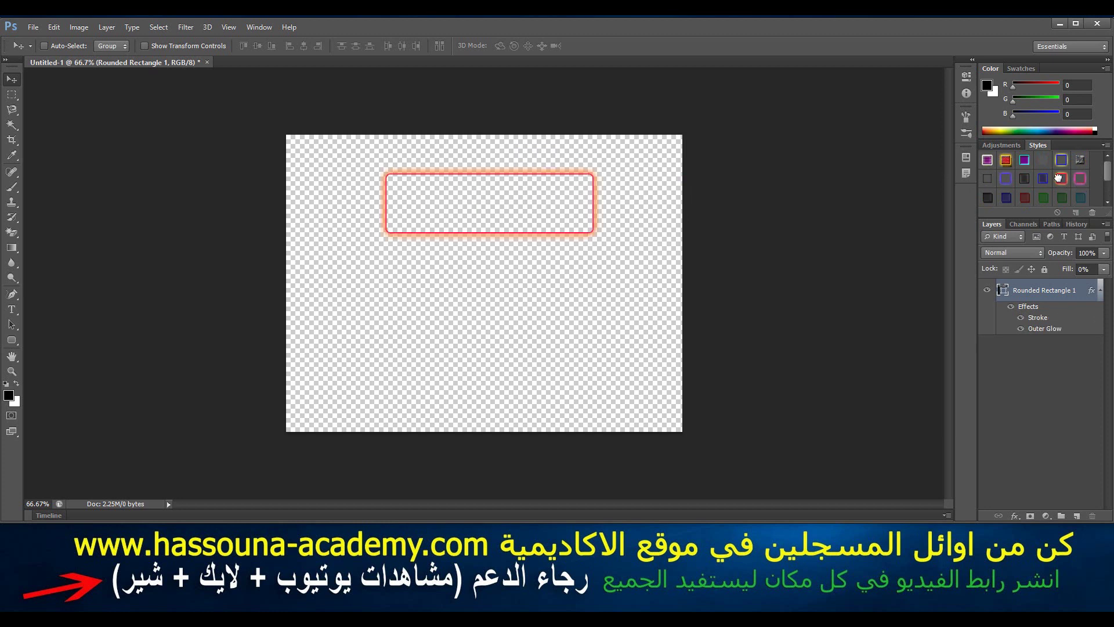
left_click(1043, 182)
left_click(1006, 180)
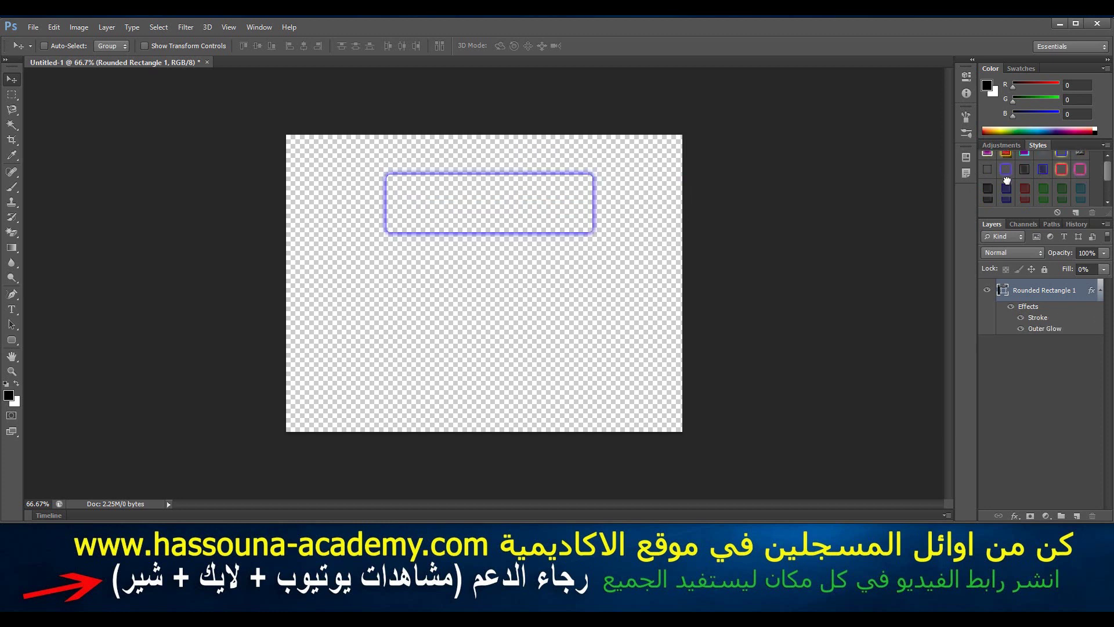
scroll(1012, 184, "down", 2)
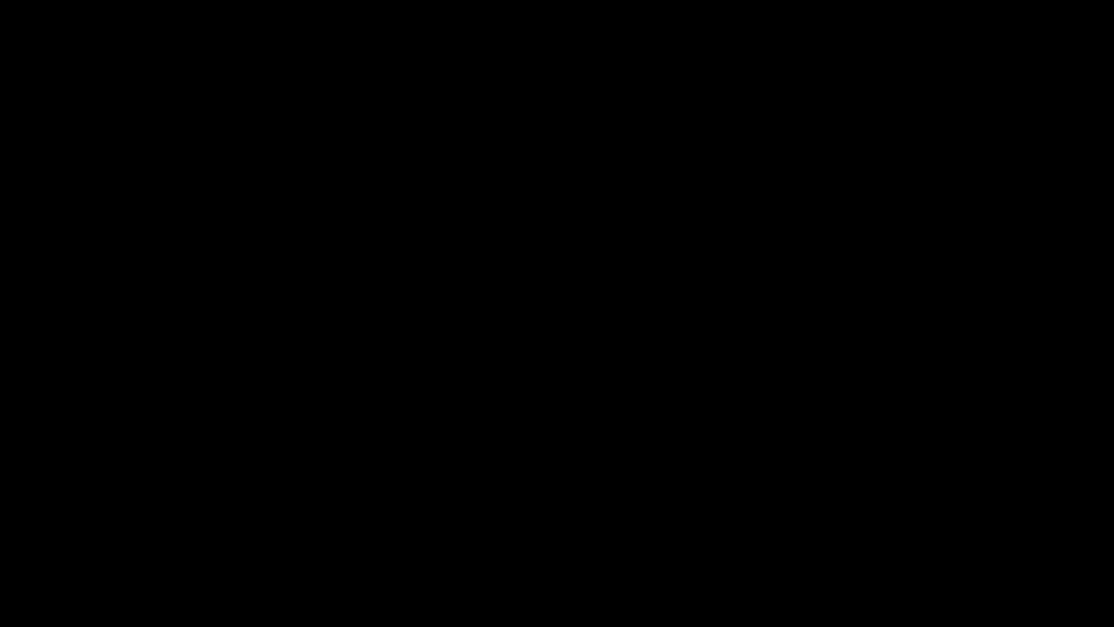